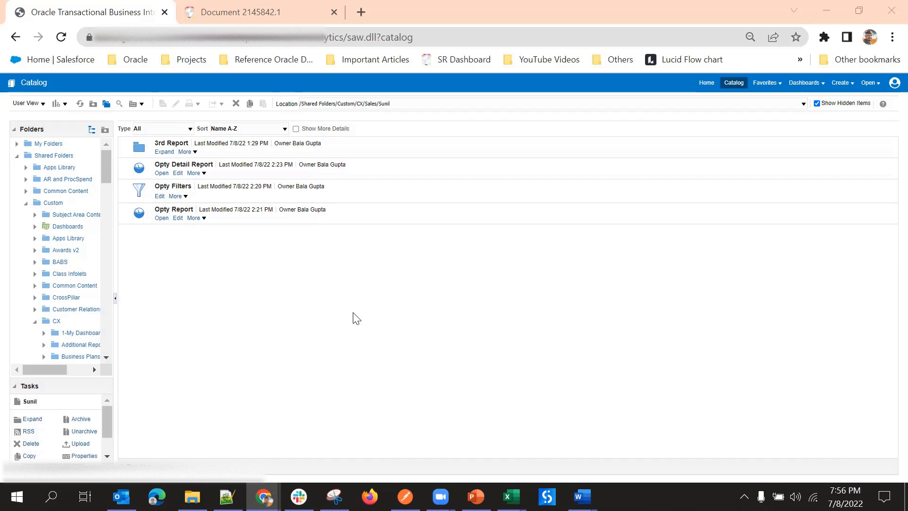
Open Opty Report from the catalog, bring it up in the editor, display its results and save it
click(161, 220)
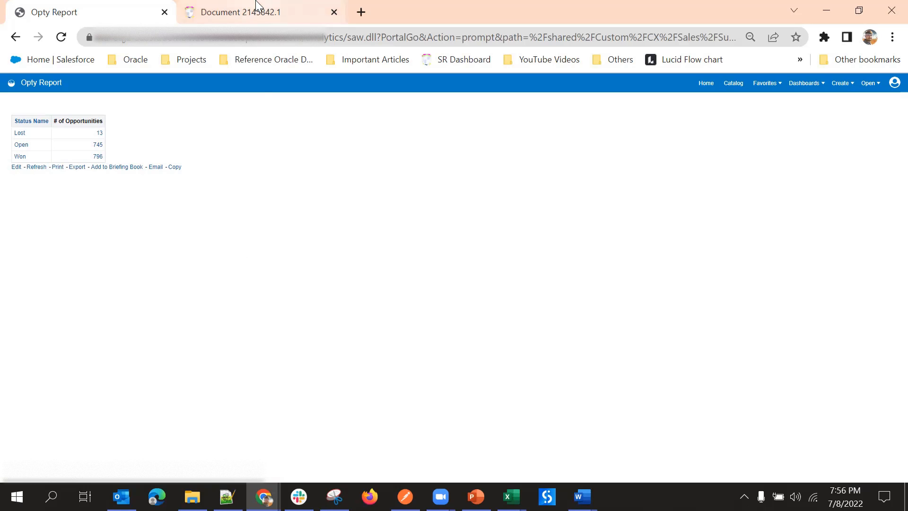
key(F5)
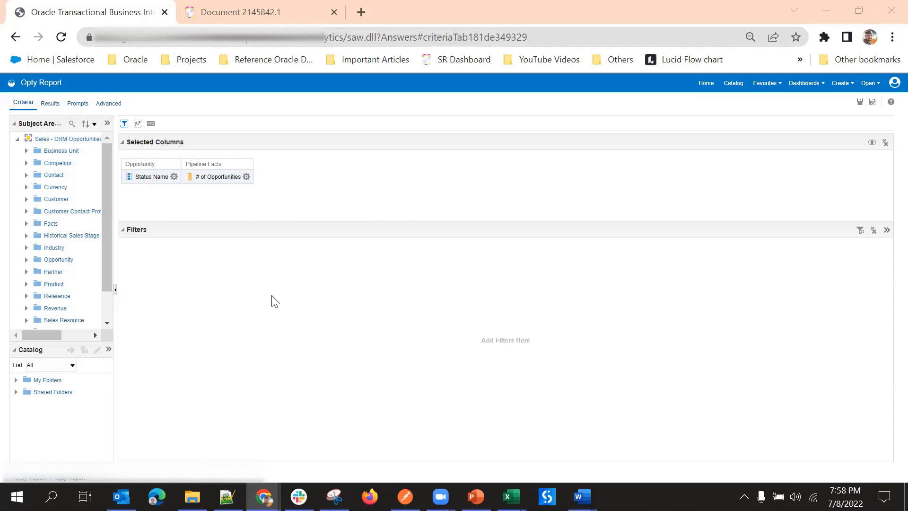
click(49, 103)
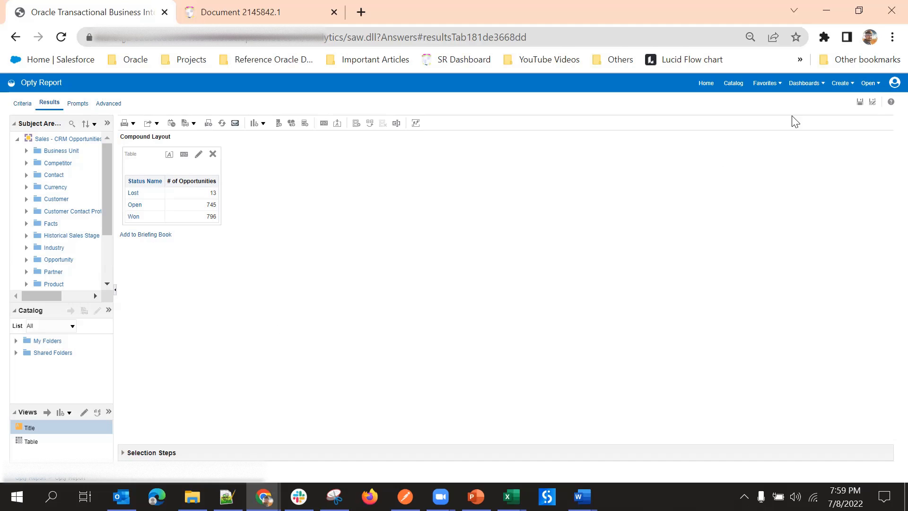
click(860, 102)
Open the Opty Detail Report for editing from the catalog and load all rows of its results table
click(733, 83)
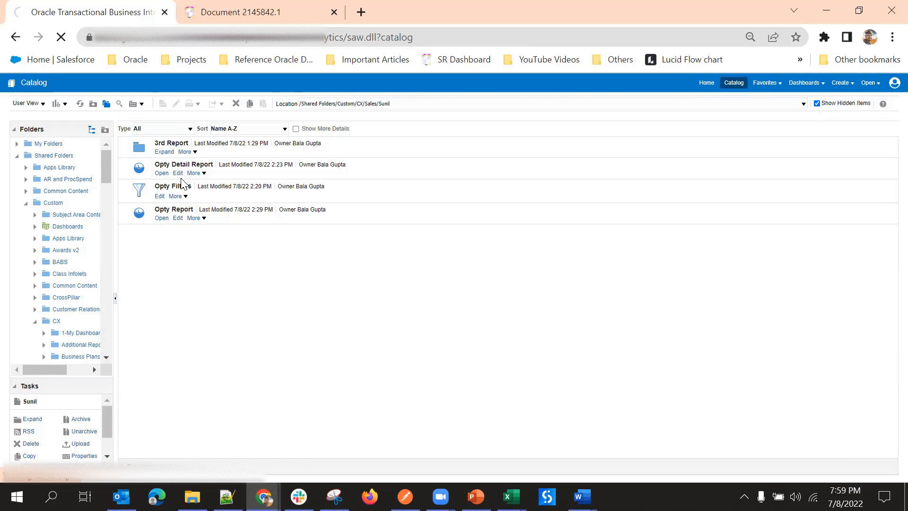
click(178, 173)
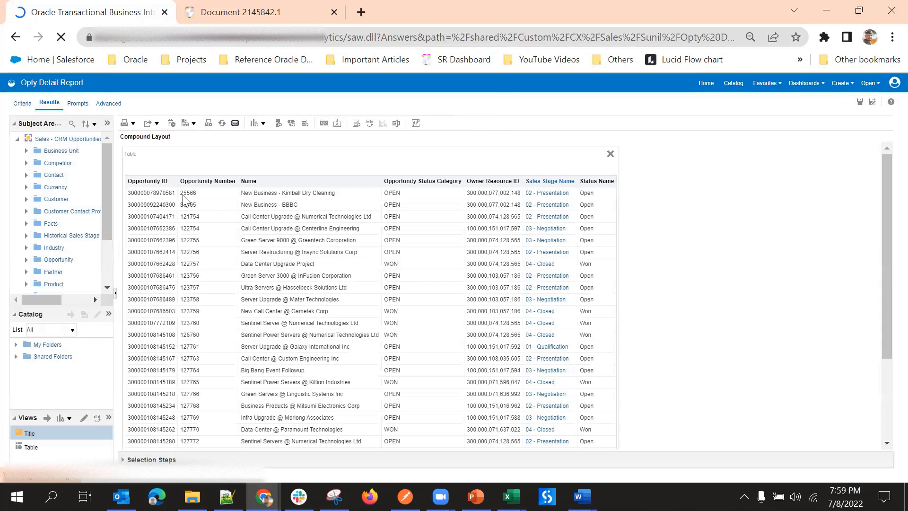
scroll(244, 198, down, 3)
scroll(247, 246, up, 3)
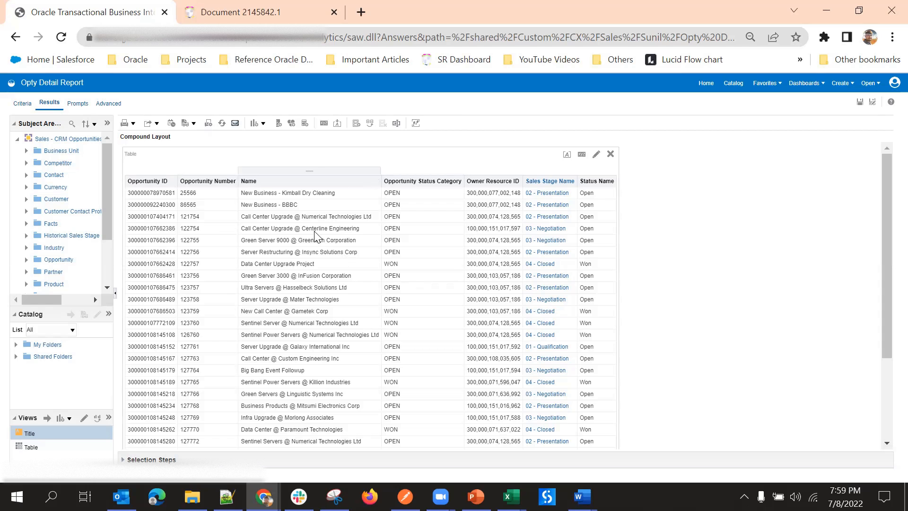
scroll(198, 252, down, 1)
scroll(198, 252, down, 3)
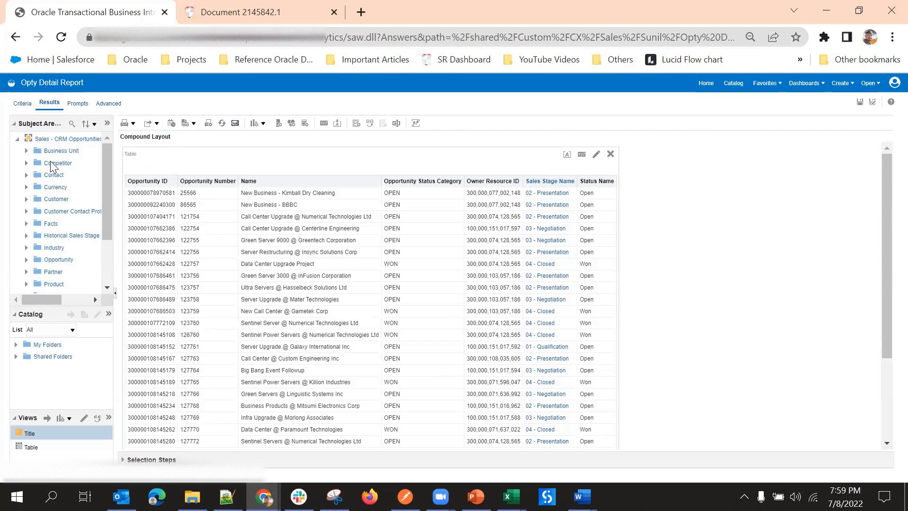
scroll(186, 228, down, 3)
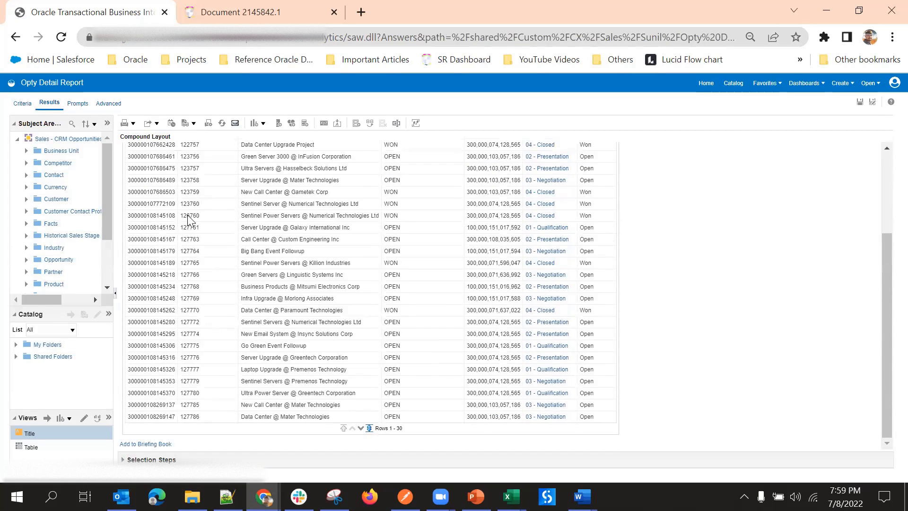
click(369, 427)
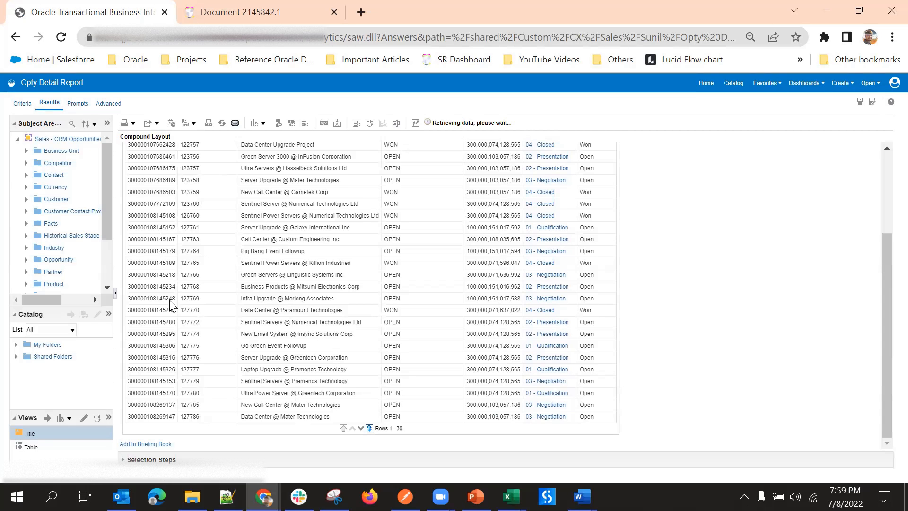
Examine the opportunity rows in the Opty Detail Report, checking their status categories, sales stages and status names
scroll(193, 217, up, 4)
scroll(365, 251, up, 1)
scroll(362, 282, down, 5)
scroll(365, 294, up, 2)
scroll(365, 298, up, 5)
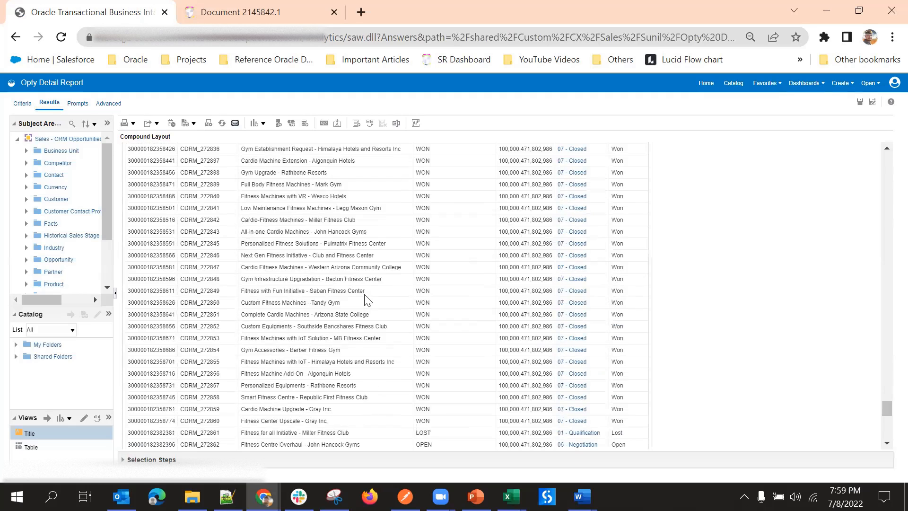
scroll(301, 241, up, 4)
scroll(301, 219, up, 4)
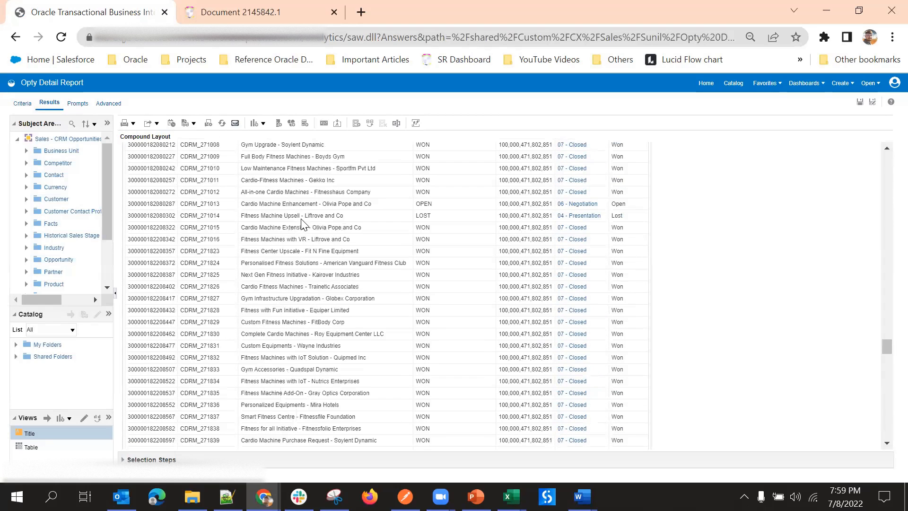
scroll(277, 255, up, 8)
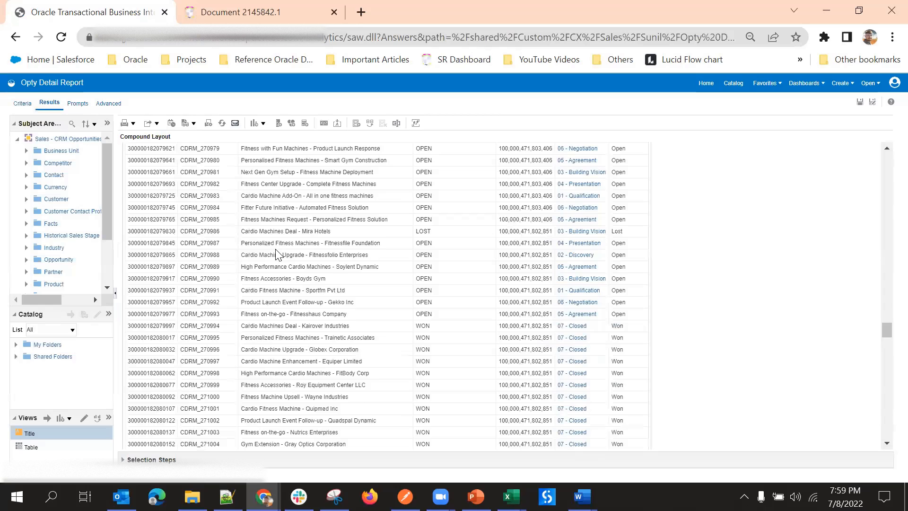
scroll(280, 255, up, 20)
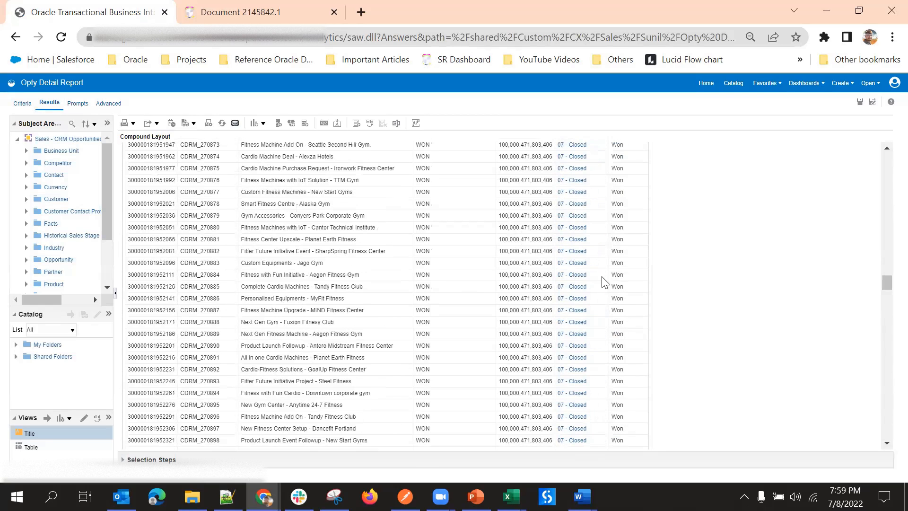
drag(887, 280, 886, 143)
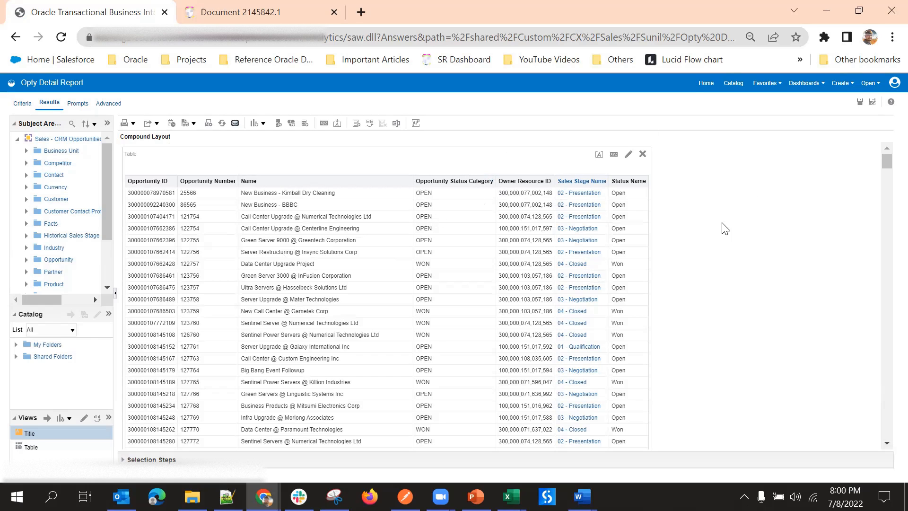
Return to the catalog, open Opty Report for editing and show its criteria
click(731, 83)
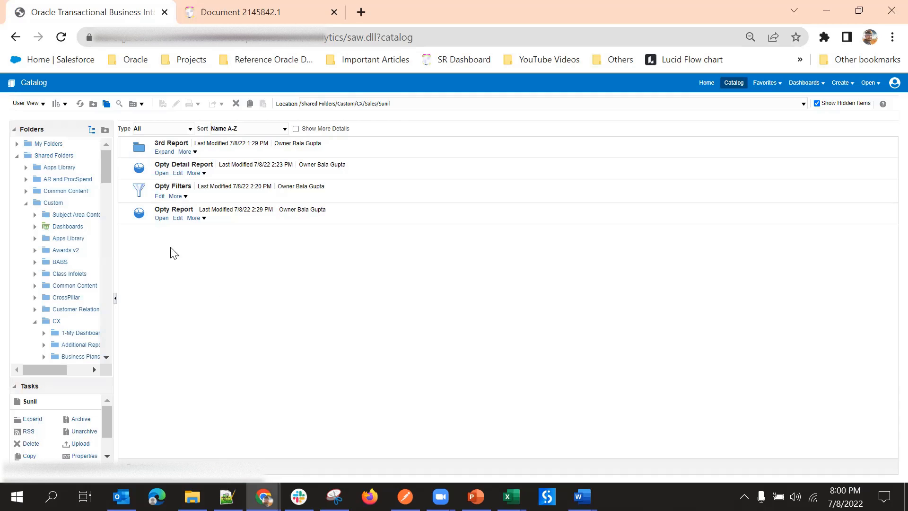
click(178, 218)
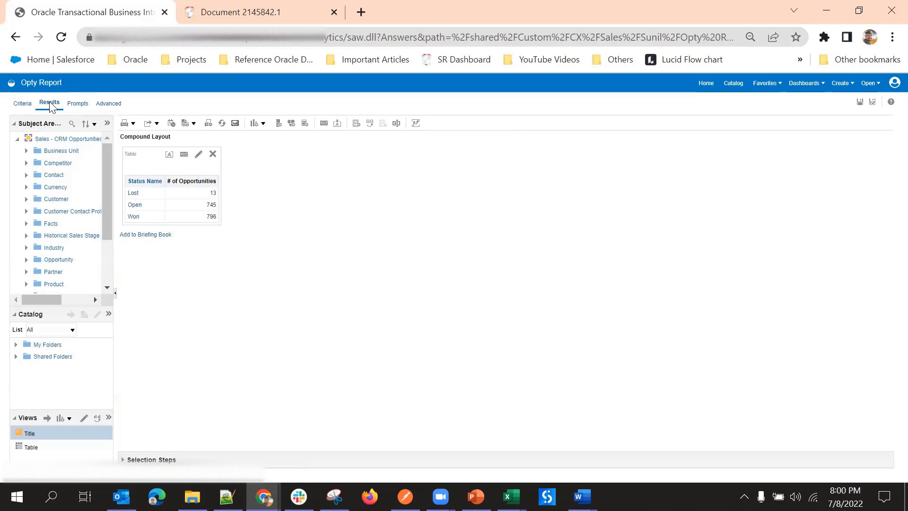
click(20, 105)
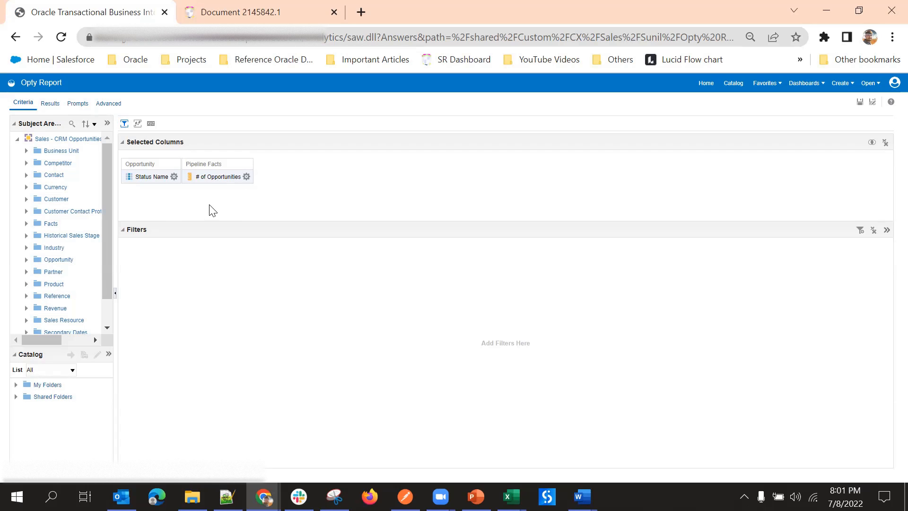
Add a filter on the Status Name column with the operator "is prompted"
click(174, 176)
click(174, 176)
click(174, 177)
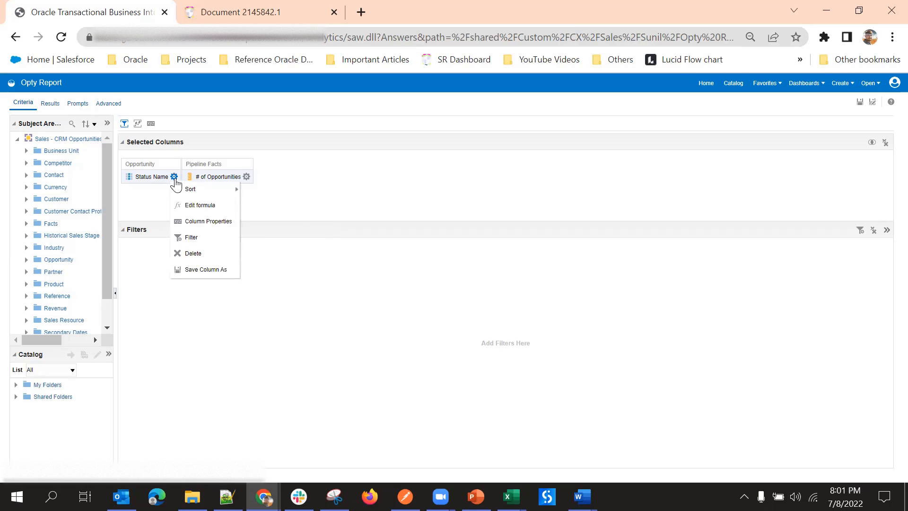
click(859, 231)
click(816, 238)
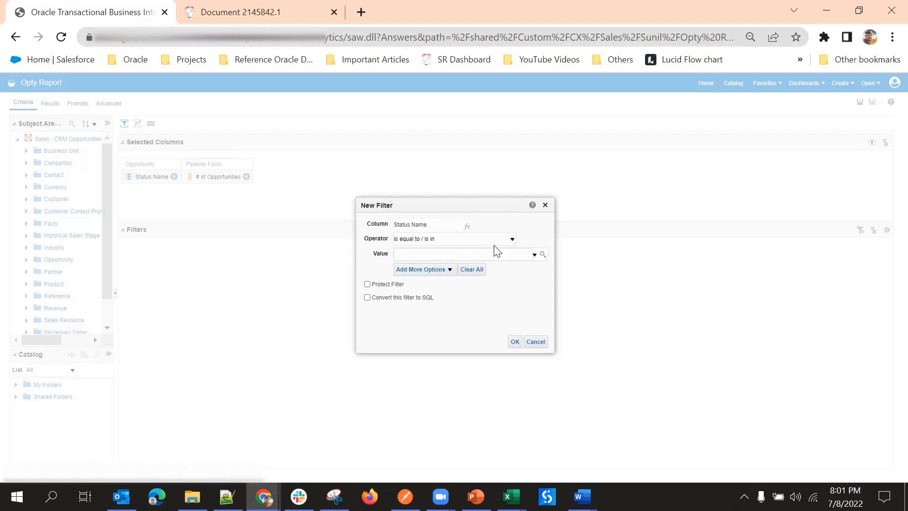
click(429, 242)
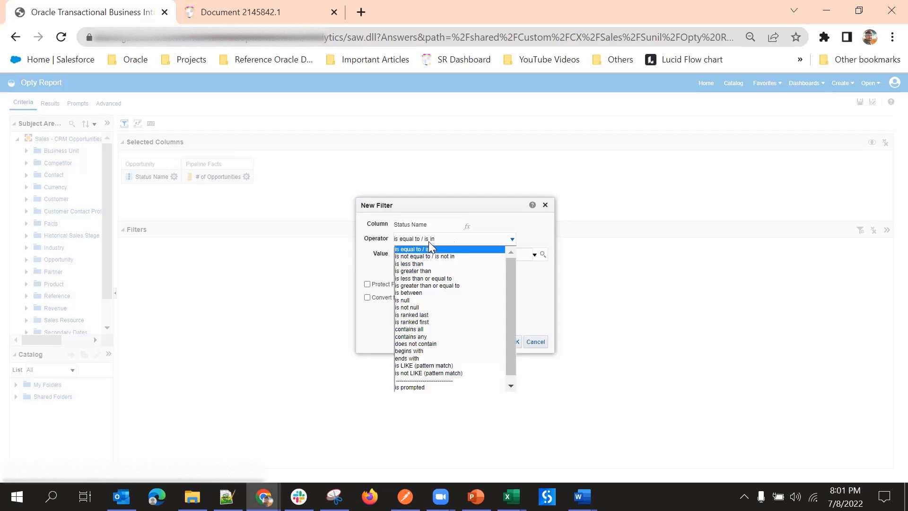
click(445, 387)
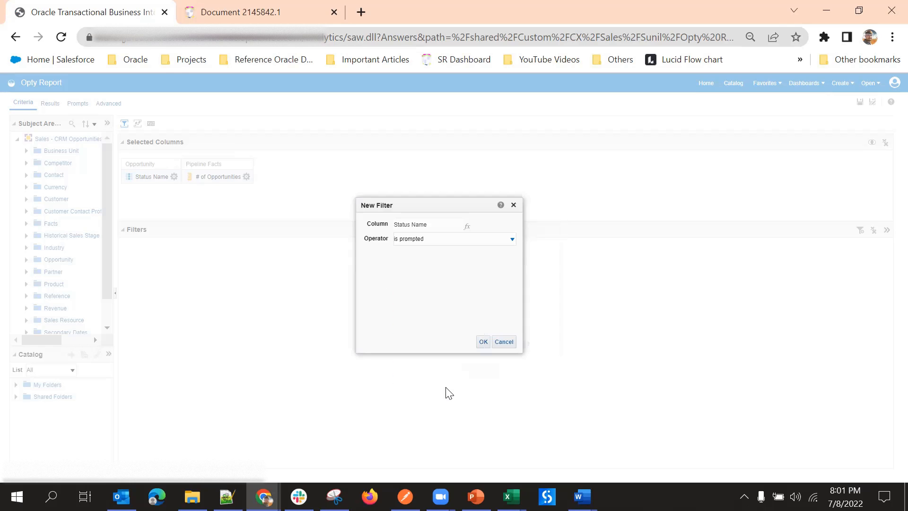
click(484, 342)
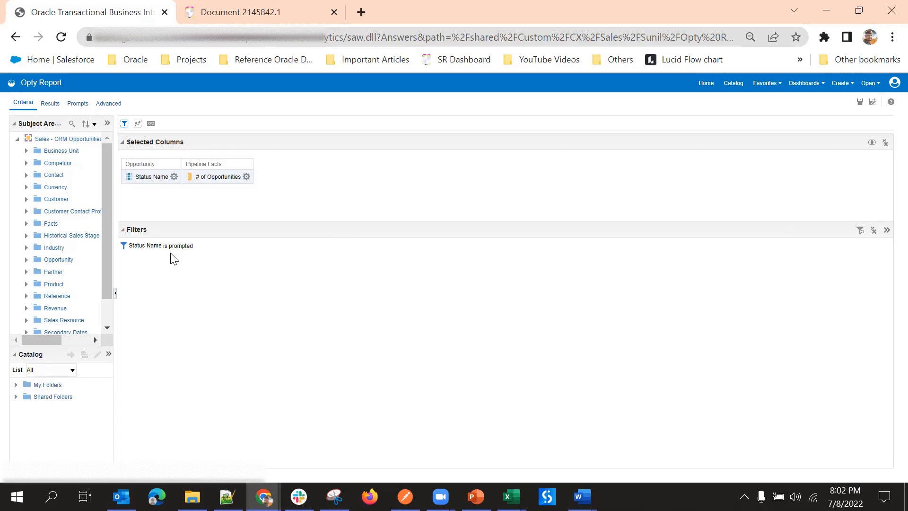
mouse_move(245, 251)
click(247, 176)
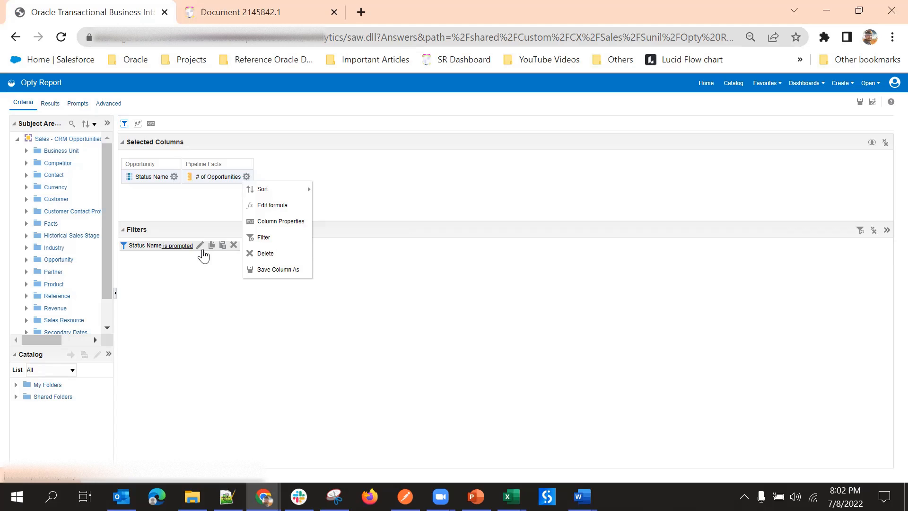
click(203, 332)
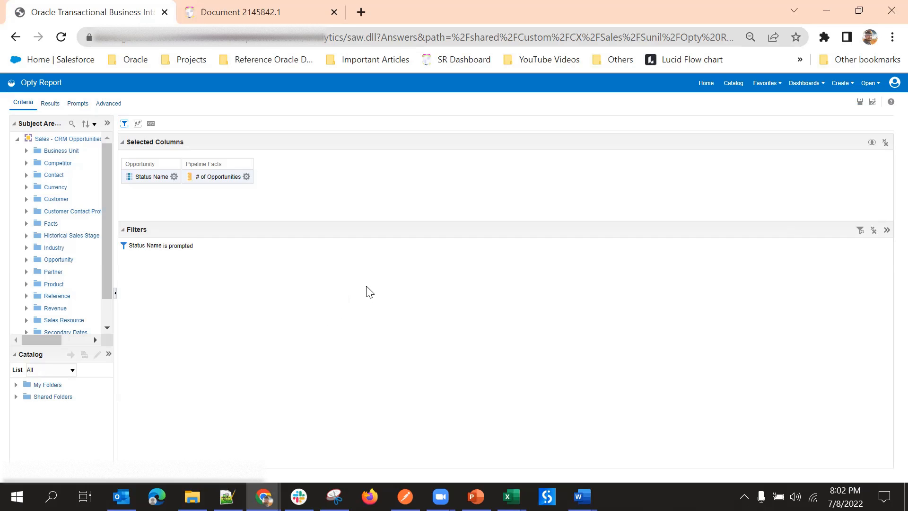
Start saving the report's filters to the catalog and set the save location to /Shared Folders/Custom
click(887, 232)
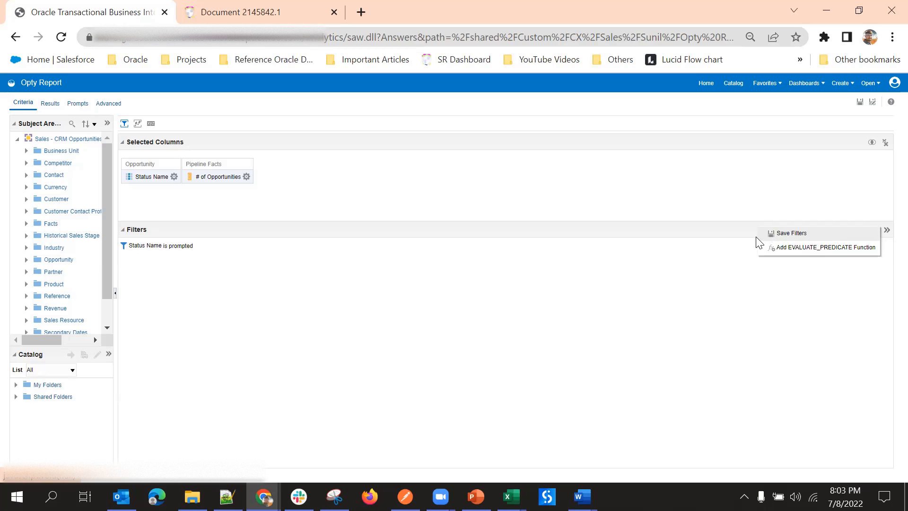
click(786, 234)
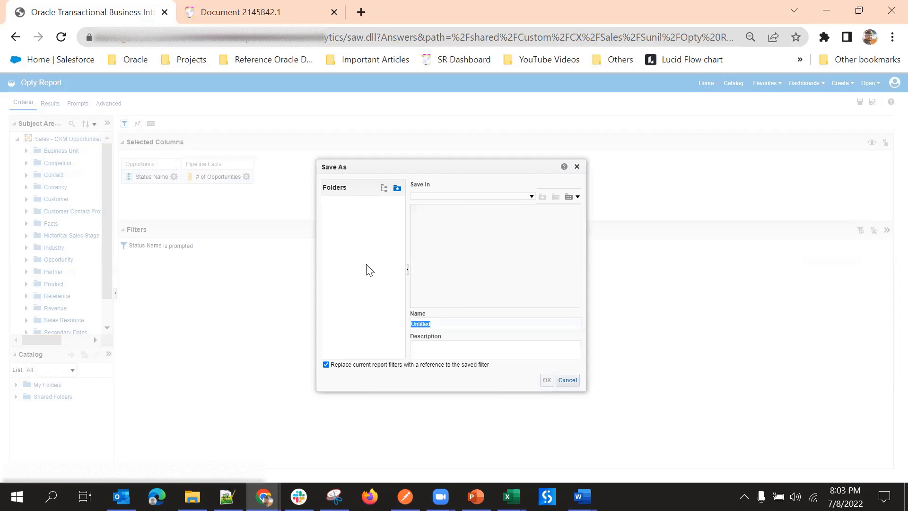
scroll(357, 266, down, 5)
scroll(361, 278, up, 4)
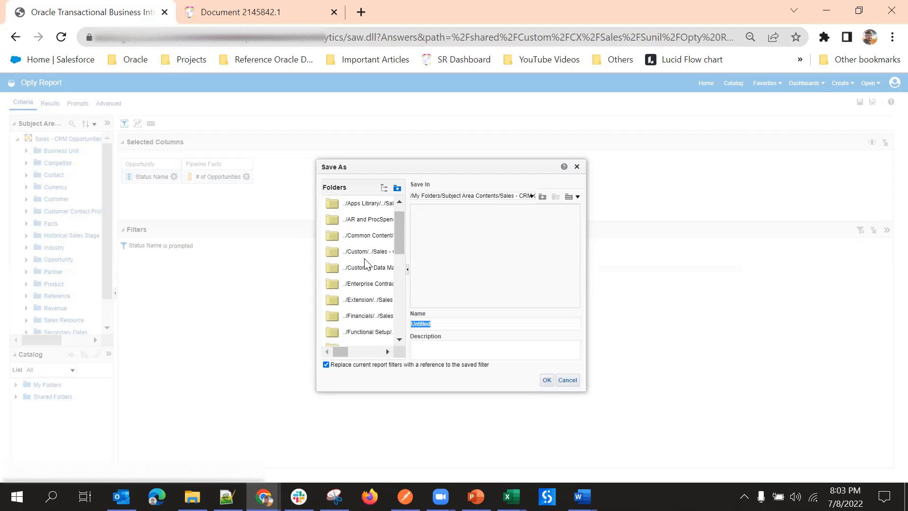
click(364, 253)
click(541, 197)
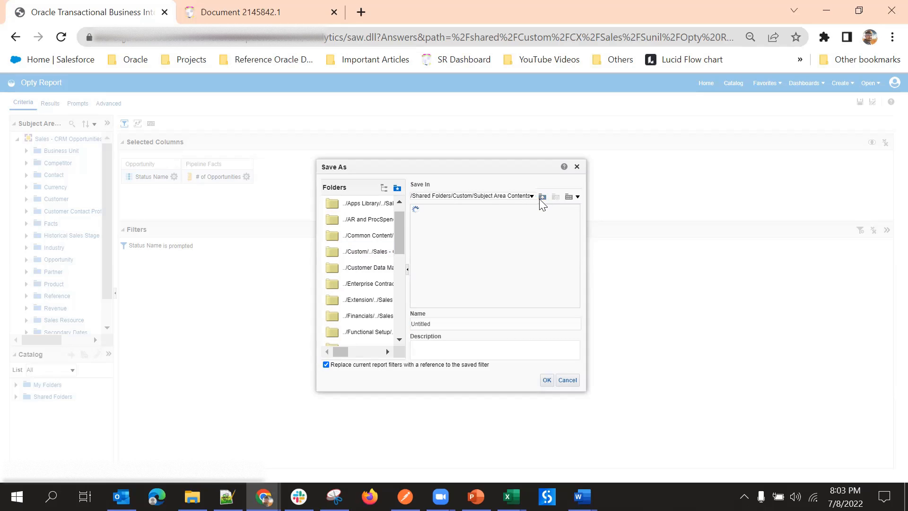
click(541, 198)
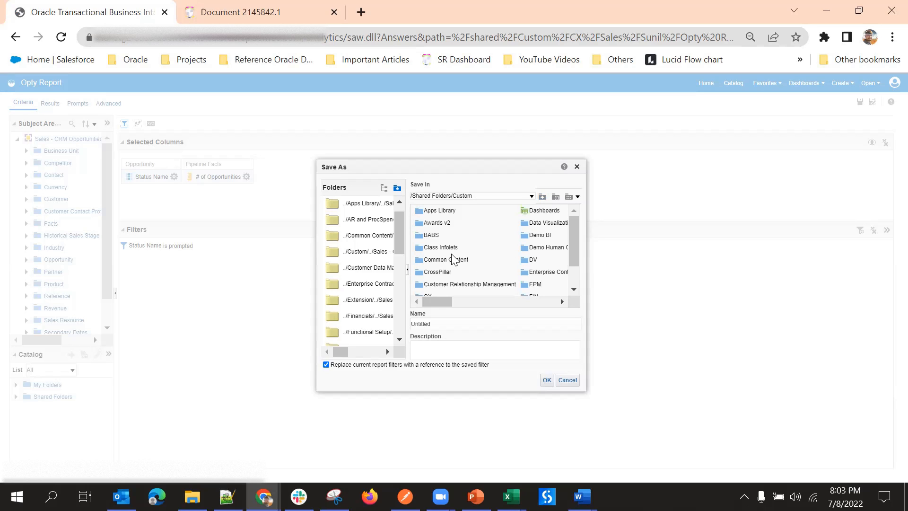
Set the filter's save location to the subfolder containing Opty Report under /Shared Folders/Custom/CX/Sales
scroll(473, 267, down, 2)
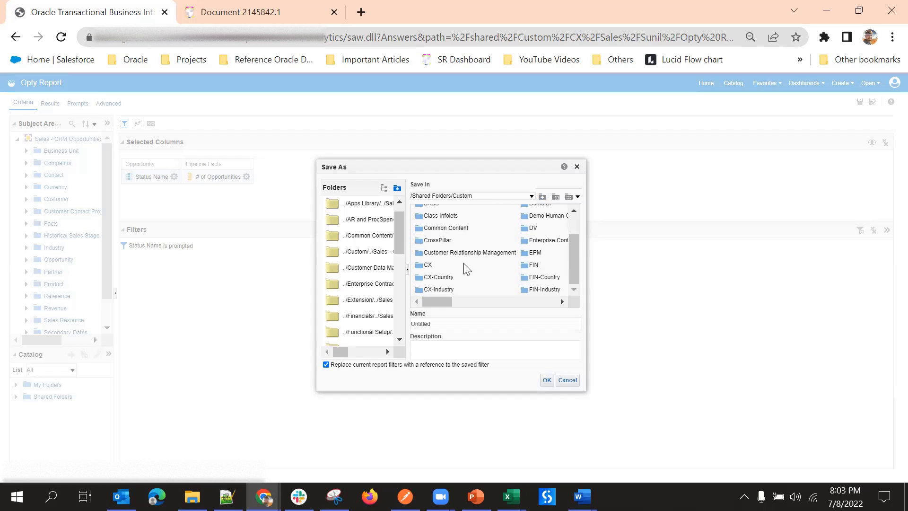
double_click(430, 265)
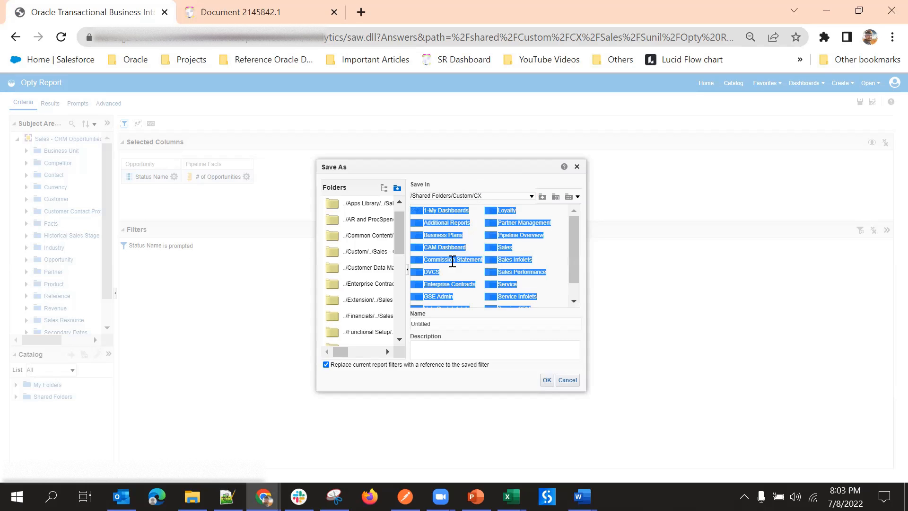
scroll(490, 273, down, 1)
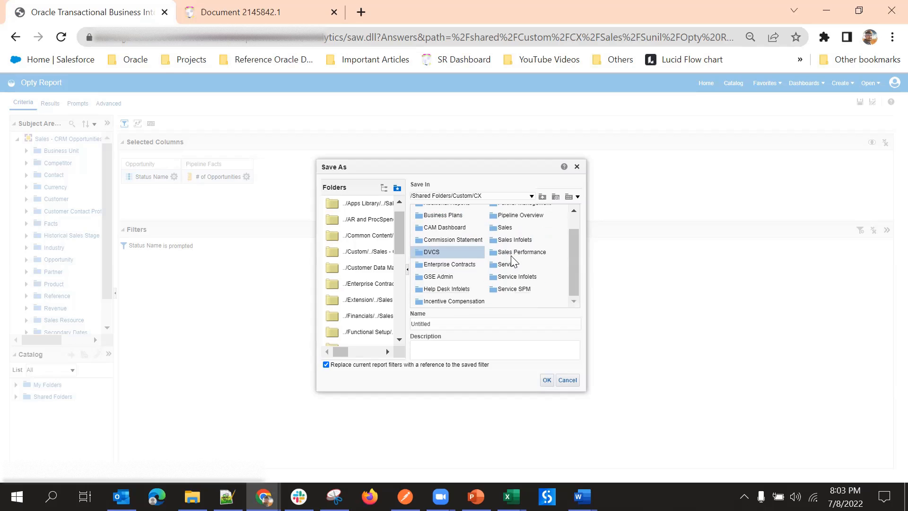
double_click(504, 228)
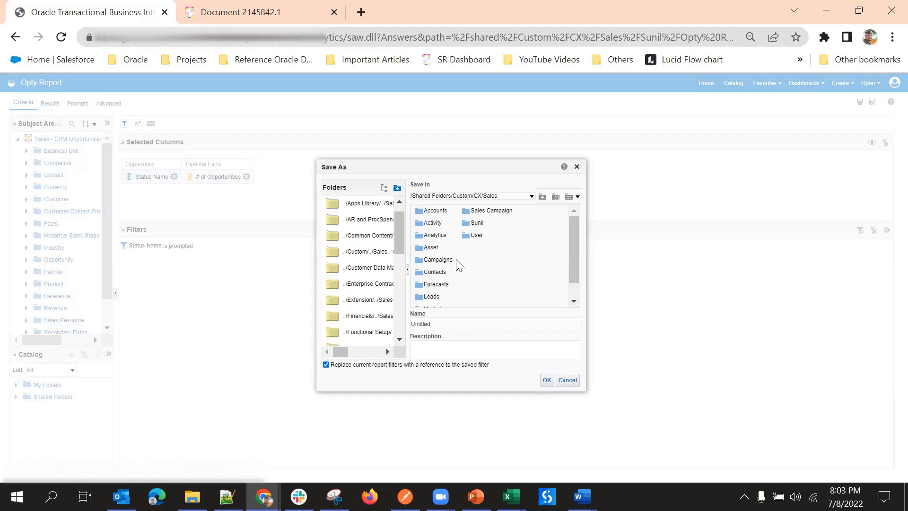
double_click(473, 224)
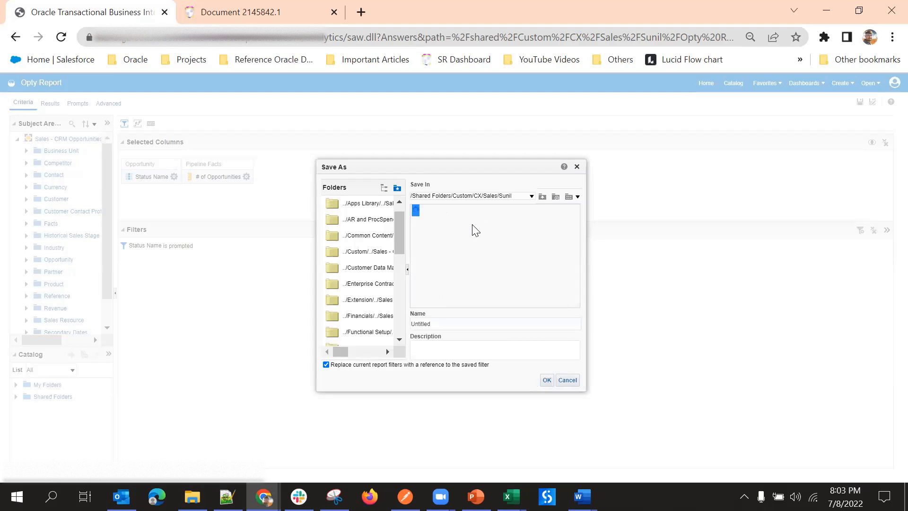
Save the filter as "Opportunity Demo Filter" in the selected folder, keeping the report filters replaced by a reference to it
click(444, 324)
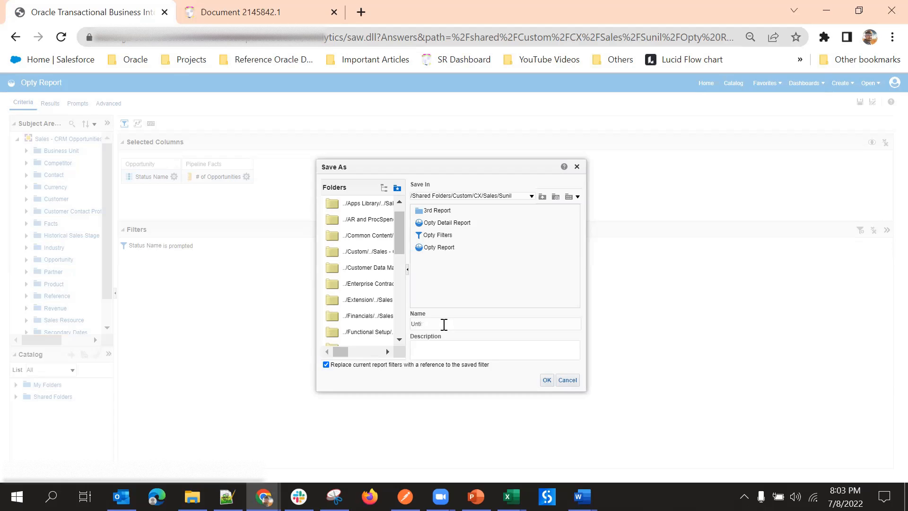
text(Opp)
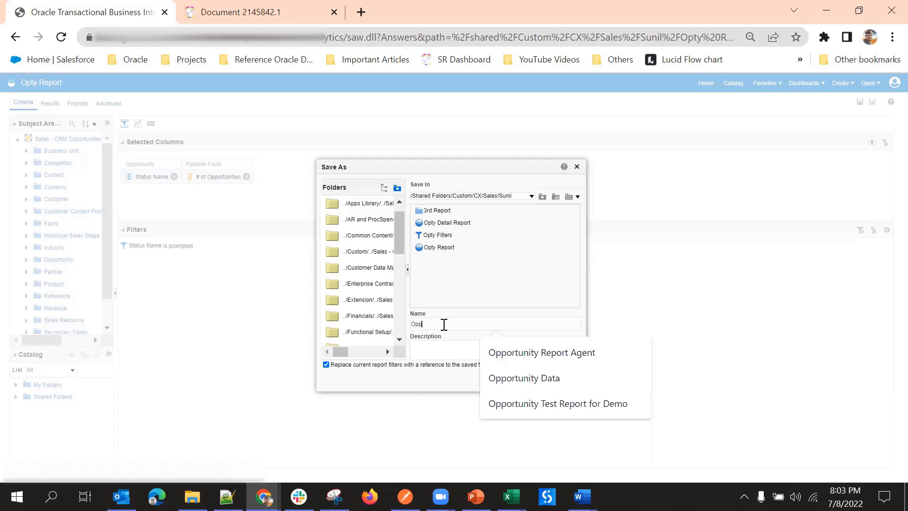
text(ortunity Demo Filter)
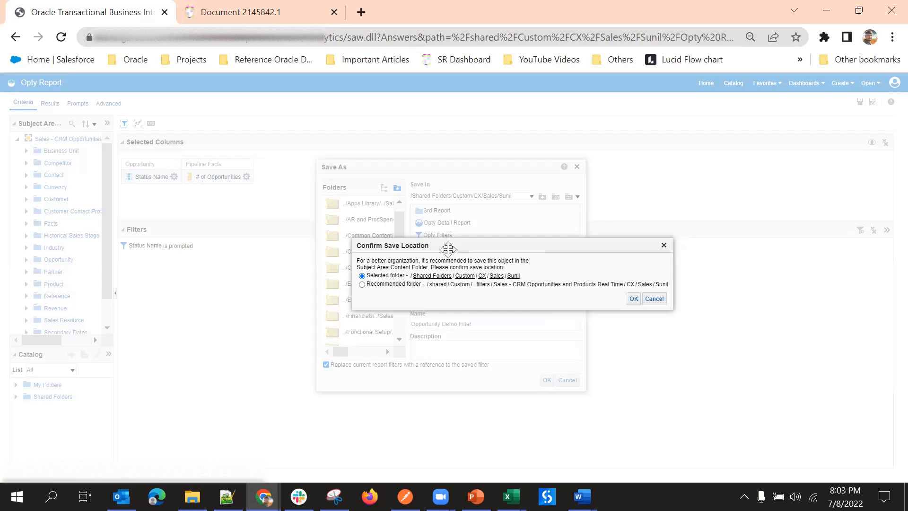
drag(455, 245, 411, 222)
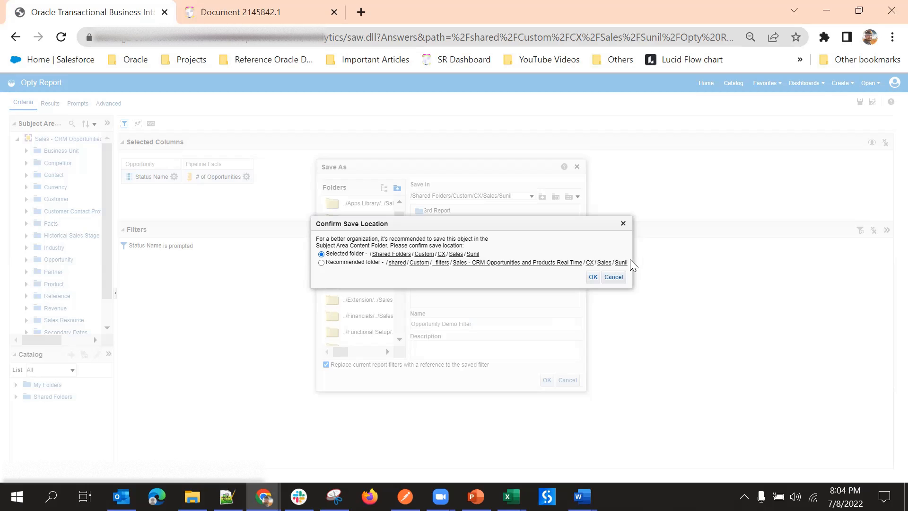
click(597, 276)
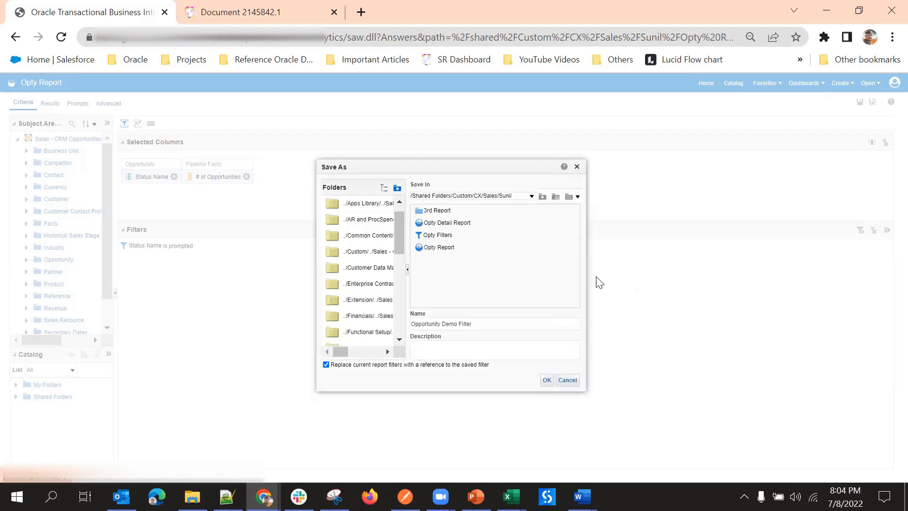
click(547, 381)
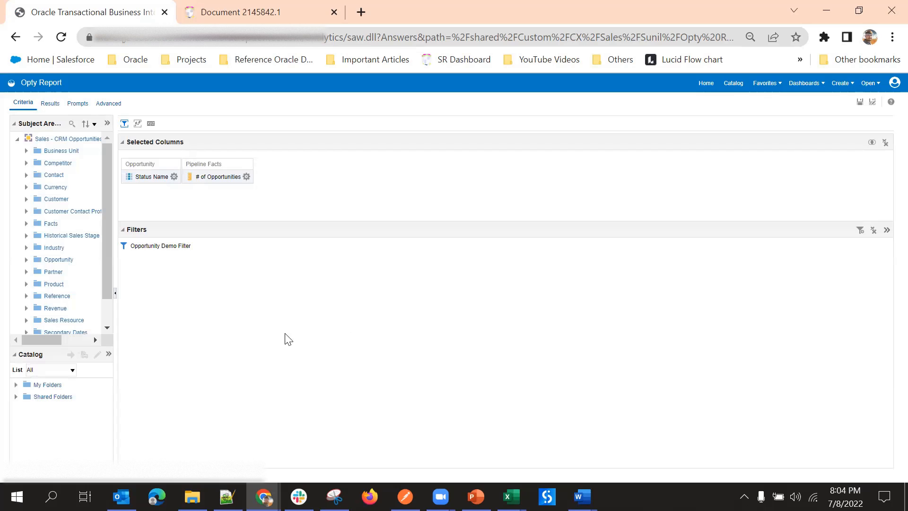
Save Opty Report, and open Opty Detail Report from the catalog for editing with its criteria shown
mouse_move(169, 247)
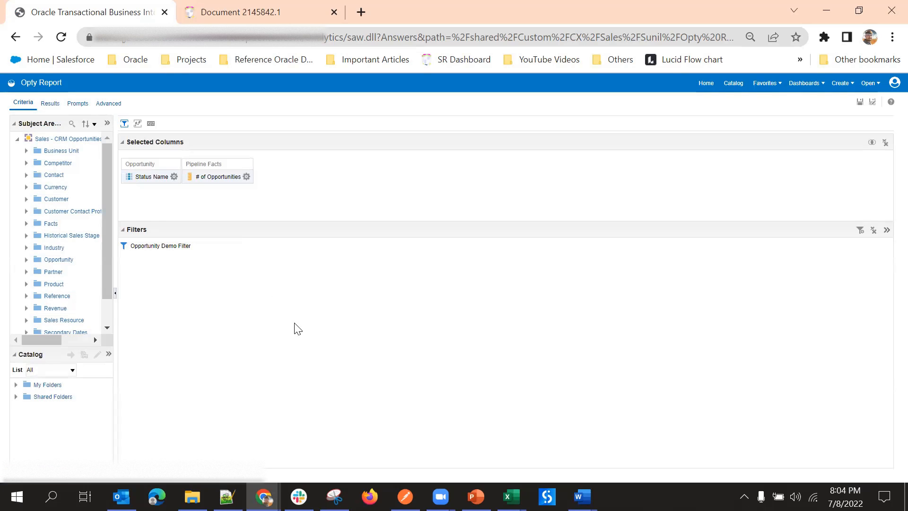
click(858, 102)
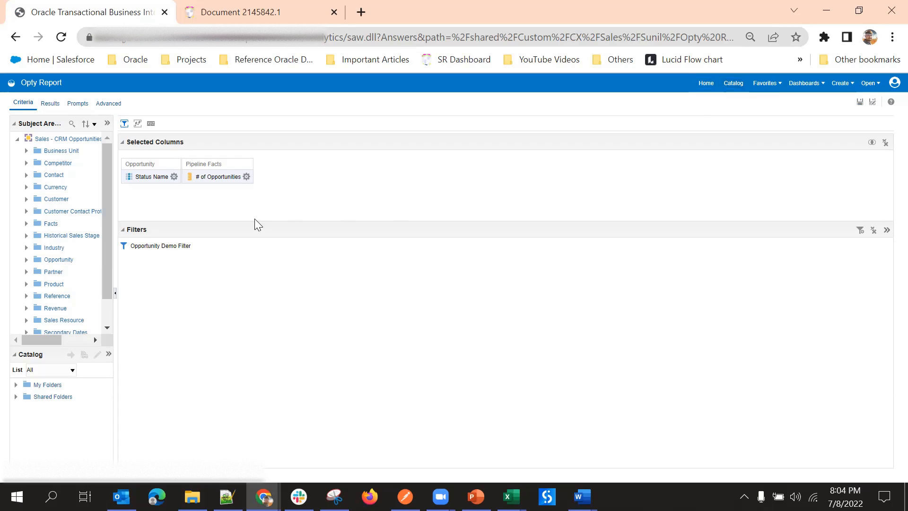
click(734, 83)
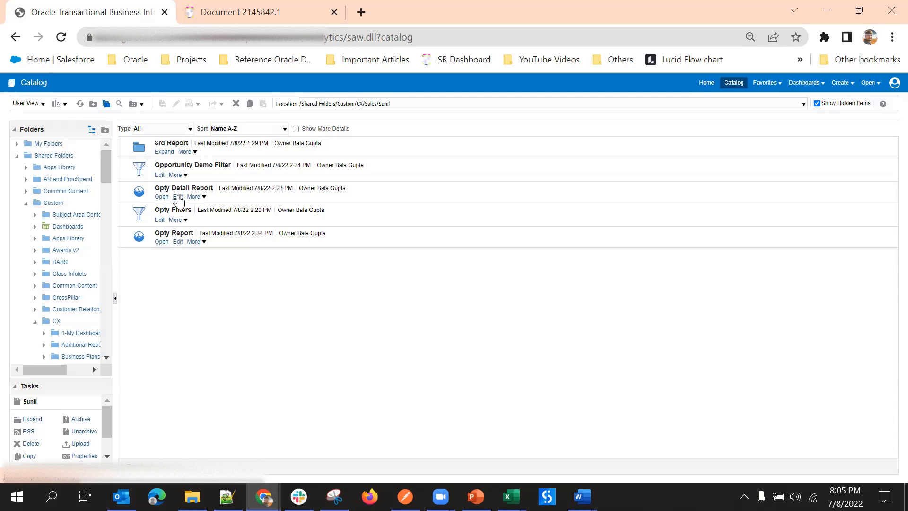
click(178, 198)
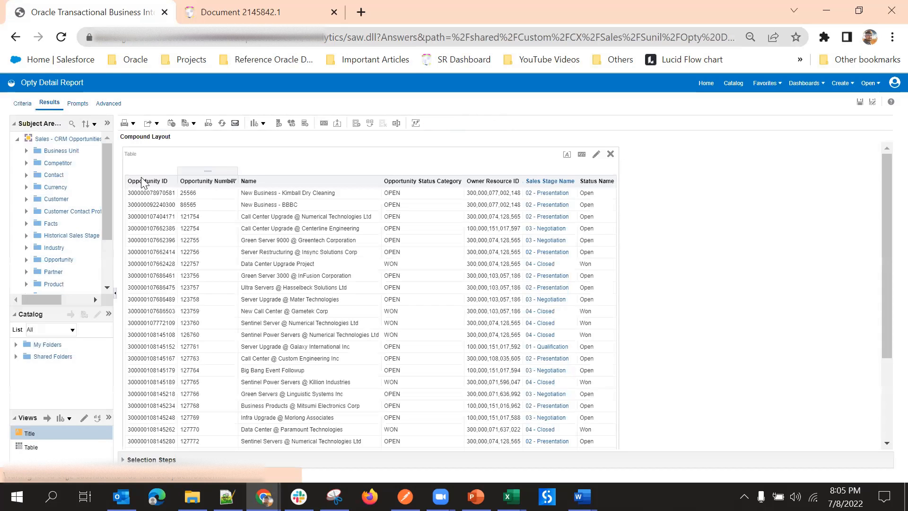
click(24, 104)
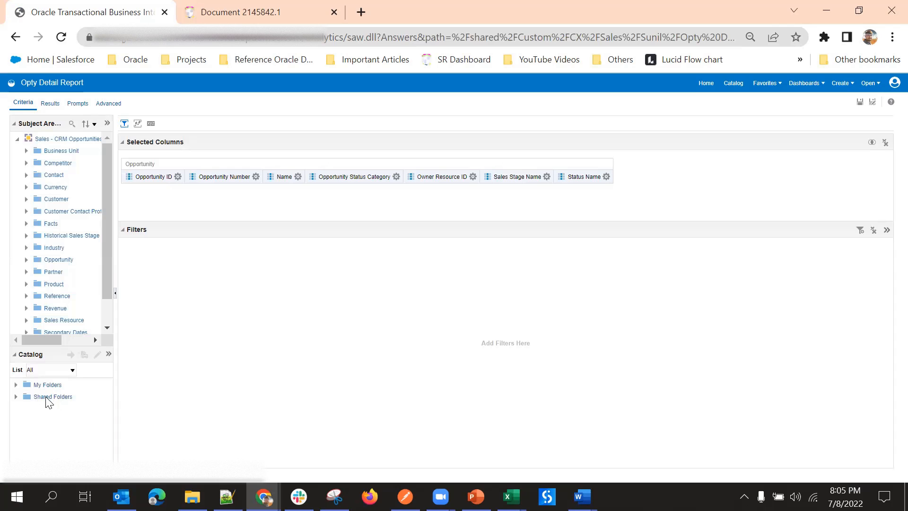
Expand Shared Folders, Custom and CX in the report editor's catalog tree
click(16, 397)
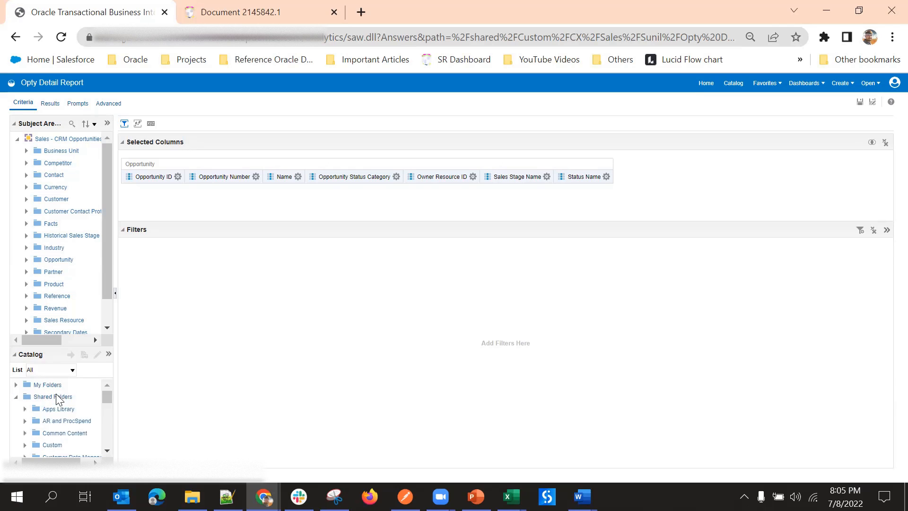
scroll(57, 407, down, 3)
scroll(48, 423, up, 3)
scroll(47, 423, down, 3)
scroll(41, 424, up, 3)
click(25, 445)
scroll(54, 411, down, 3)
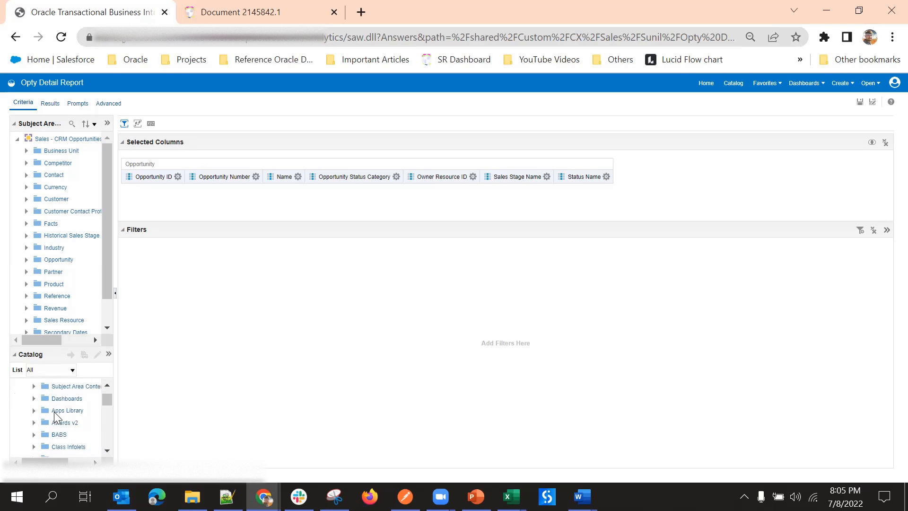
scroll(53, 412, up, 3)
scroll(53, 415, down, 3)
scroll(56, 423, down, 1)
click(34, 424)
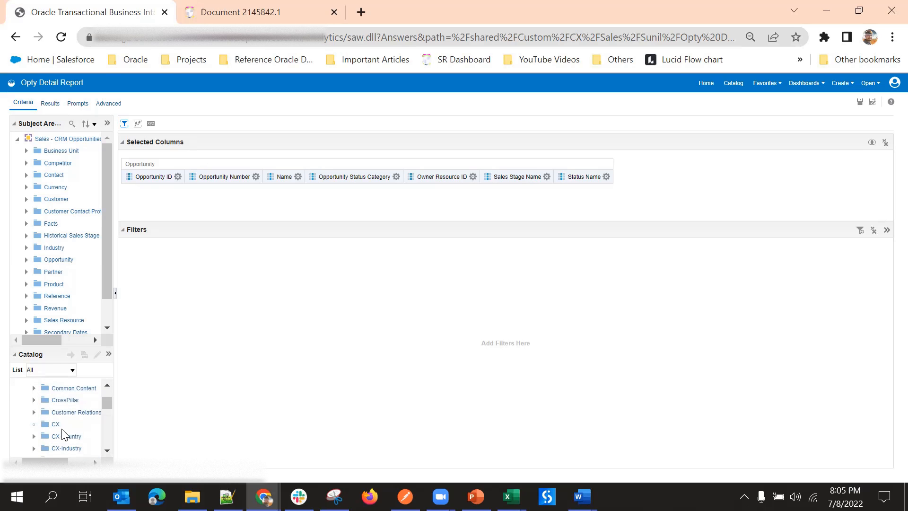
Expand the Sales folder and its subfolder that holds the saved filters
scroll(63, 434, down, 2)
scroll(61, 434, down, 2)
scroll(60, 433, down, 2)
click(42, 381)
scroll(69, 416, down, 3)
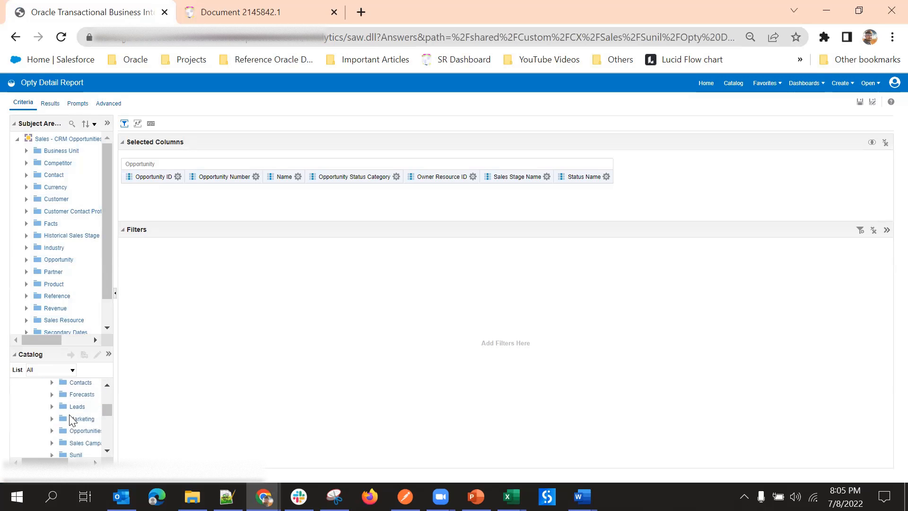
click(71, 454)
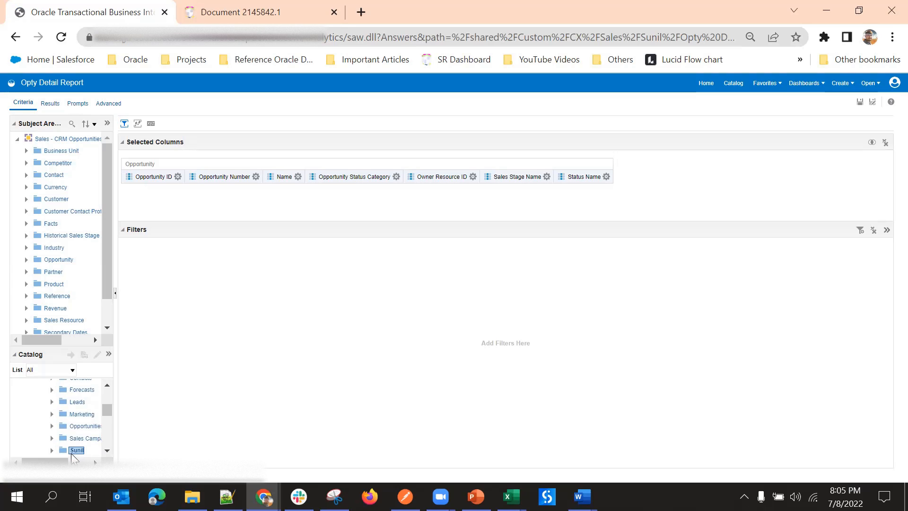
click(52, 451)
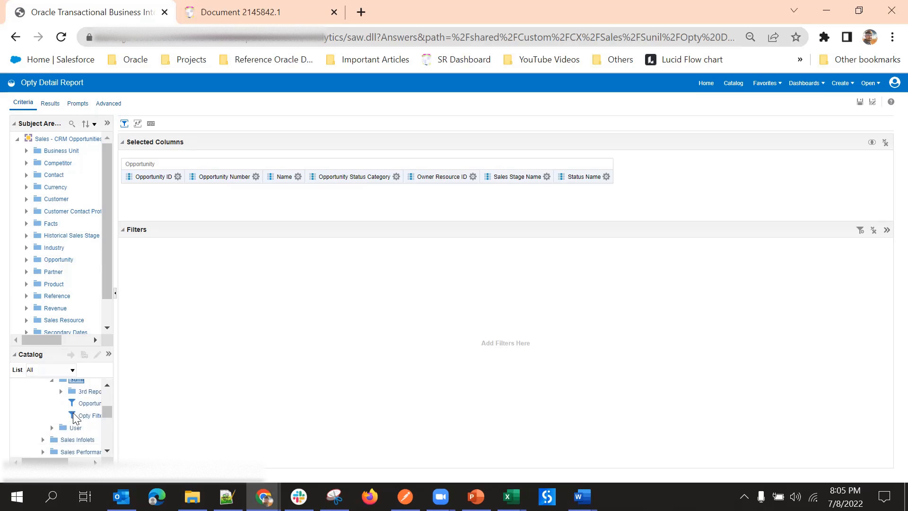
click(77, 461)
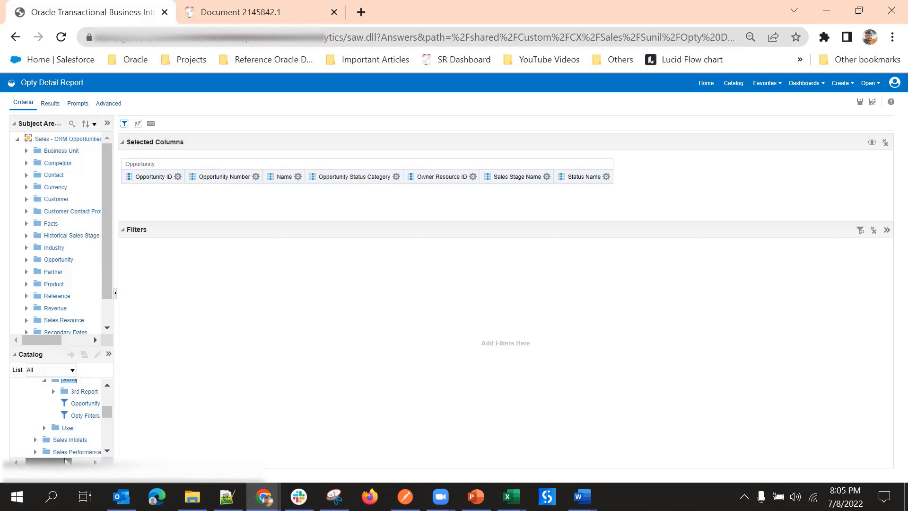
Apply Opportunity Demo Filter to Opty Detail Report as a reference, with all existing filters cleared before applying
click(62, 404)
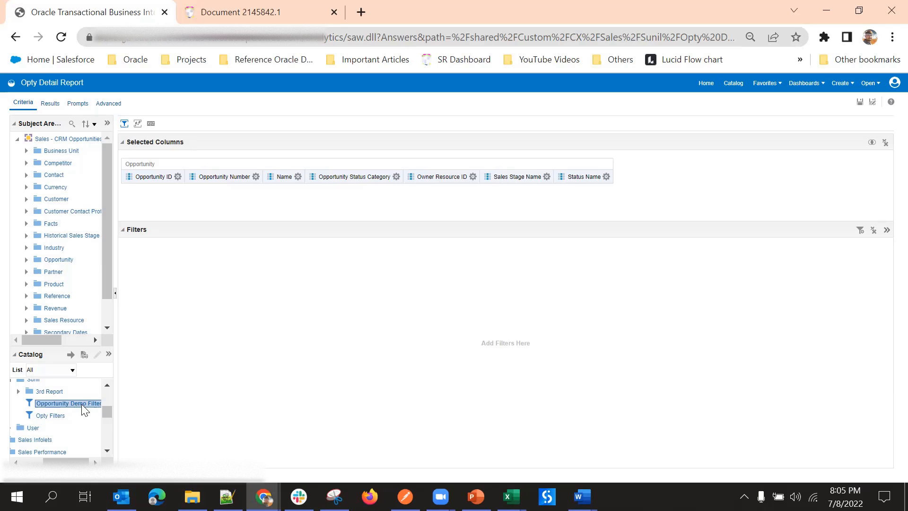
click(70, 355)
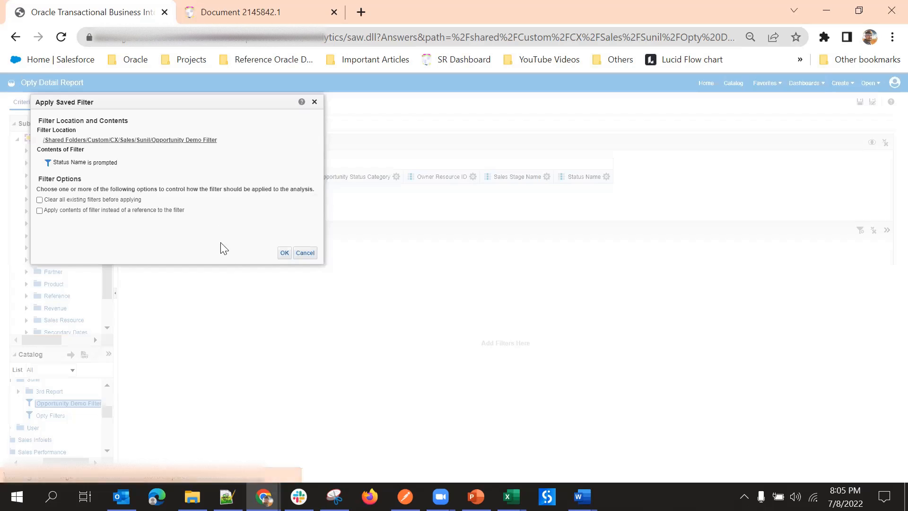
drag(171, 99, 392, 117)
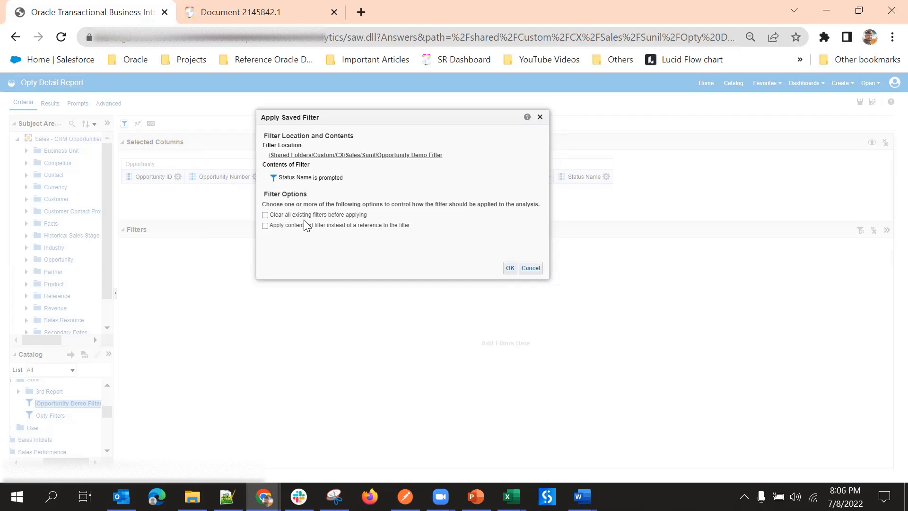
click(266, 215)
triple_click(308, 178)
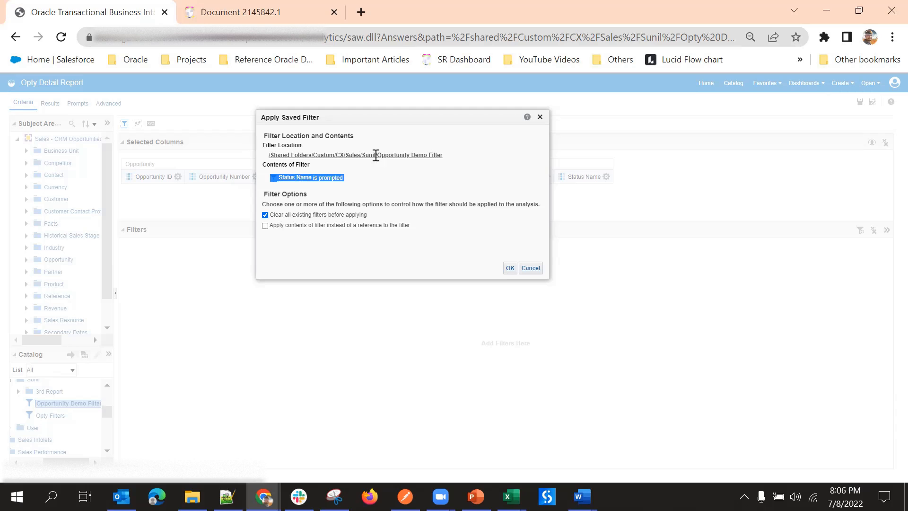
click(266, 215)
click(264, 212)
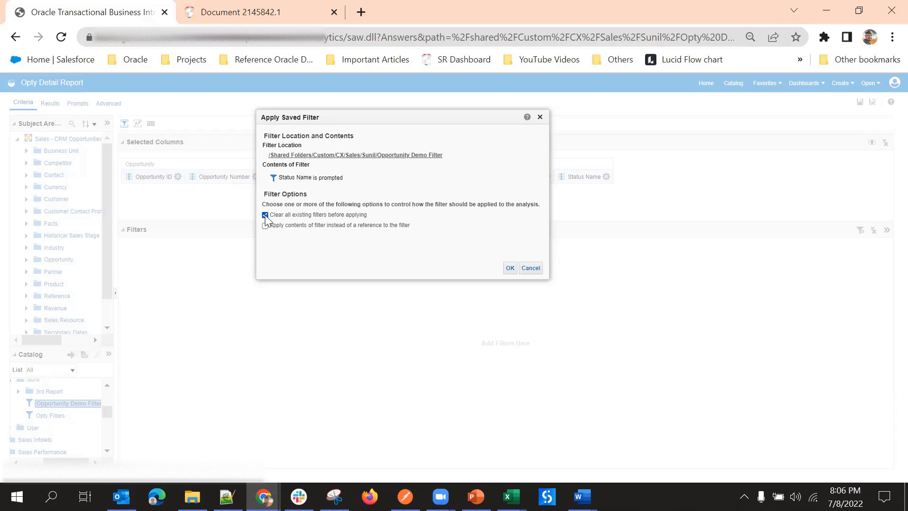
click(510, 269)
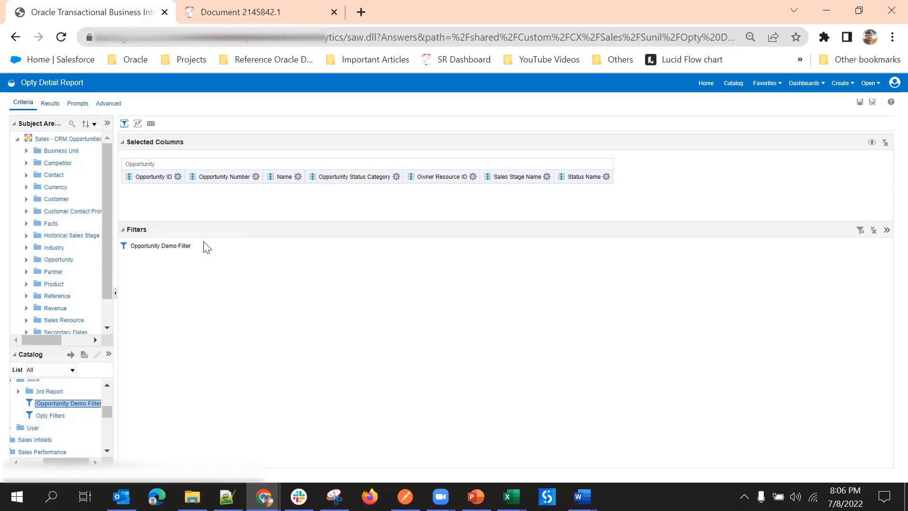
click(606, 177)
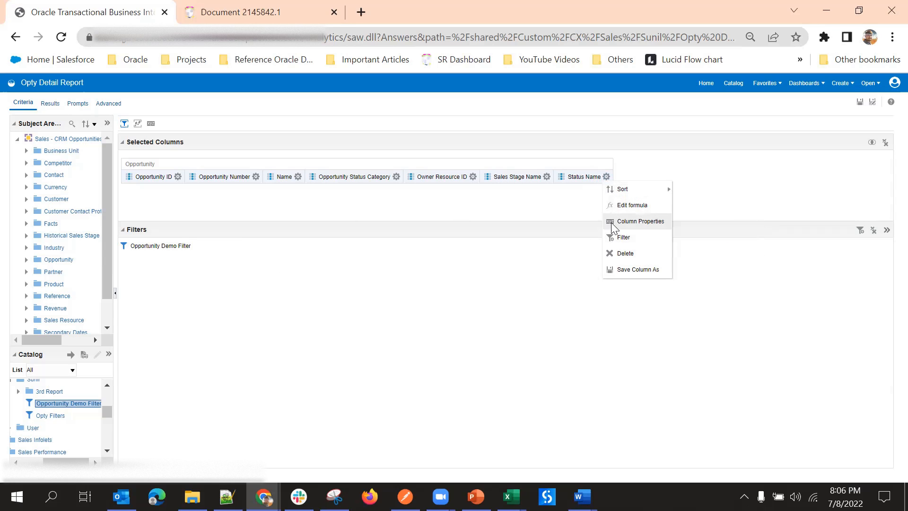
click(617, 238)
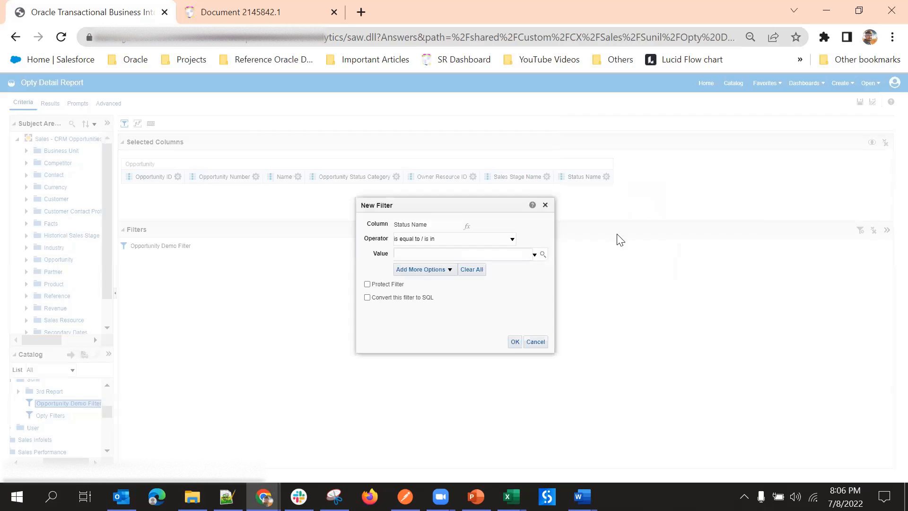
click(480, 241)
click(241, 364)
click(529, 344)
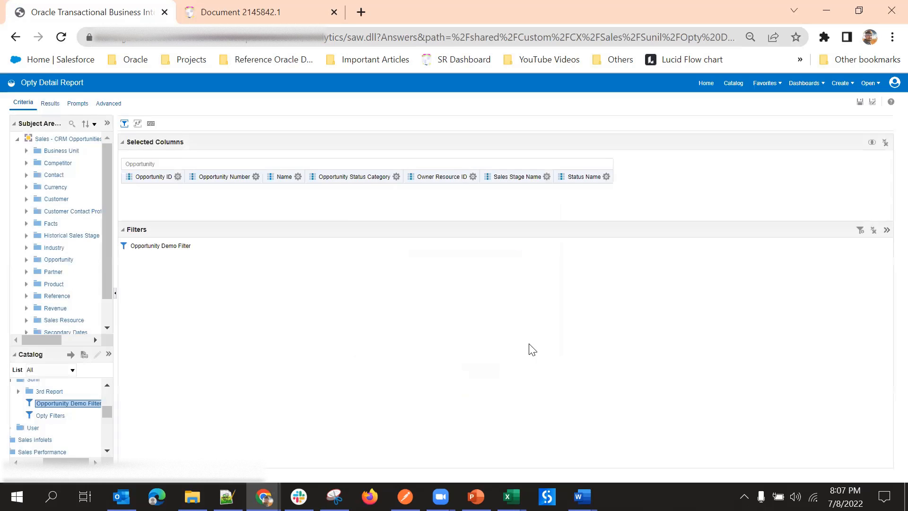
Save Opty Detail Report and delete the saved filter Opty Filters from the catalog folder
click(860, 103)
click(735, 85)
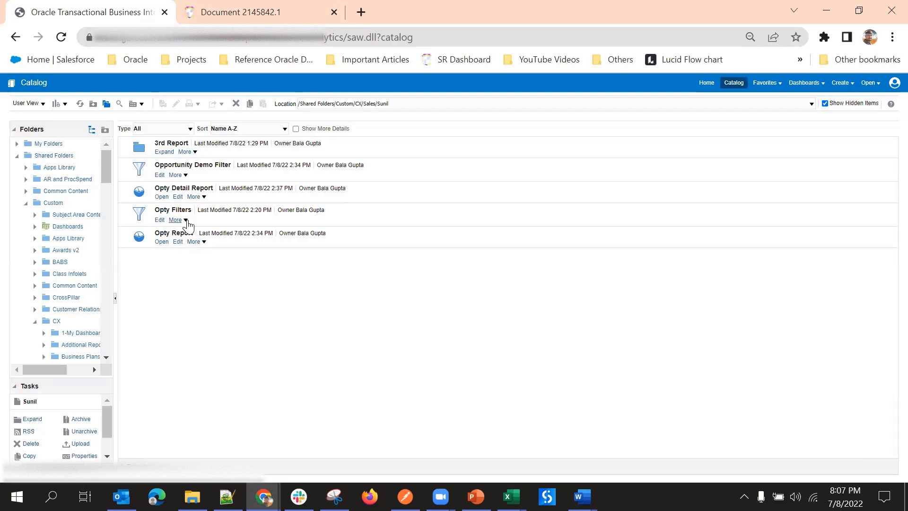
click(201, 210)
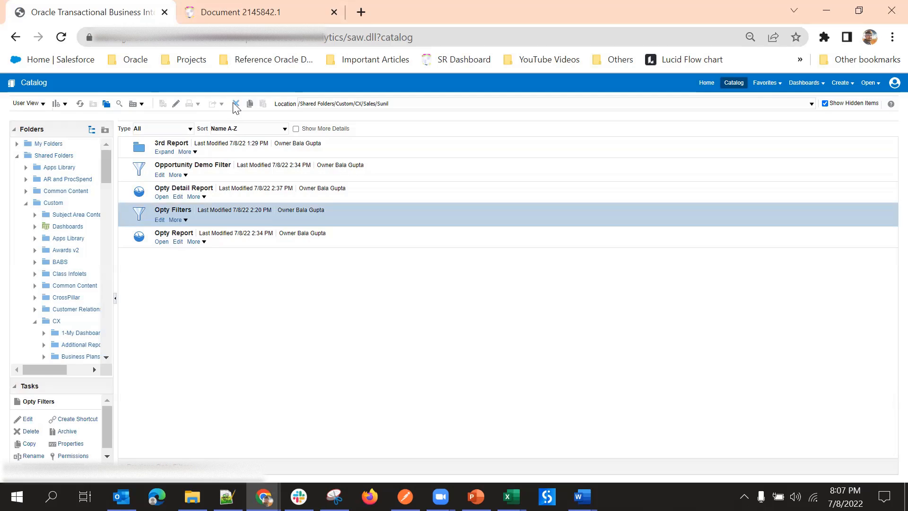
click(235, 103)
click(481, 295)
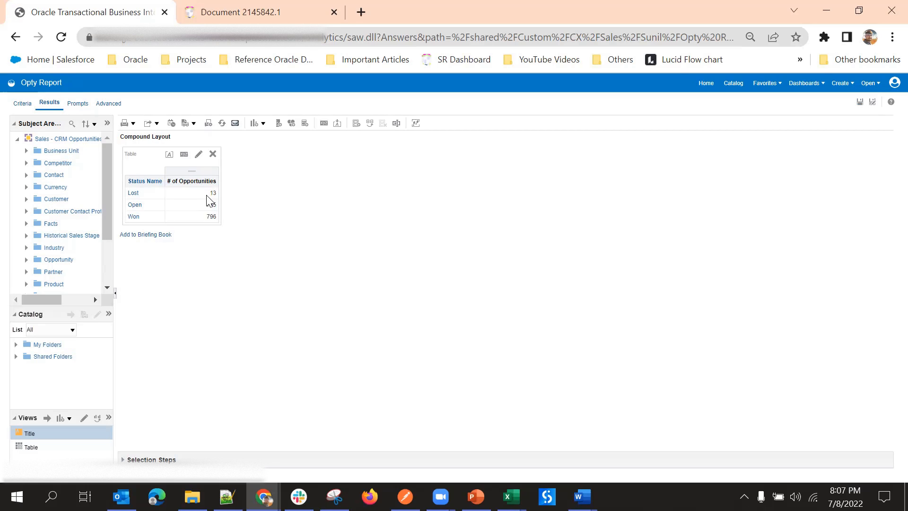
Set the # of Opportunities column's heading interaction to None and its value interaction to Action Links
click(23, 103)
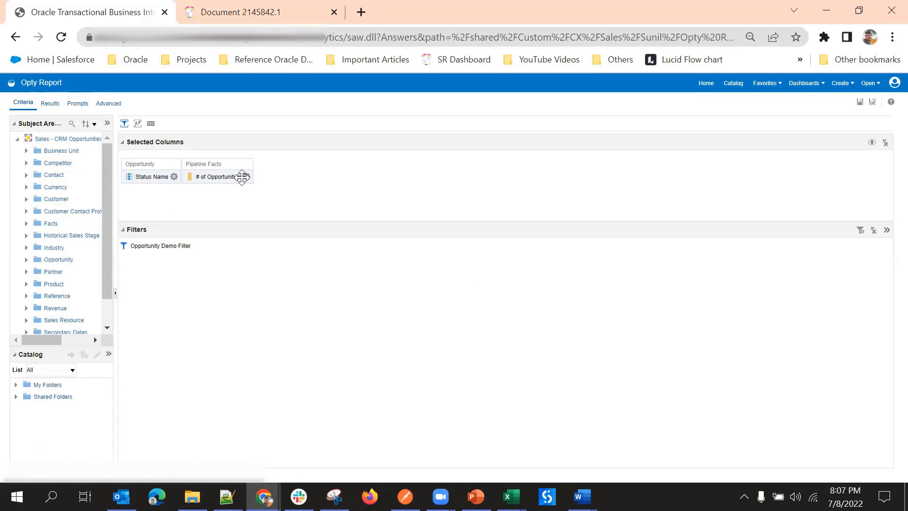
click(245, 177)
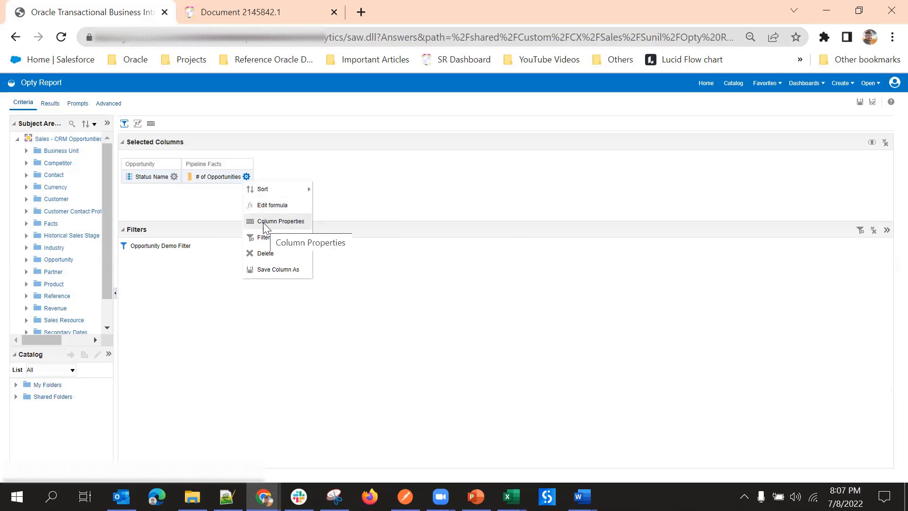
click(266, 222)
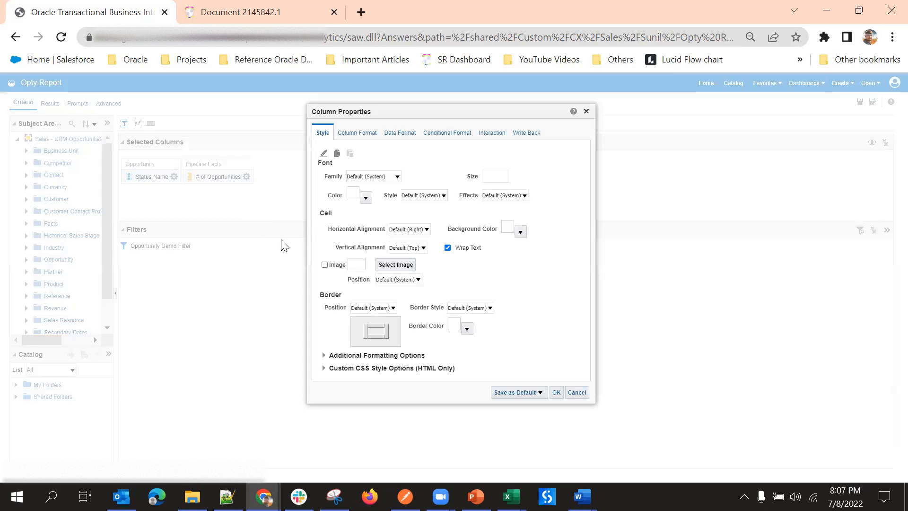
click(492, 133)
drag(496, 111, 464, 99)
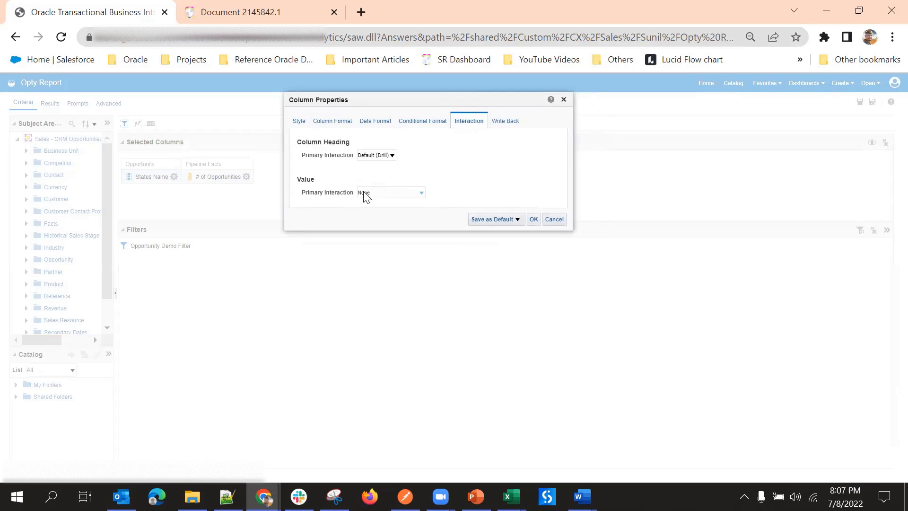
click(368, 156)
click(384, 193)
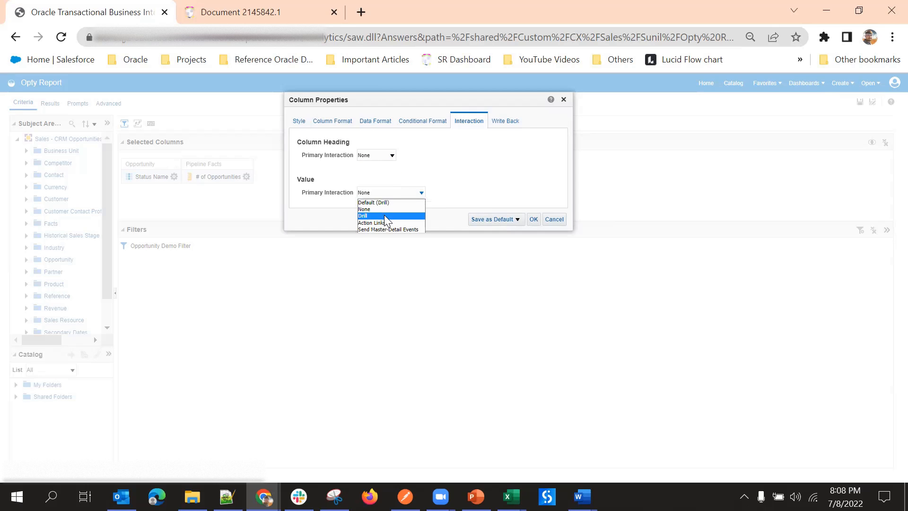
click(424, 169)
click(380, 193)
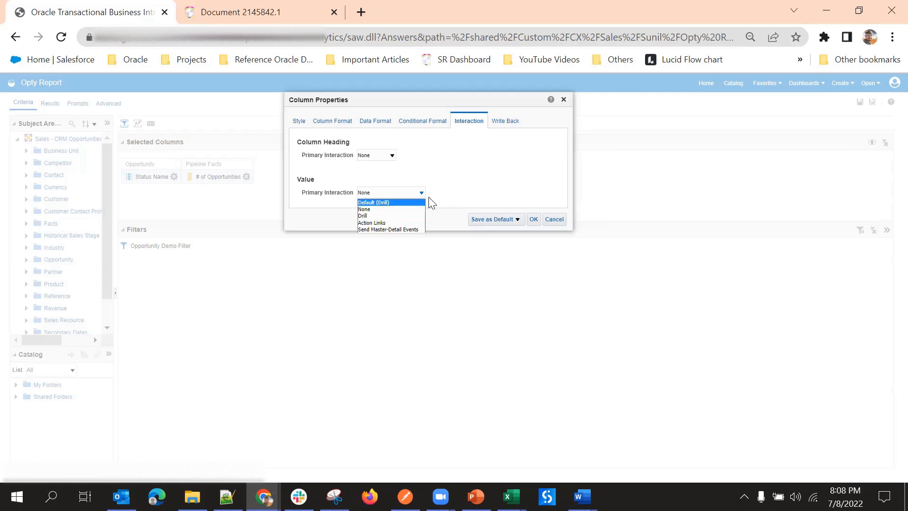
click(387, 224)
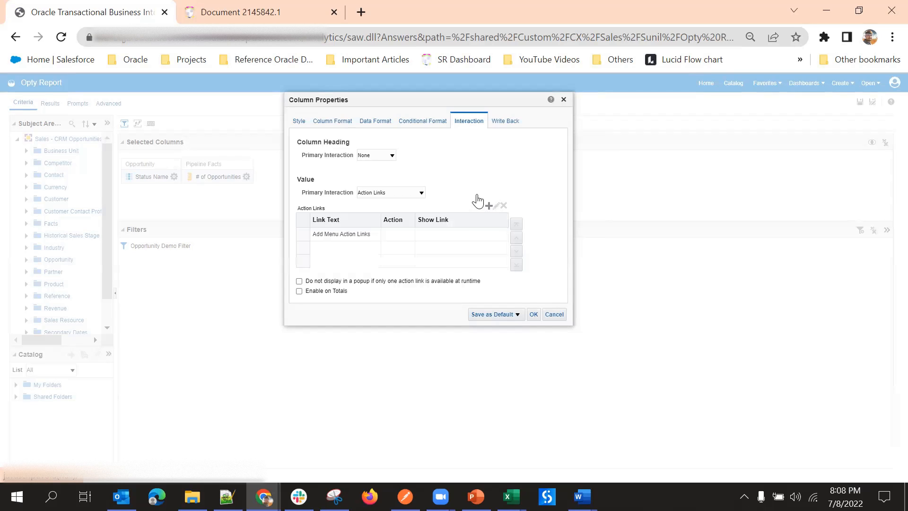
Add an action link with the text Detail Report and give it a Navigate to BI Content action
click(378, 237)
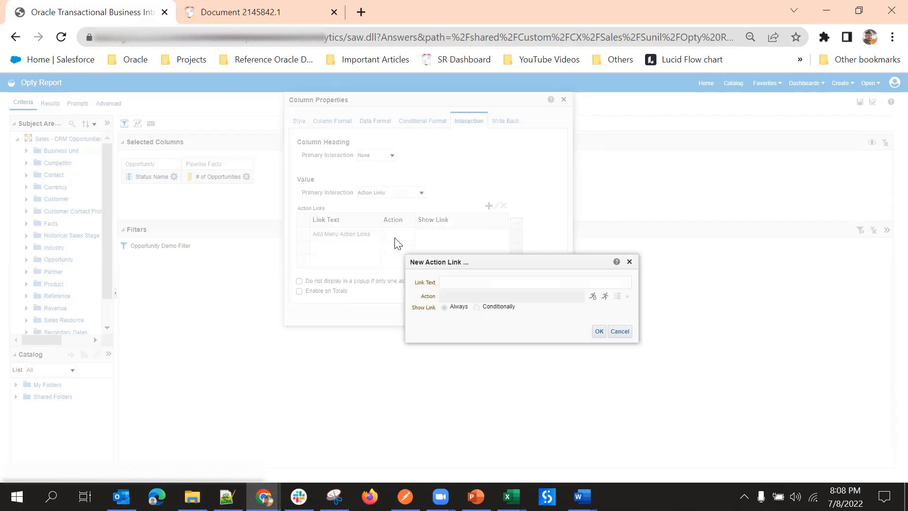
click(474, 281)
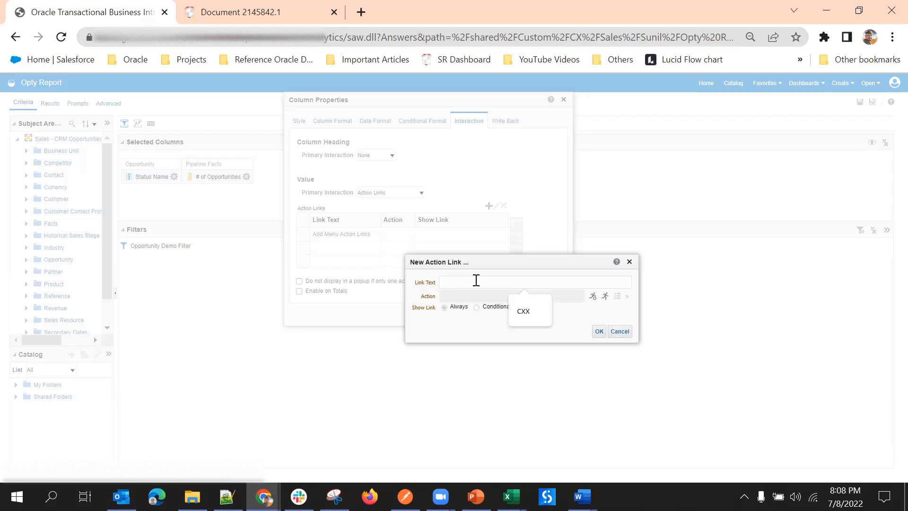
text(Detail Report)
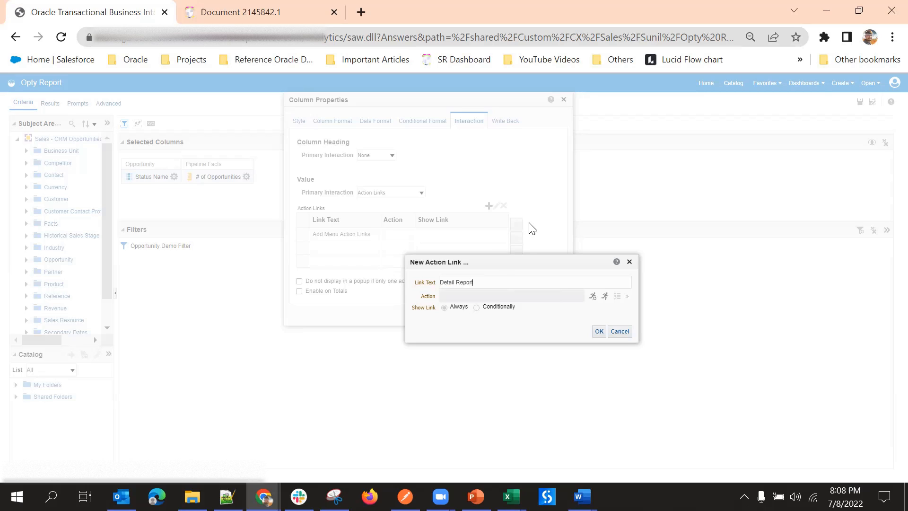
click(593, 296)
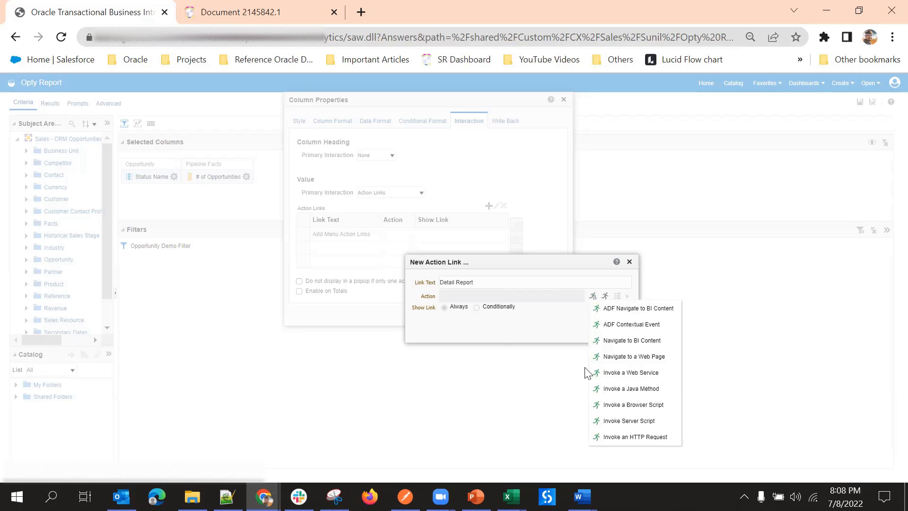
click(524, 331)
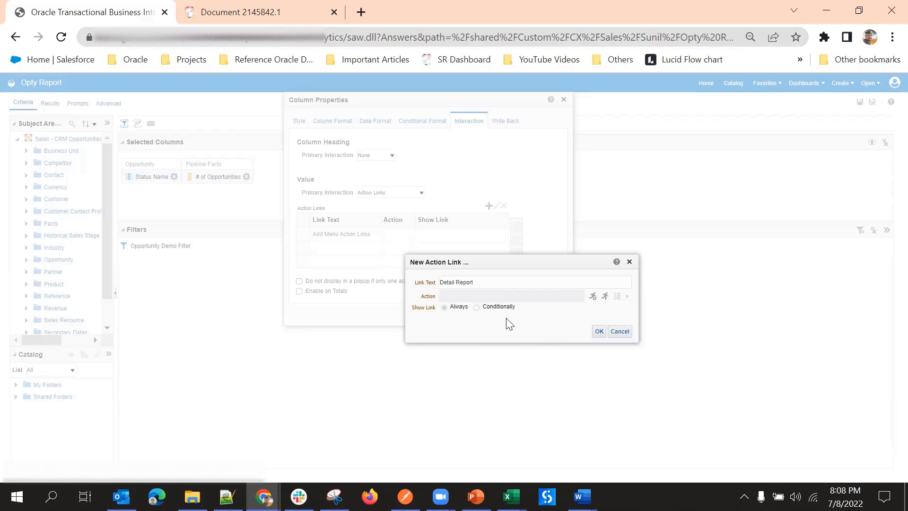
click(593, 297)
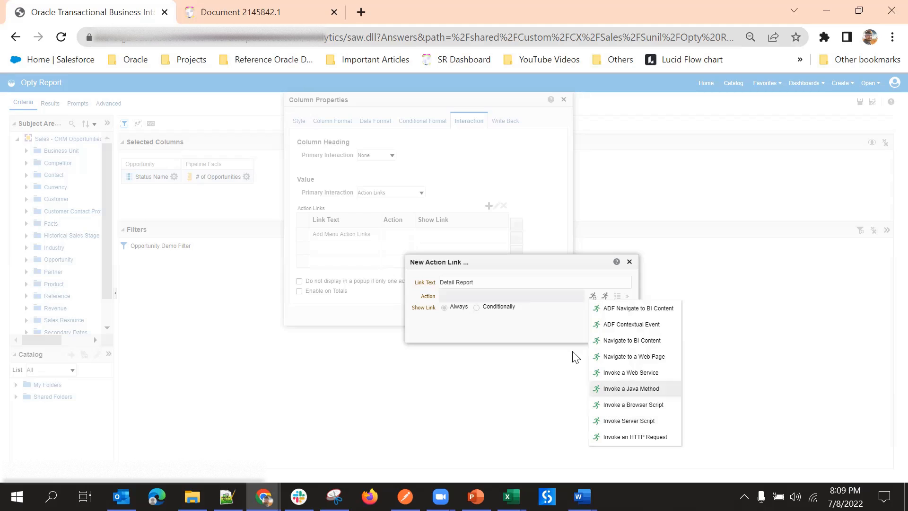
click(619, 342)
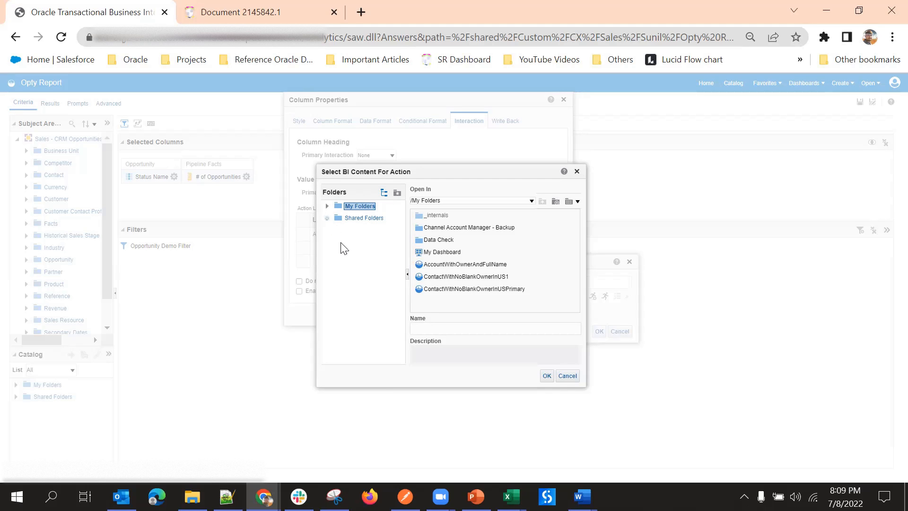
Expand Shared Folders, Custom and CX in the action's content selection to reach the Sales folder
scroll(350, 251, down, 2)
scroll(350, 251, up, 2)
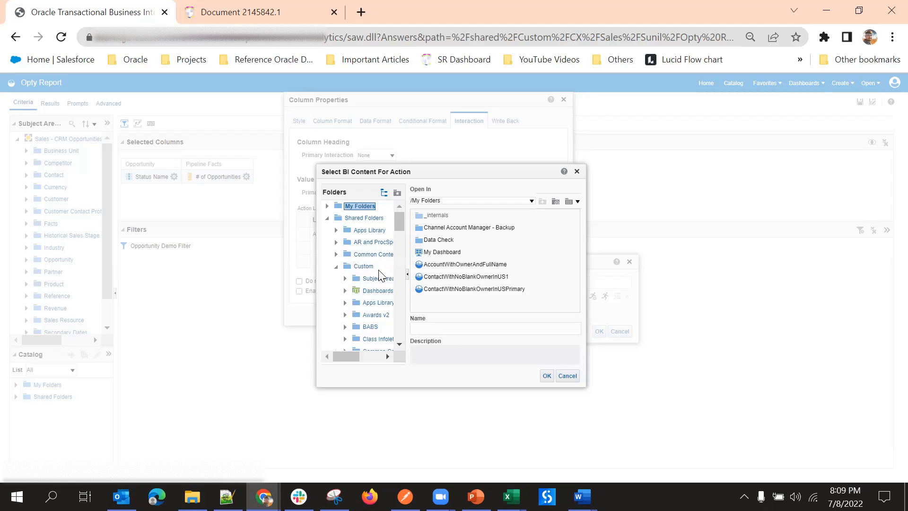
scroll(361, 281, down, 3)
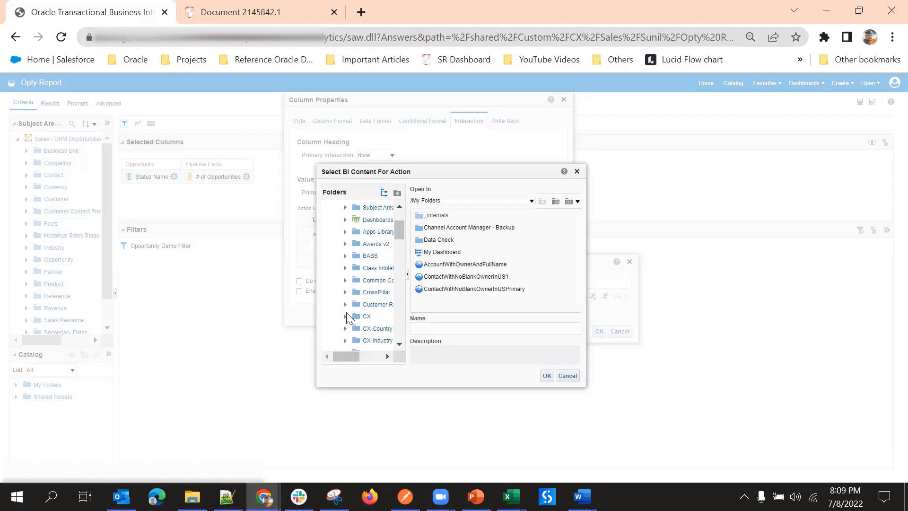
scroll(357, 269, down, 5)
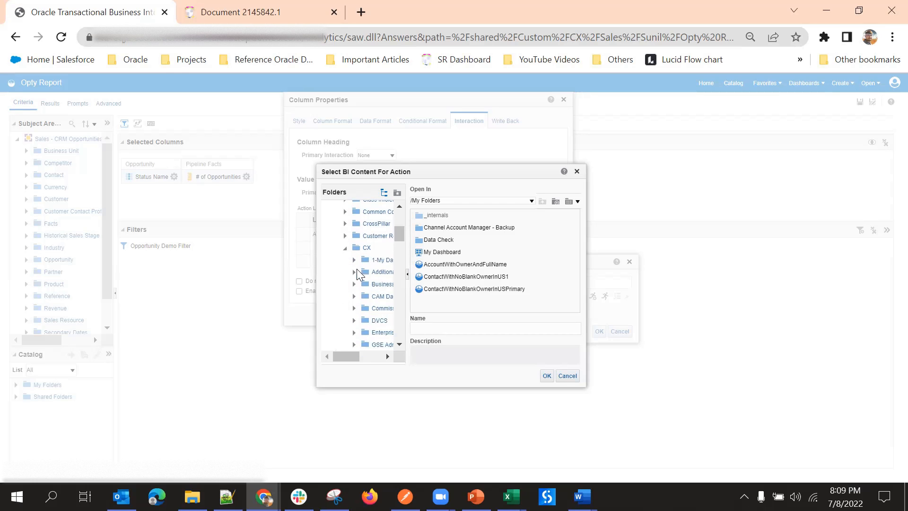
scroll(368, 294, down, 3)
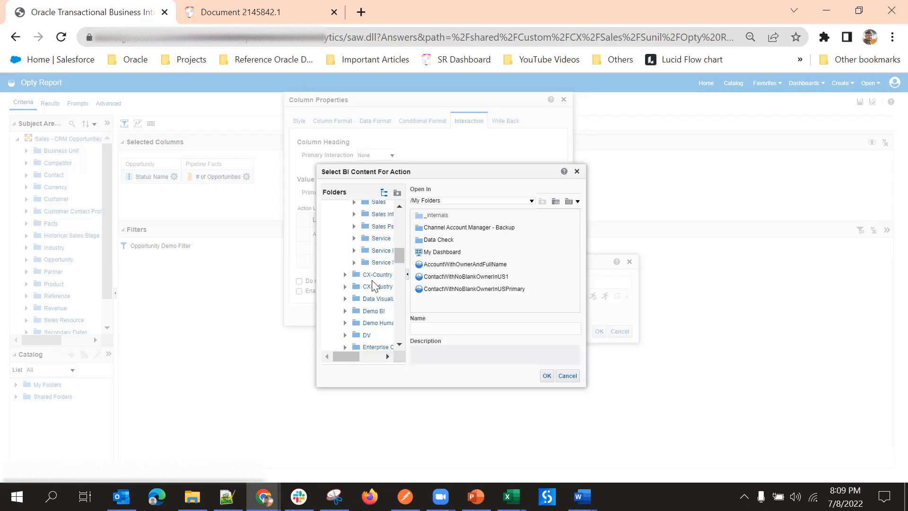
drag(347, 353, 353, 353)
scroll(348, 284, up, 2)
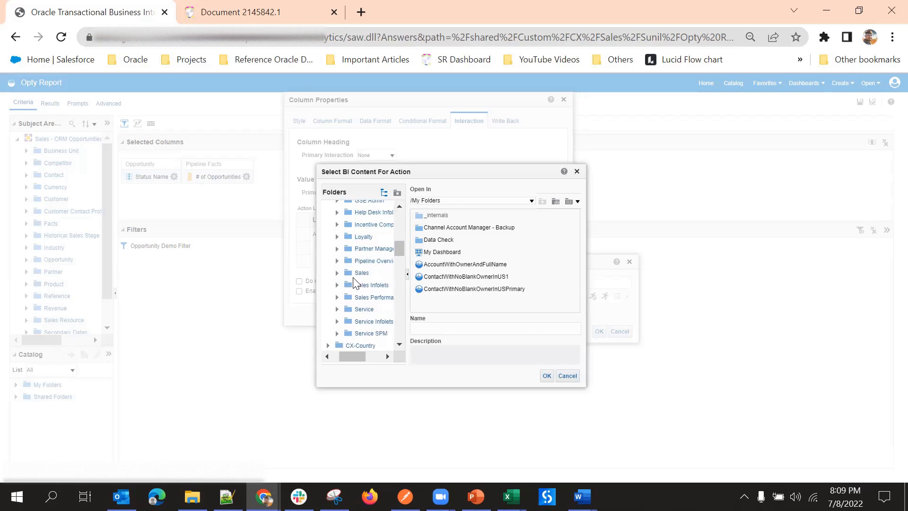
Choose Opty Detail Report from the saved reports' subfolder under Sales as the action's target
click(337, 273)
scroll(364, 298, down, 2)
scroll(370, 312, down, 4)
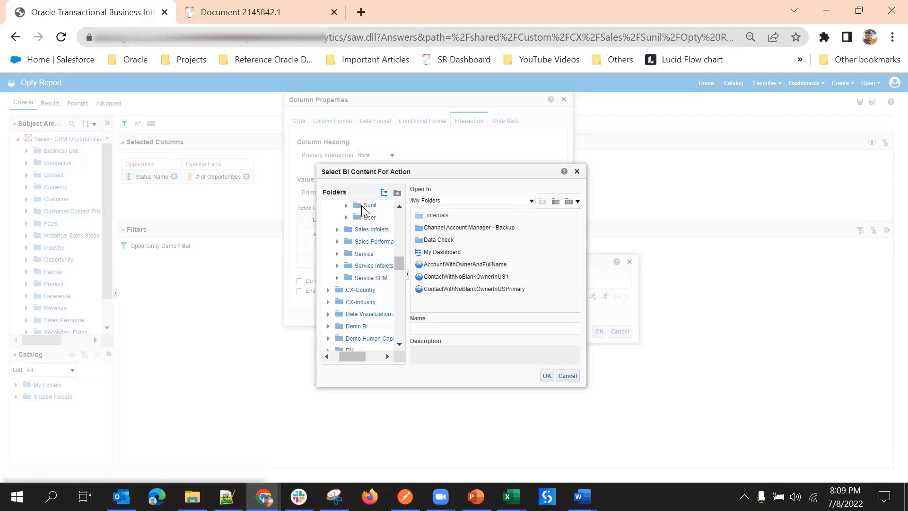
click(364, 206)
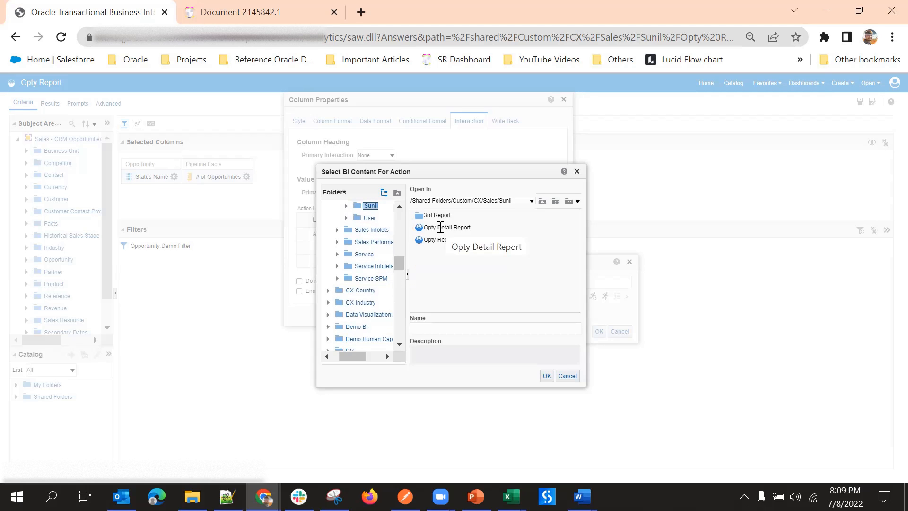
click(441, 228)
click(547, 376)
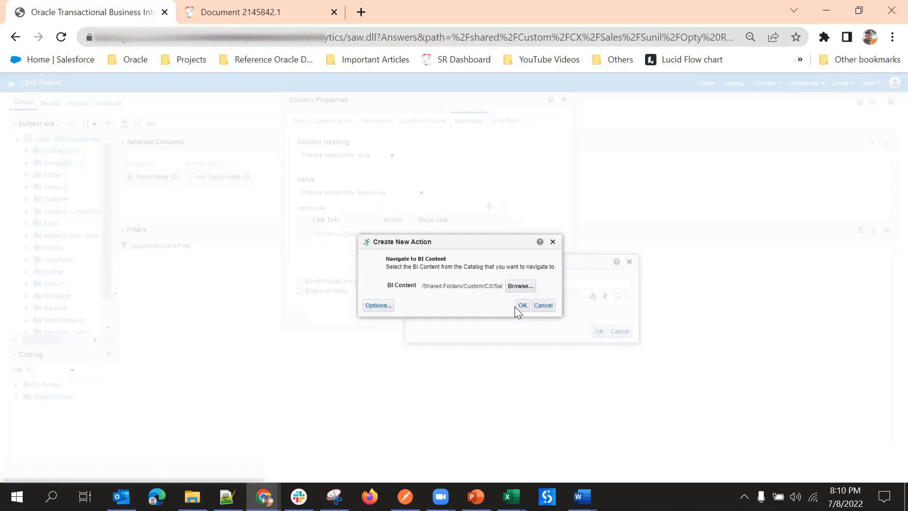
Make the action open in a new window, and save Opty Report with the column's action link applied
click(384, 304)
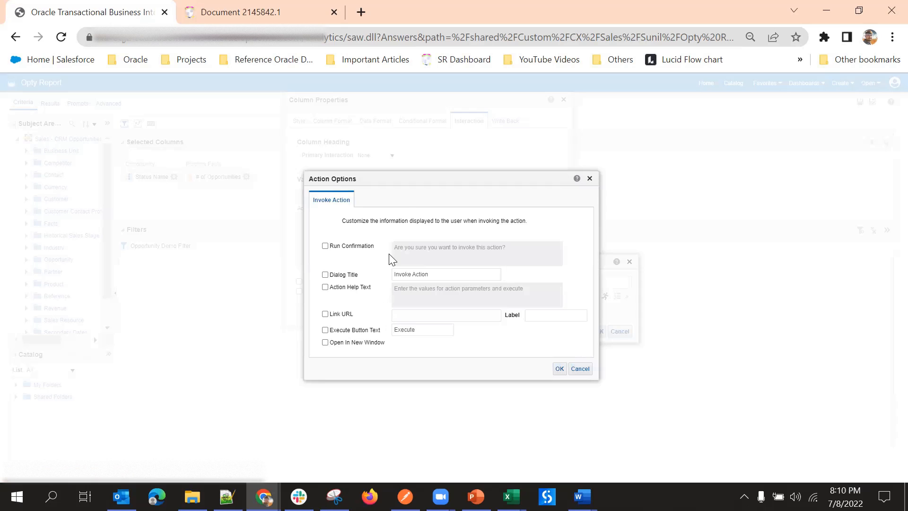
drag(404, 178, 447, 173)
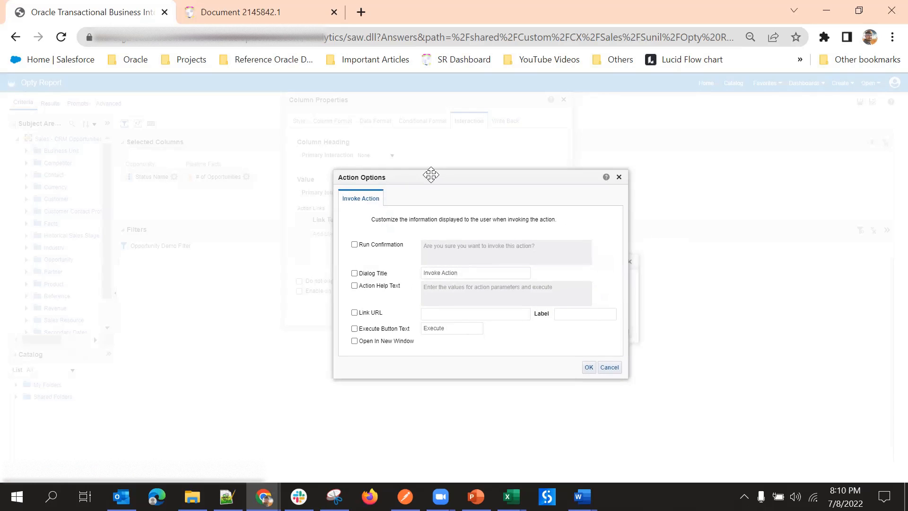
click(352, 342)
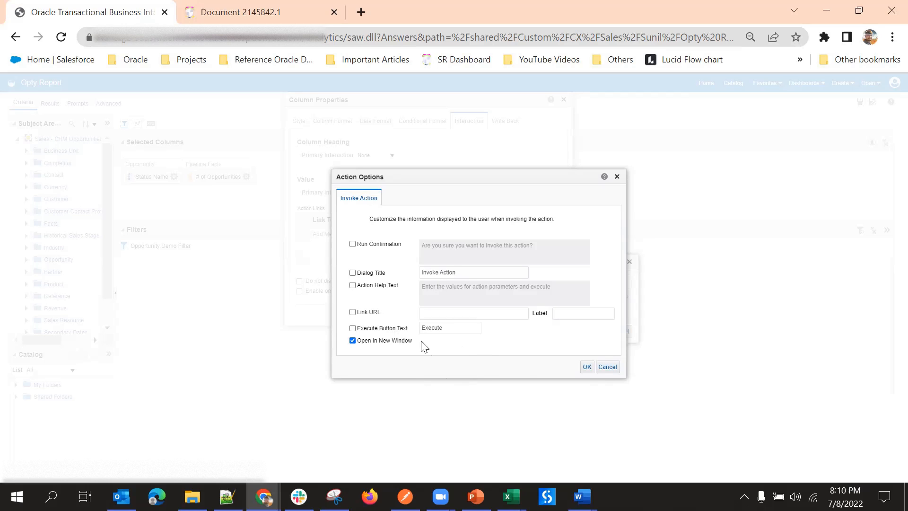
click(587, 368)
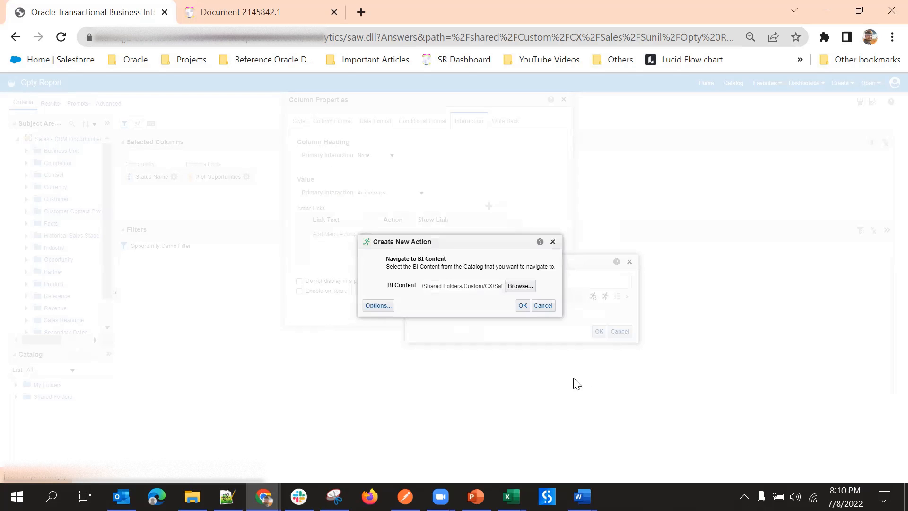
click(525, 308)
click(599, 332)
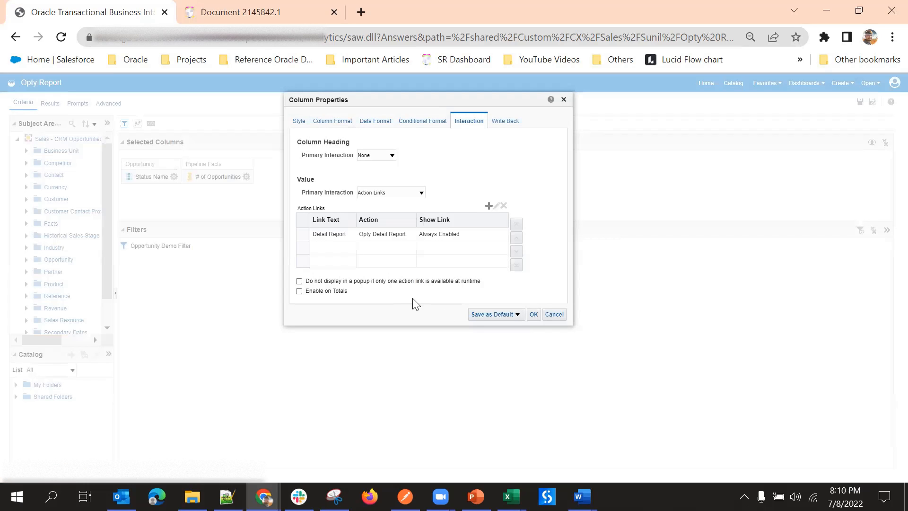
click(533, 315)
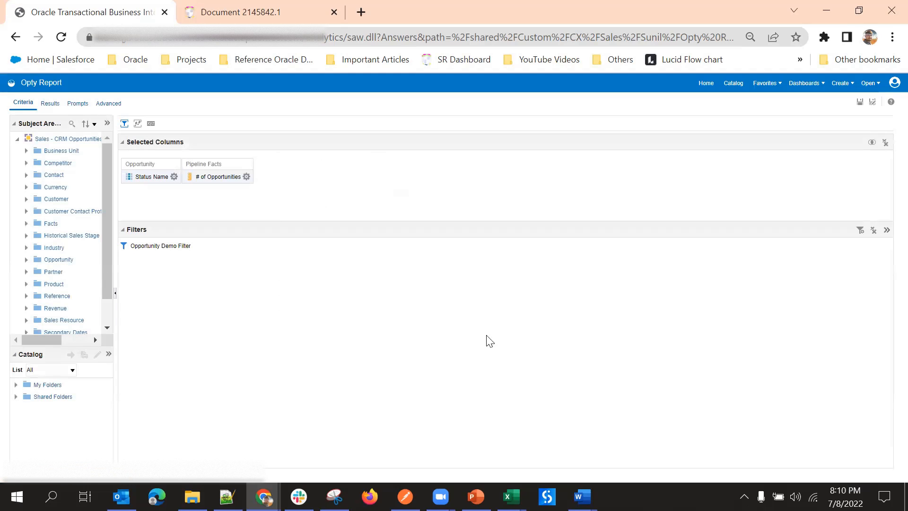
click(859, 102)
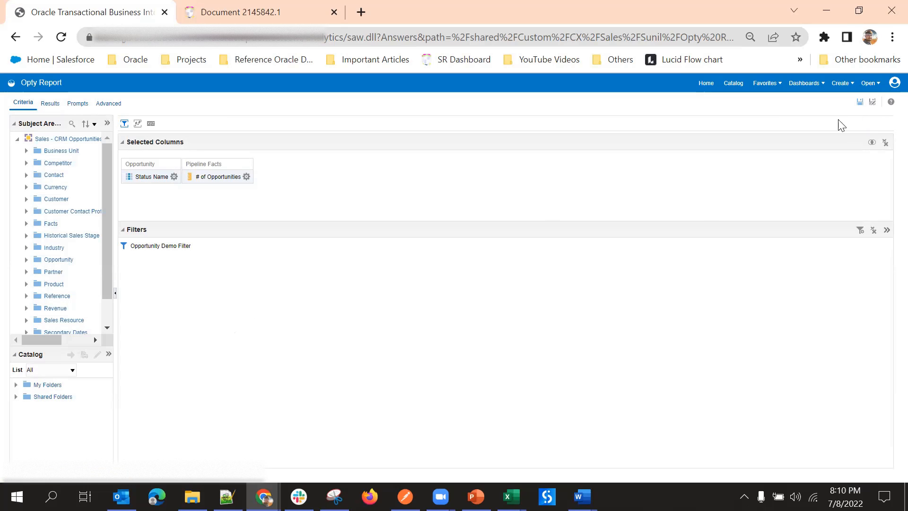
Test the Detail Report link from the Lost row's opportunity count and compare the detail rows with the summary in Opty Report
click(50, 103)
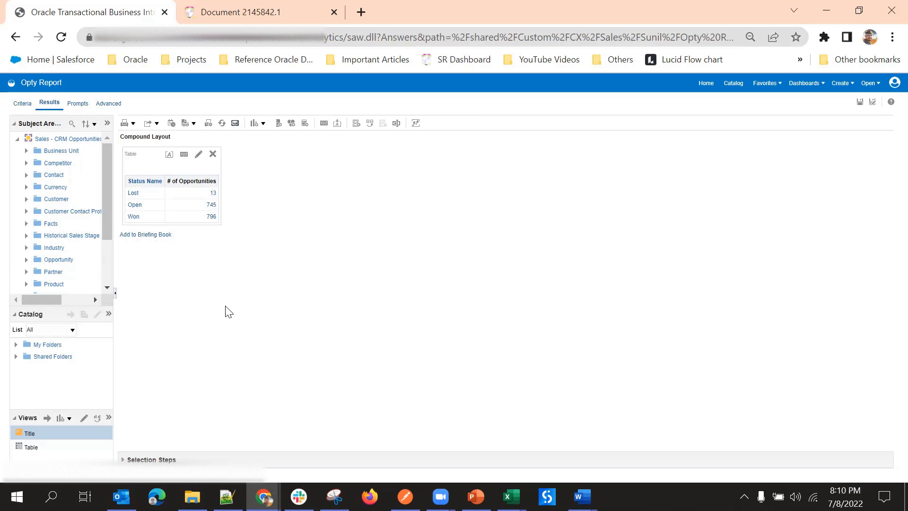
click(214, 199)
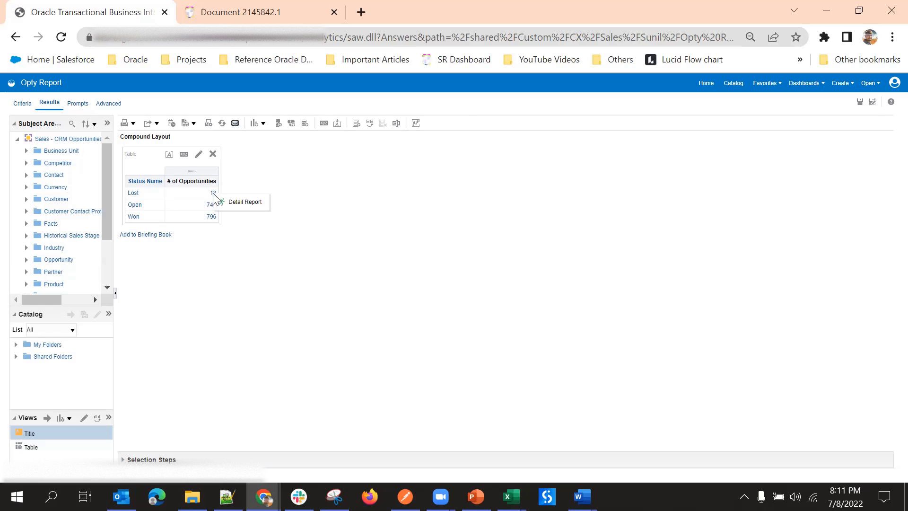
click(245, 202)
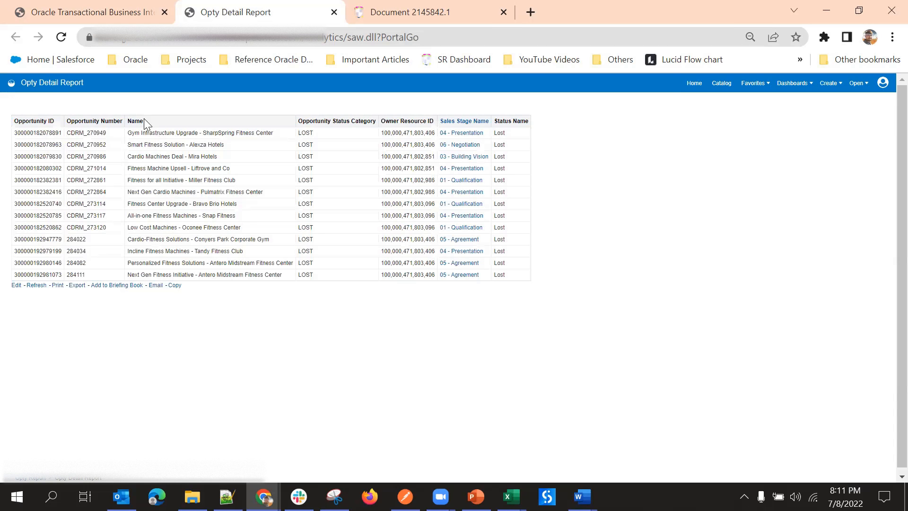
click(78, 10)
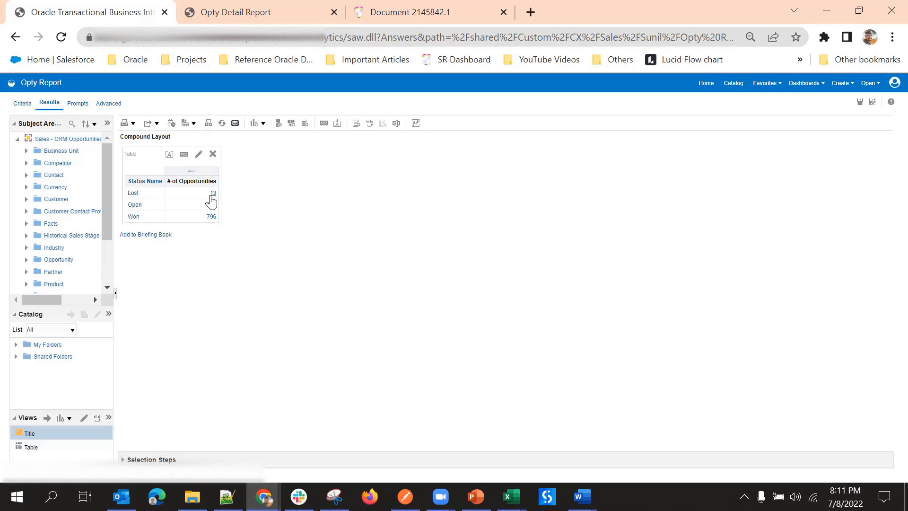
click(253, 11)
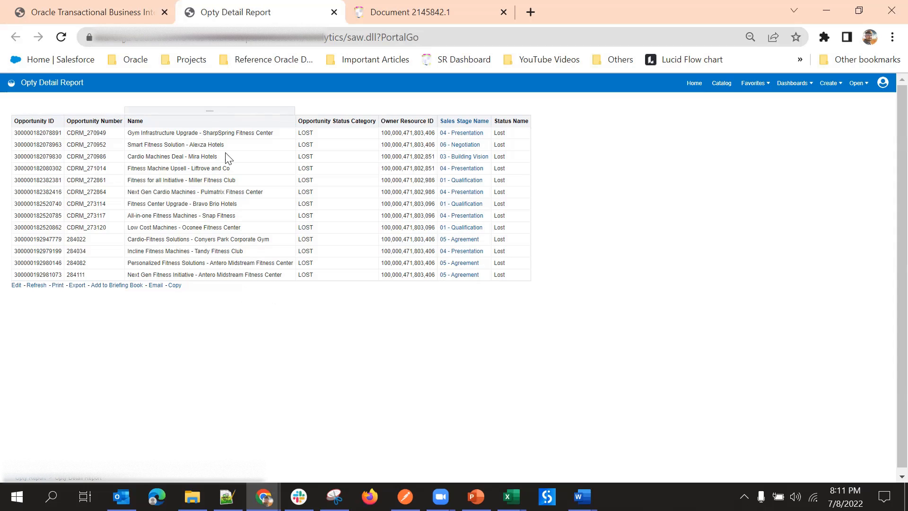
click(120, 13)
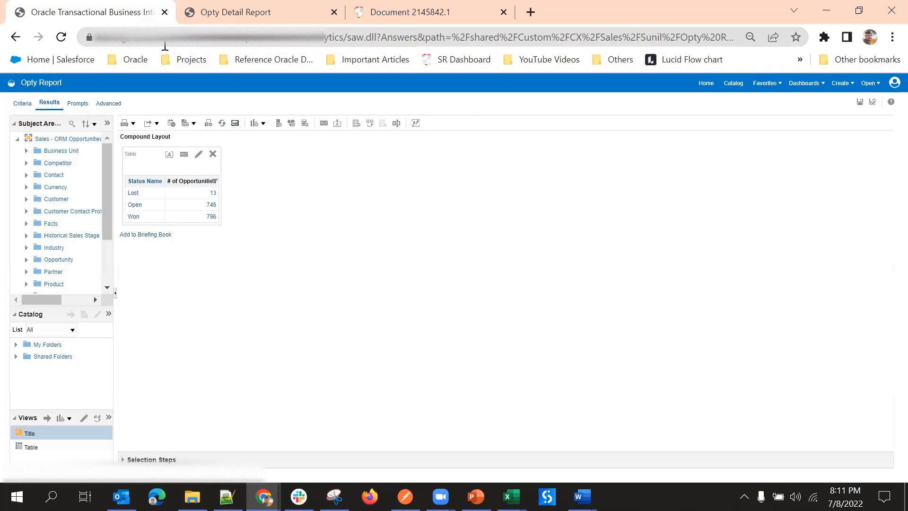
Test the Detail Report link from the Open row's opportunity count through to the last detail rows, and save Opty Report
click(211, 207)
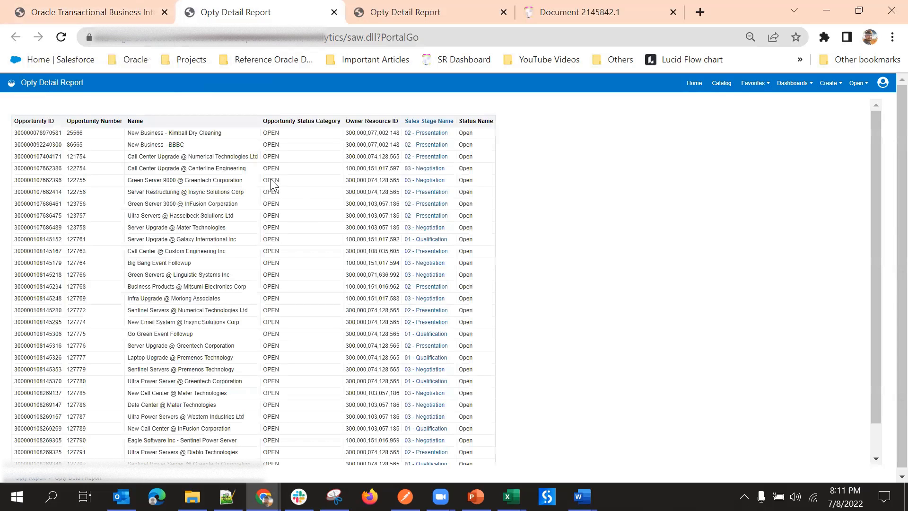
scroll(327, 234, down, 1)
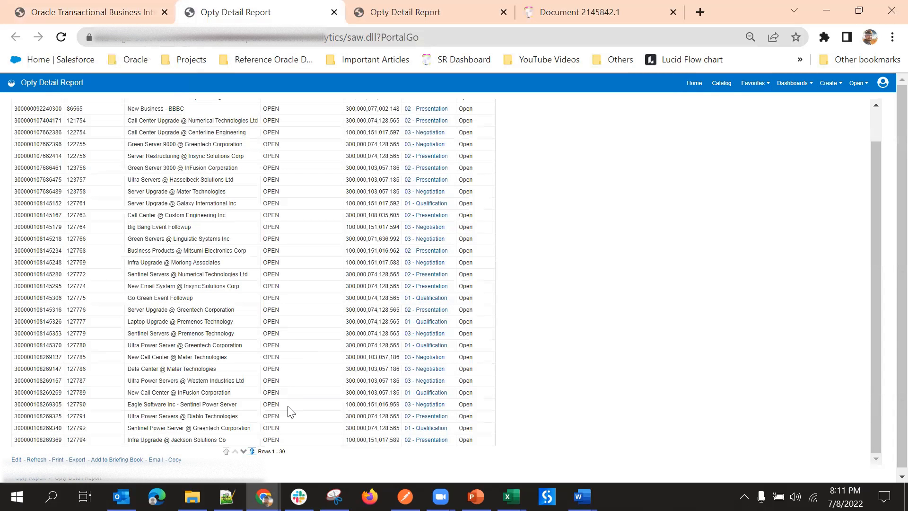
scroll(291, 411, down, 5)
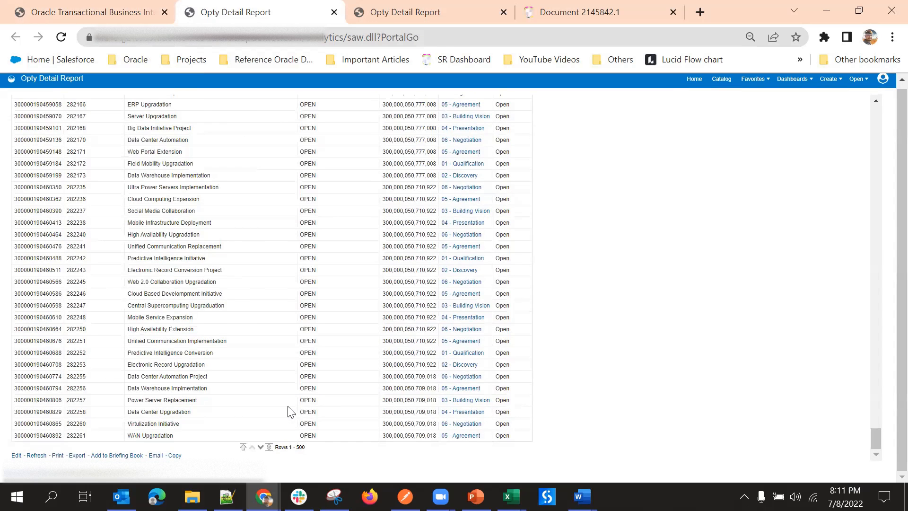
scroll(291, 412, down, 2)
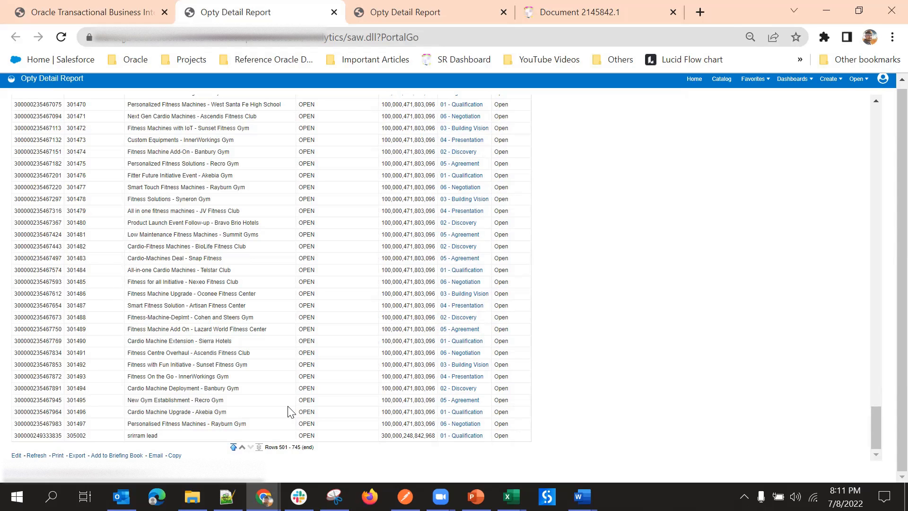
click(106, 10)
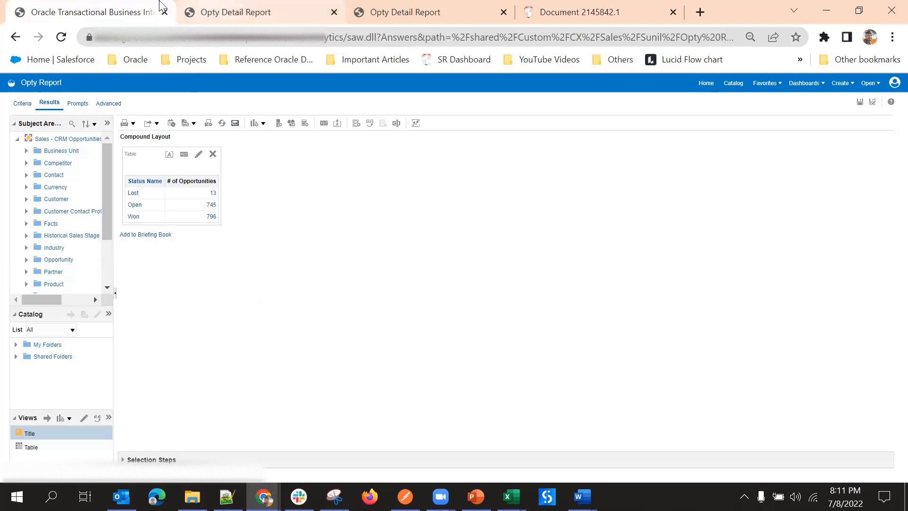
click(860, 102)
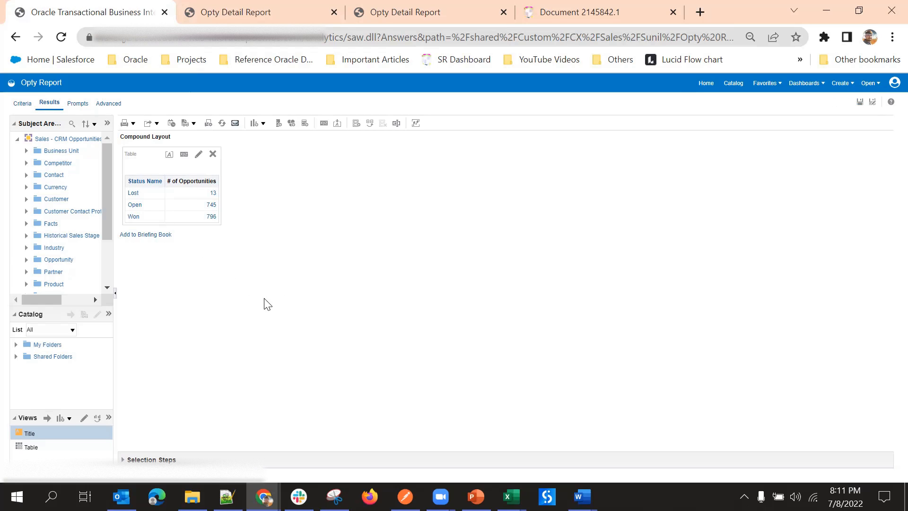
Review the Open opportunities in Opty Detail Report from the end back to the first rows, and return to Opty Report
click(293, 7)
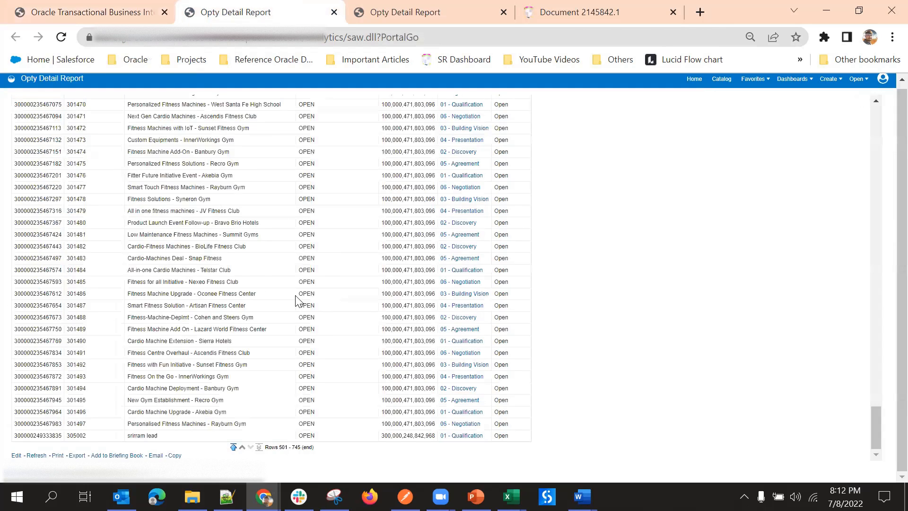
scroll(232, 265, up, 2)
scroll(232, 265, up, 15)
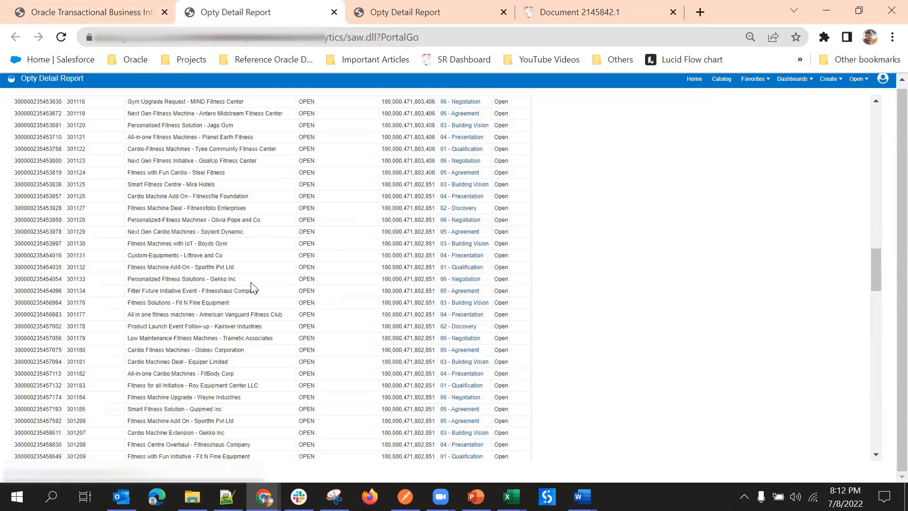
scroll(250, 289, up, 3)
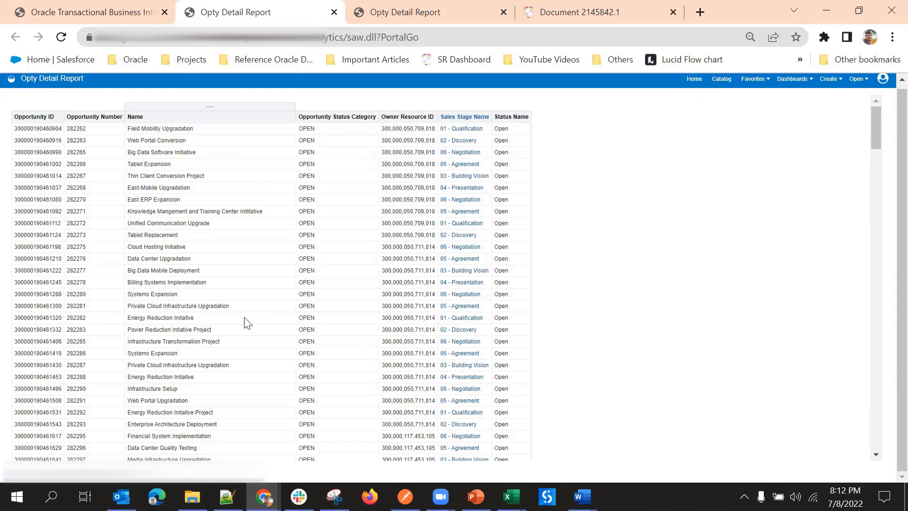
click(150, 11)
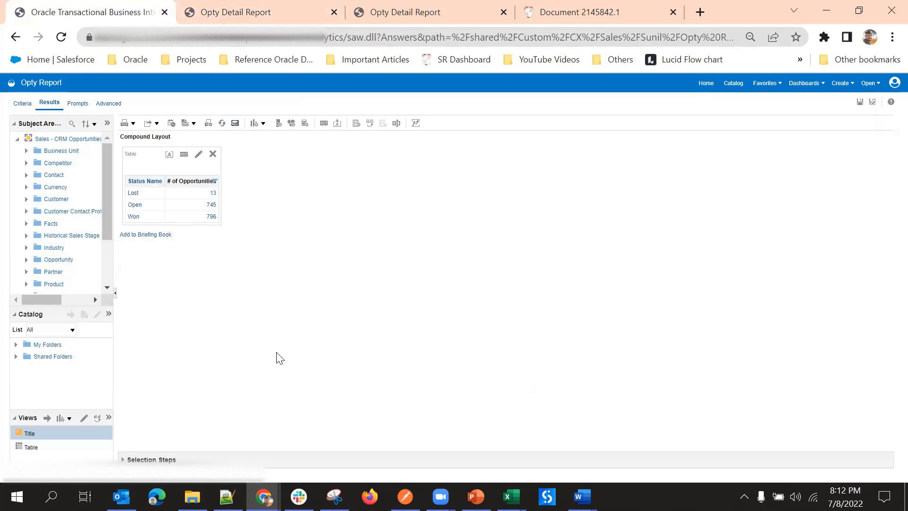
Create a pie graph view with # of Opportunities as slice size and Status Name as slices, and review its preview and layout
click(63, 418)
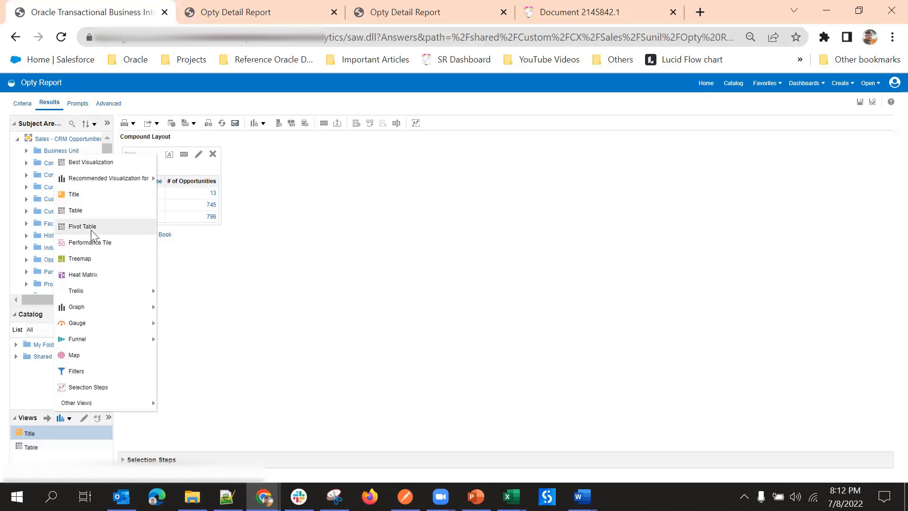
mouse_move(103, 307)
mouse_move(185, 311)
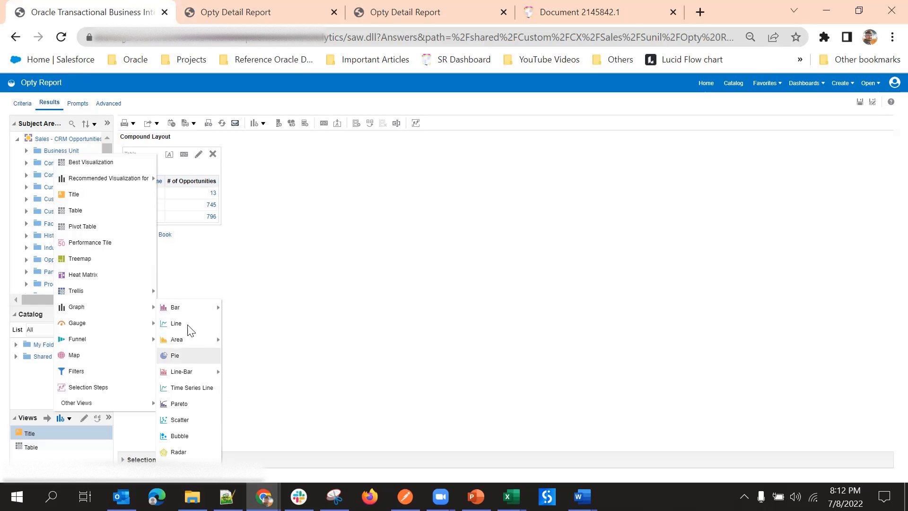
click(196, 356)
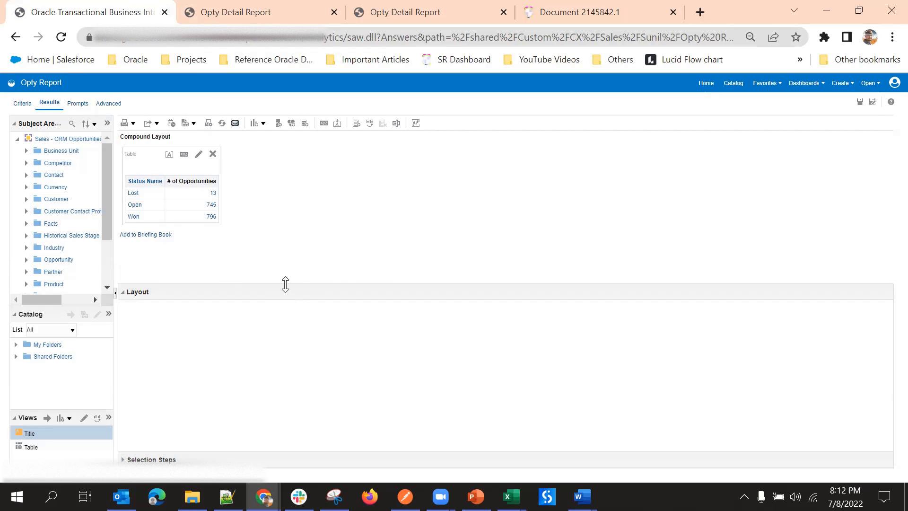
drag(382, 288, 396, 217)
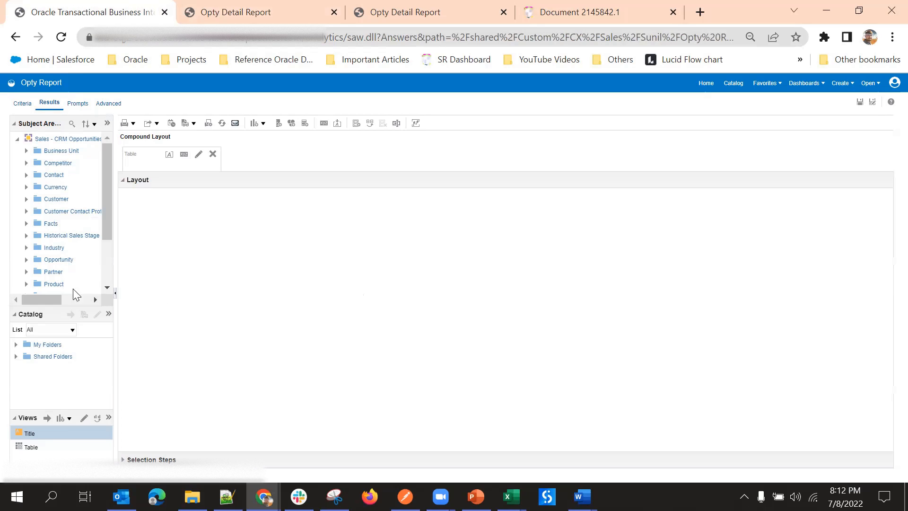
drag(405, 176, 406, 260)
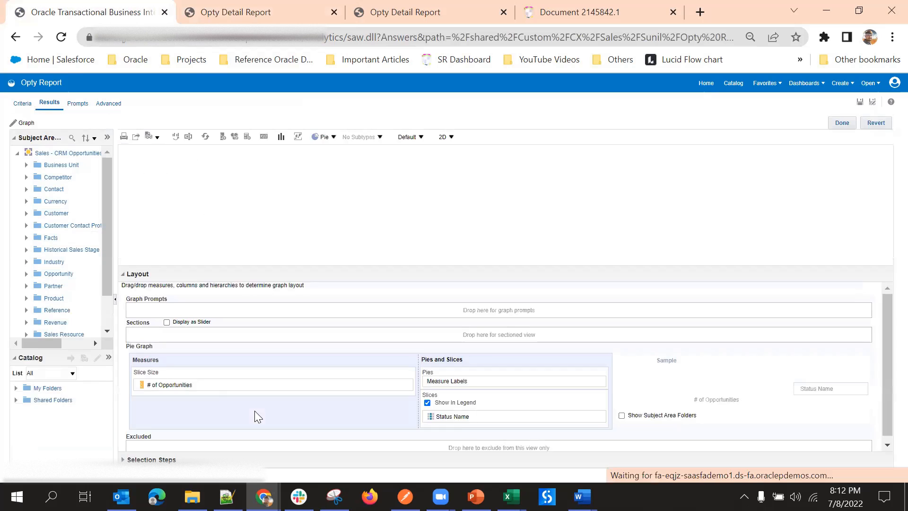
drag(255, 411, 249, 330)
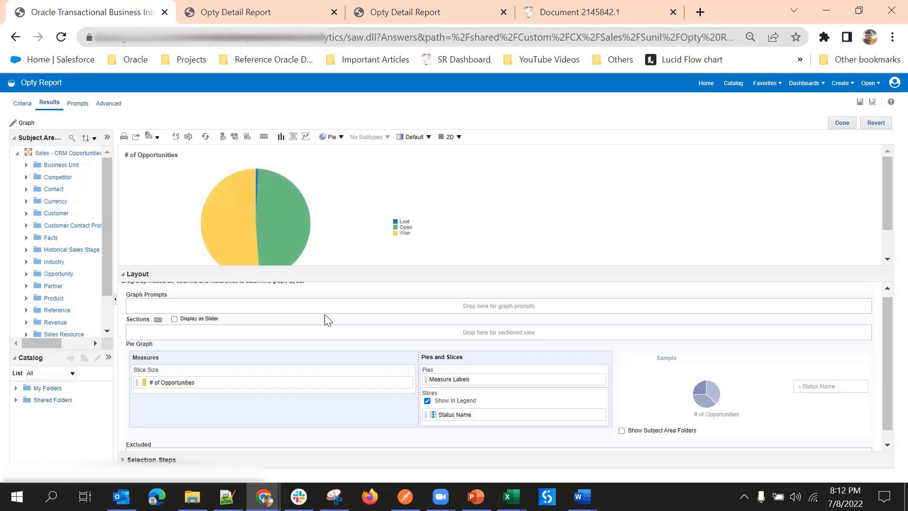
mouse_move(294, 216)
scroll(383, 217, down, 2)
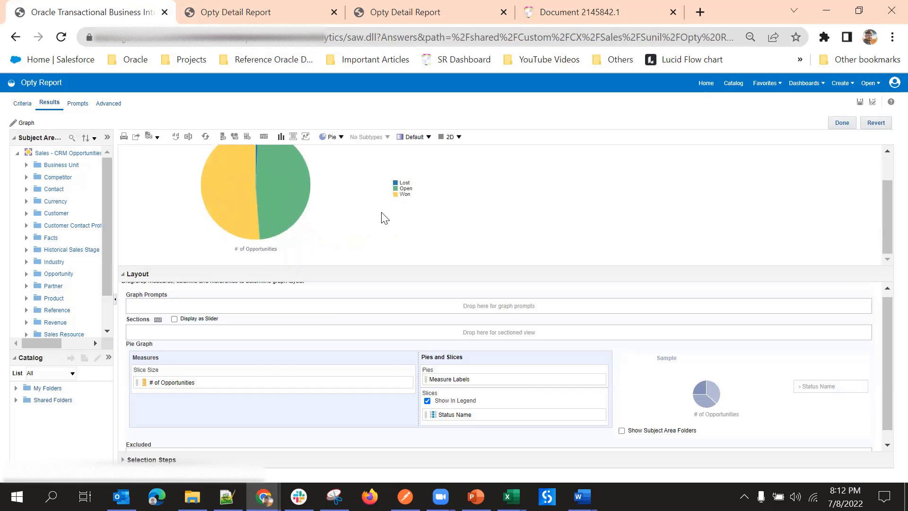
scroll(335, 238, up, 2)
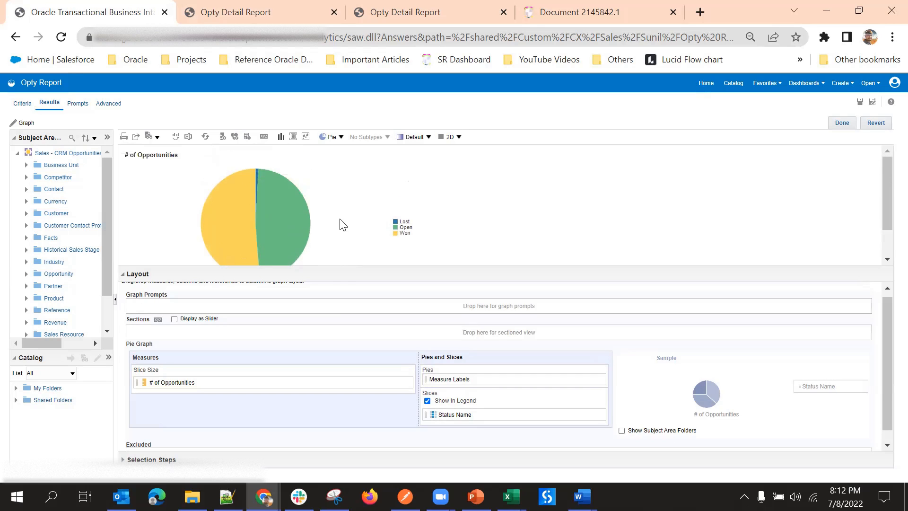
scroll(341, 223, down, 2)
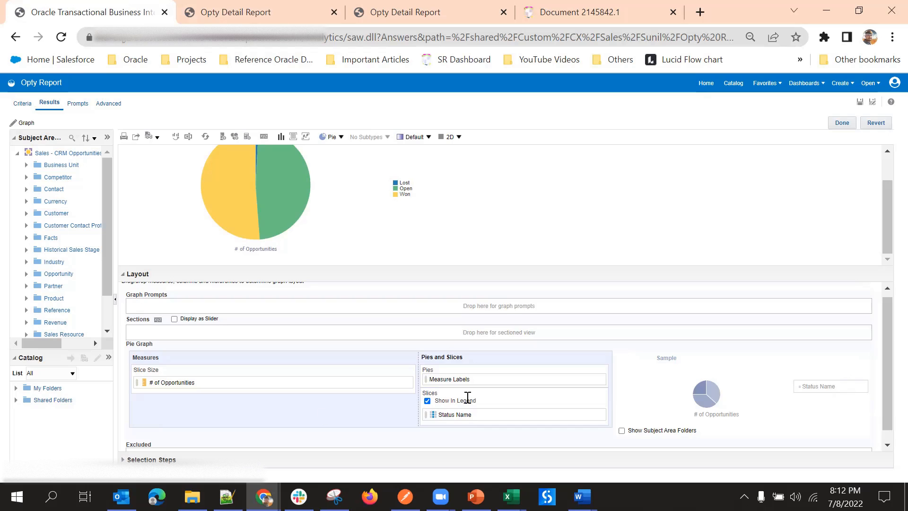
scroll(454, 395, down, 1)
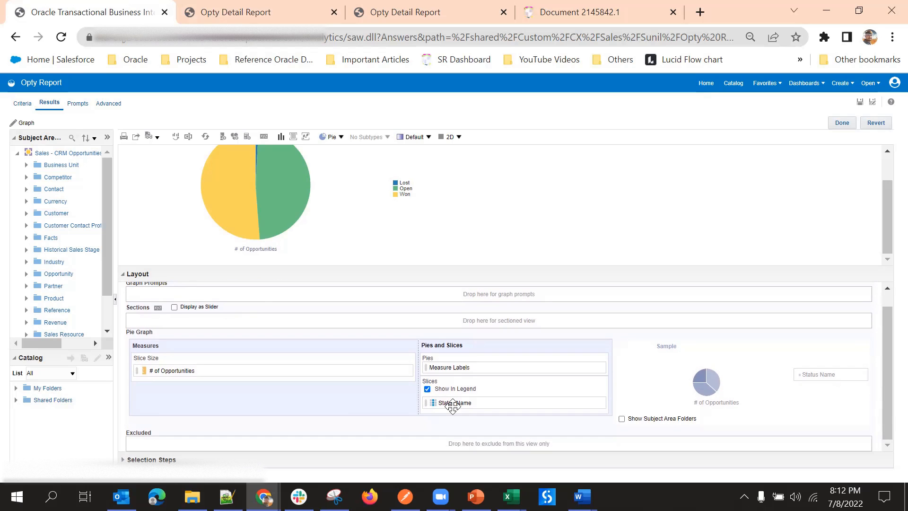
scroll(313, 287, up, 1)
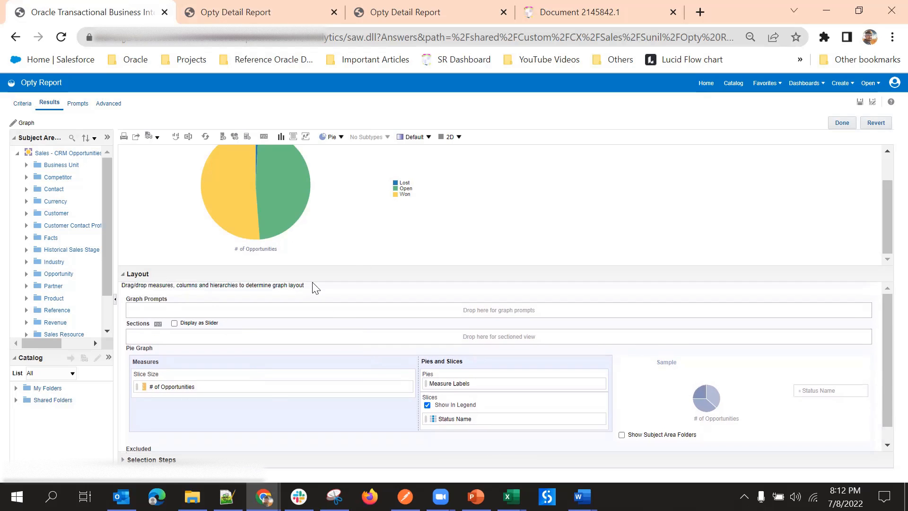
Finish the pie graph, place it below the table in the compound layout, and save Opty Report
click(842, 123)
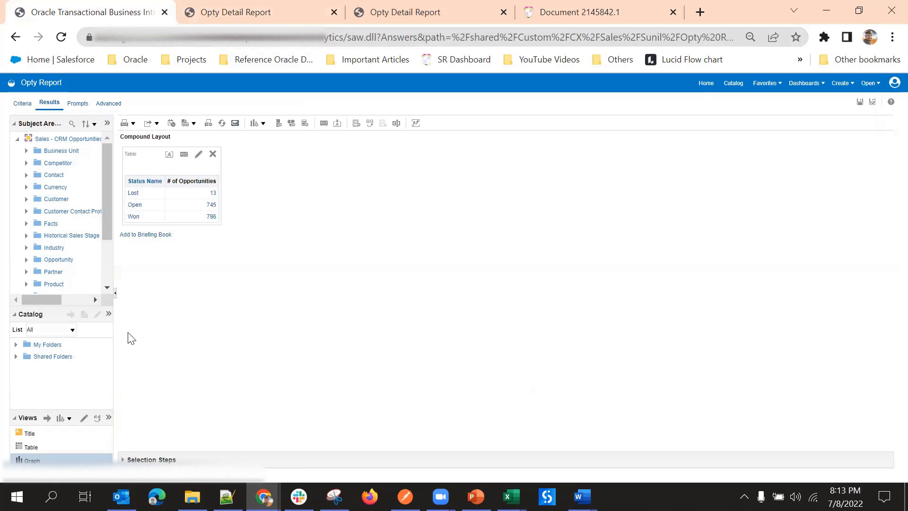
drag(30, 451, 185, 231)
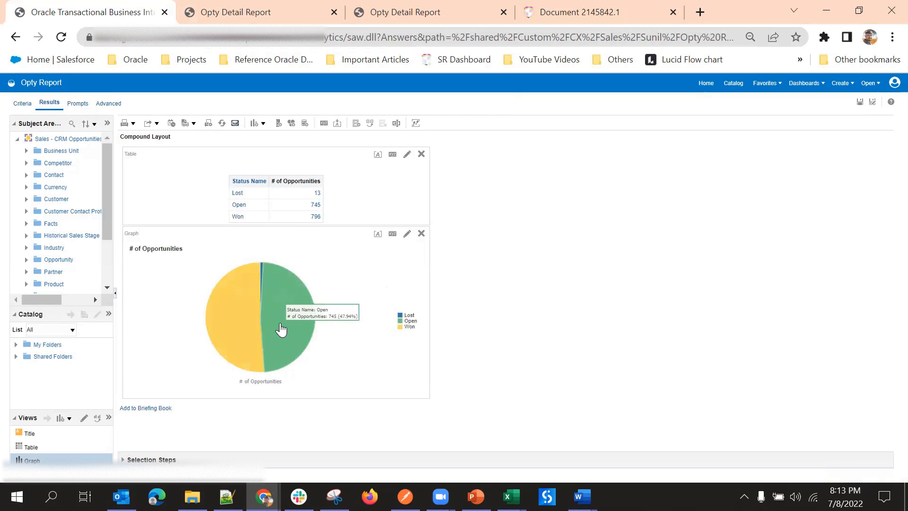
click(861, 101)
Test the Detail Report link from the pie graph's Open slice, and return to Opty Report
mouse_move(309, 325)
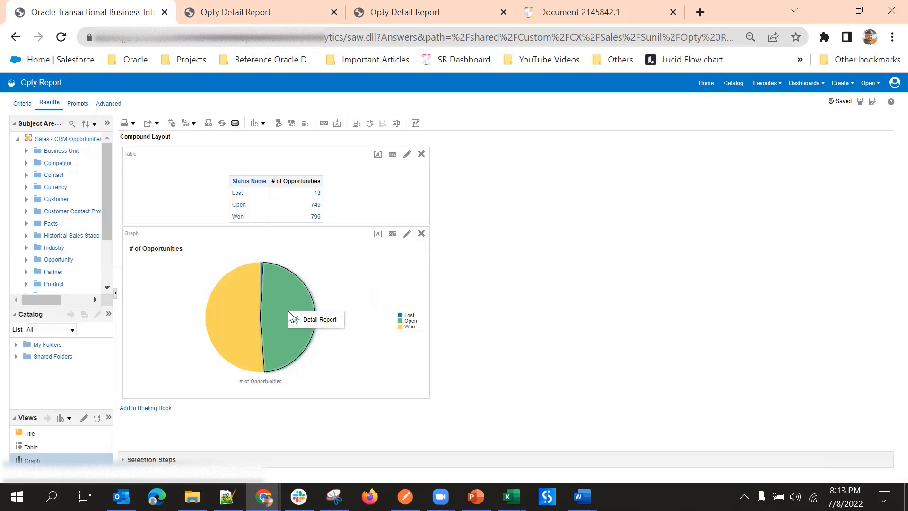
click(288, 315)
click(293, 305)
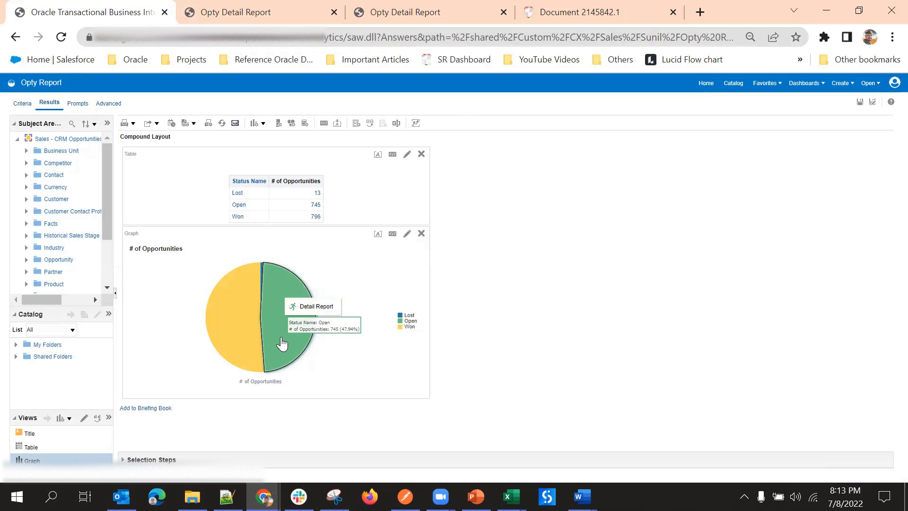
click(303, 340)
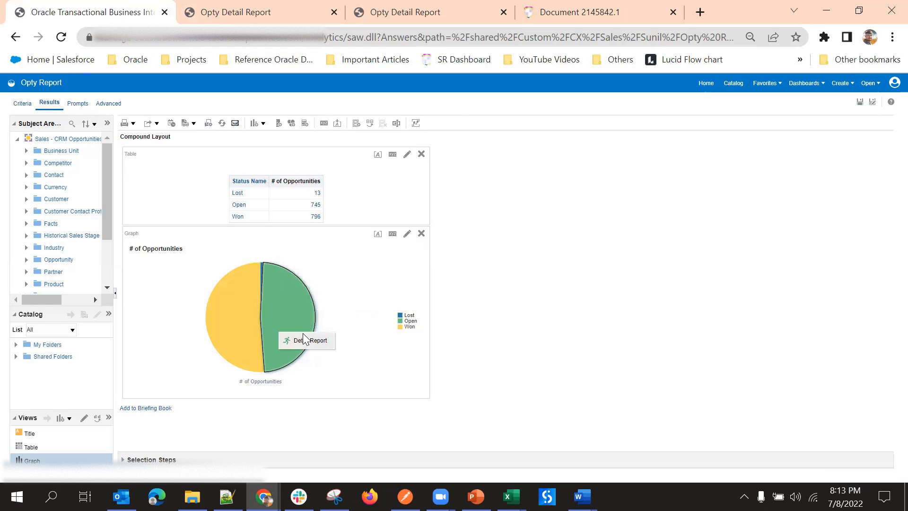
click(307, 340)
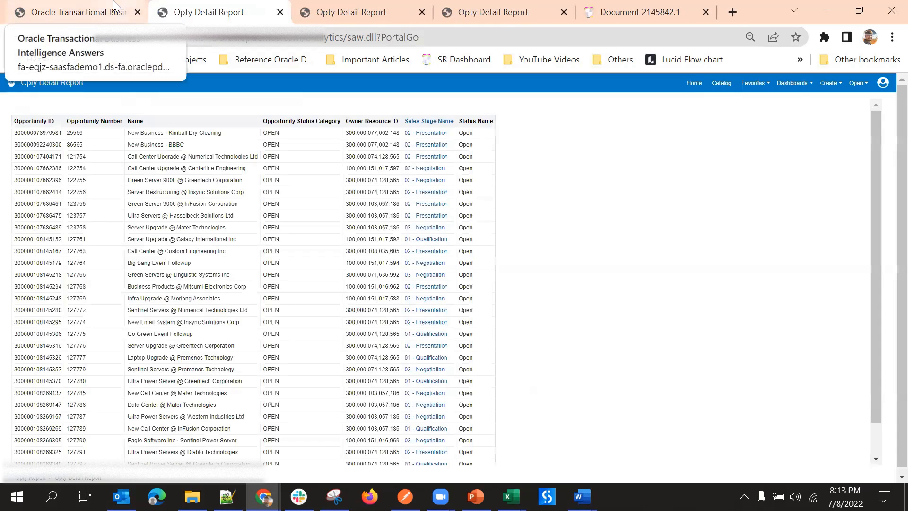
click(79, 13)
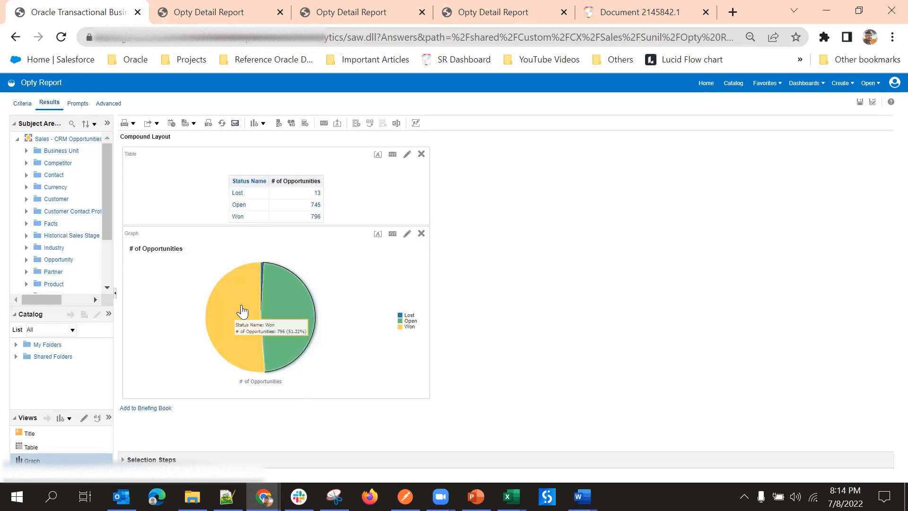
Save Opty Report and close the two Opty Detail Report pages listing Open opportunities, leaving the Lost one open
click(860, 103)
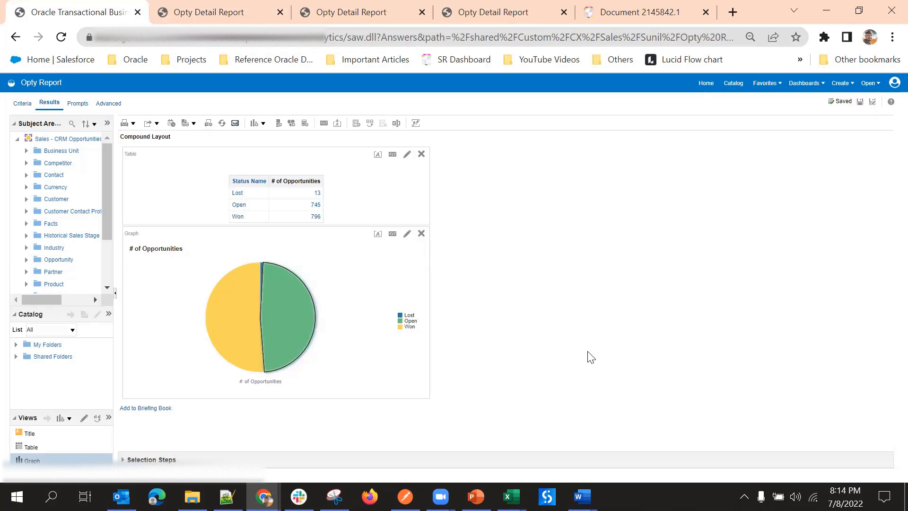
click(253, 6)
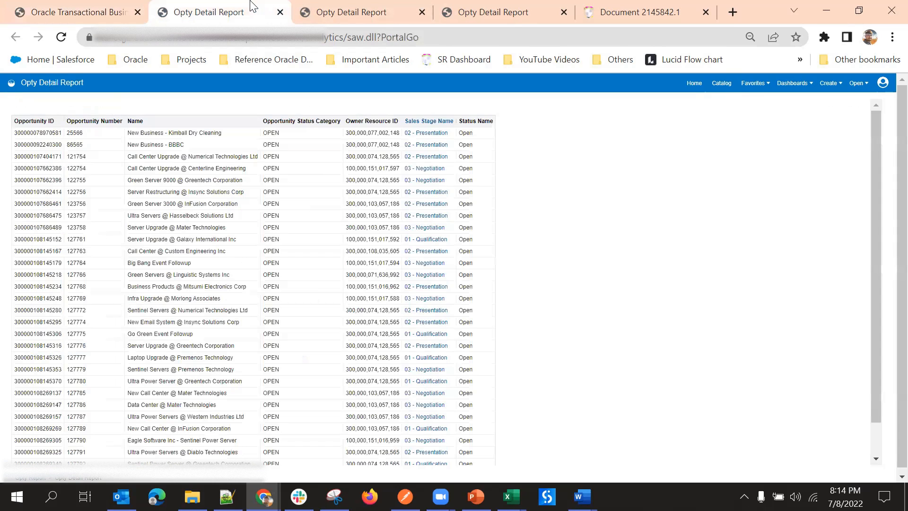
click(280, 13)
click(279, 13)
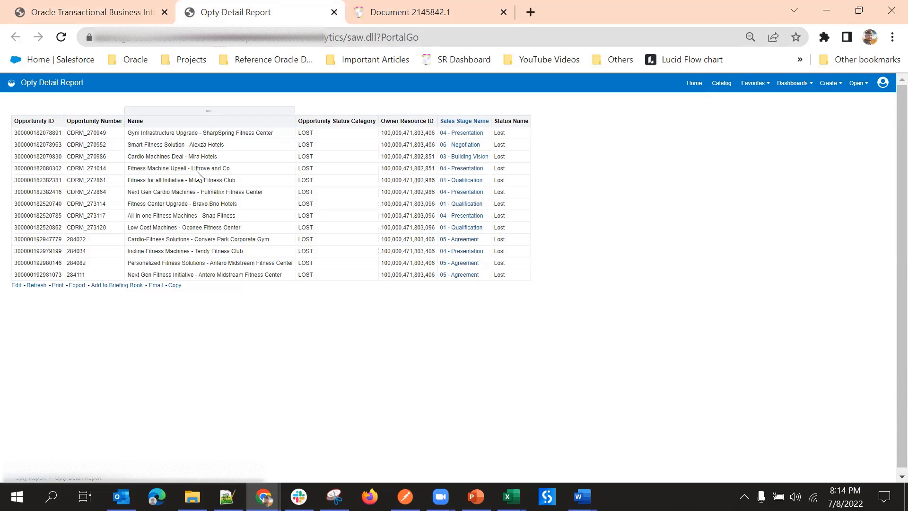
Open Opty Detail Report for editing and display its criteria columns
click(16, 285)
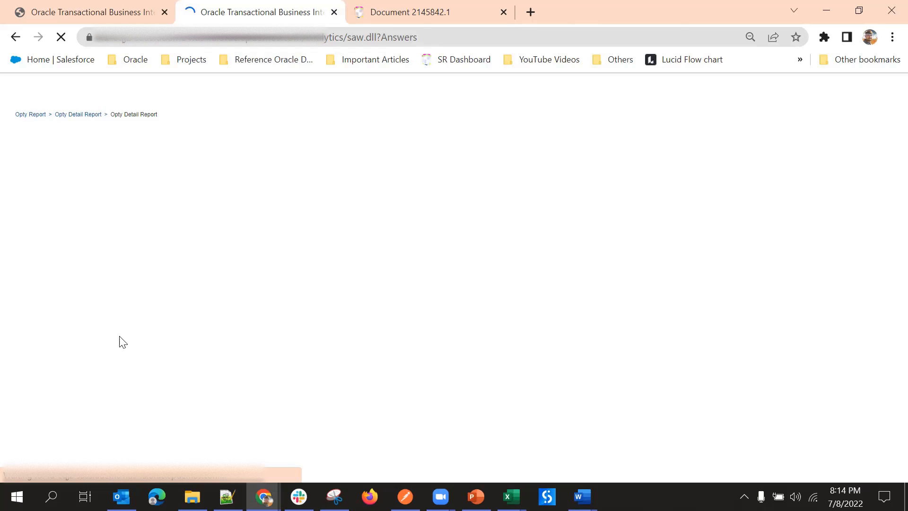
click(22, 103)
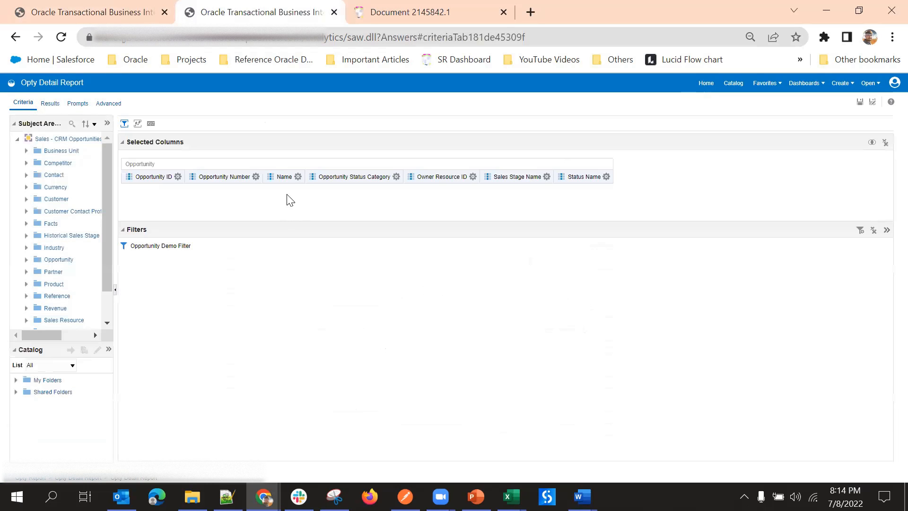
click(297, 177)
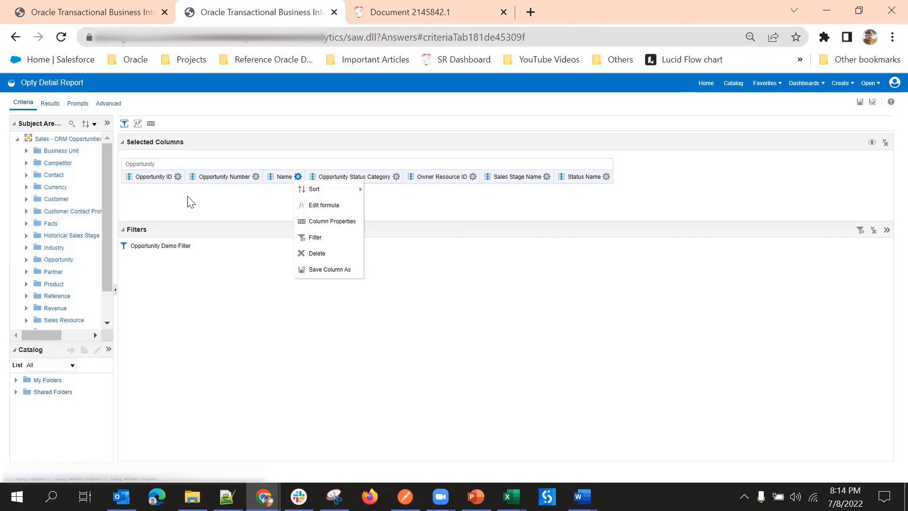
click(228, 208)
click(178, 177)
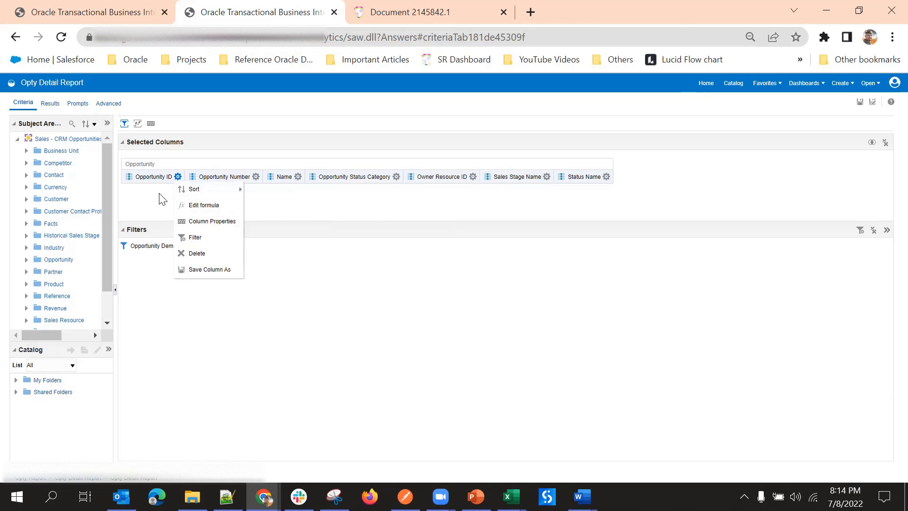
click(163, 198)
click(256, 177)
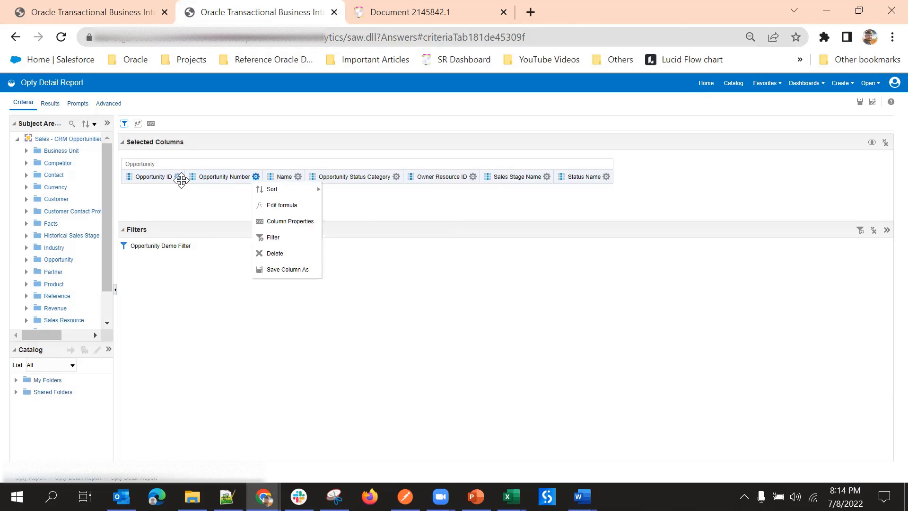
click(178, 177)
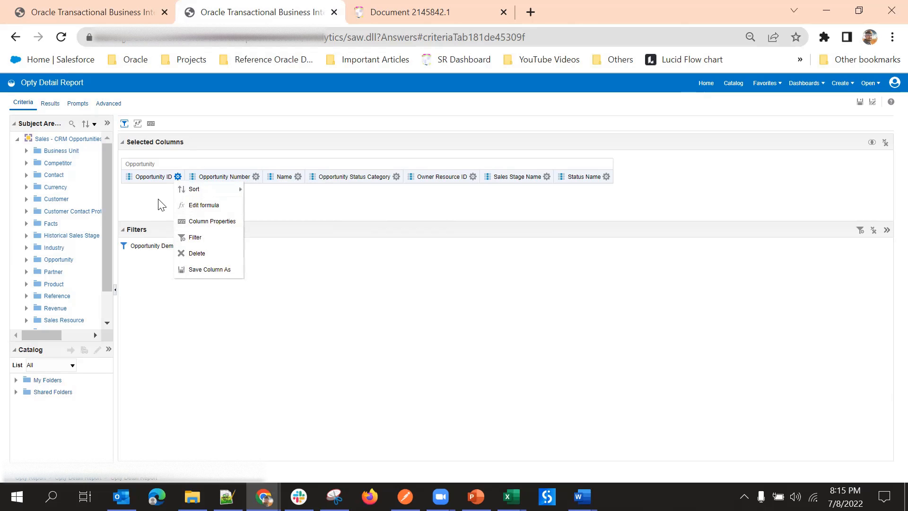
click(161, 205)
click(256, 177)
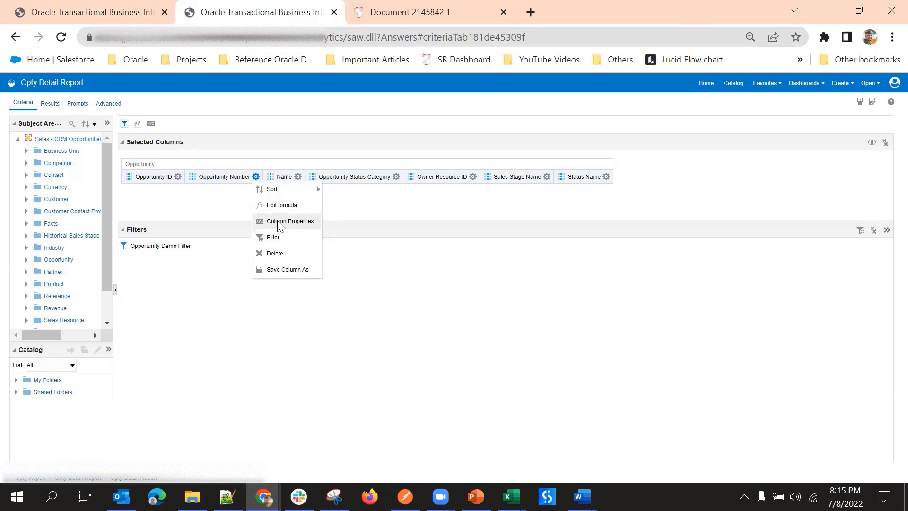
click(384, 207)
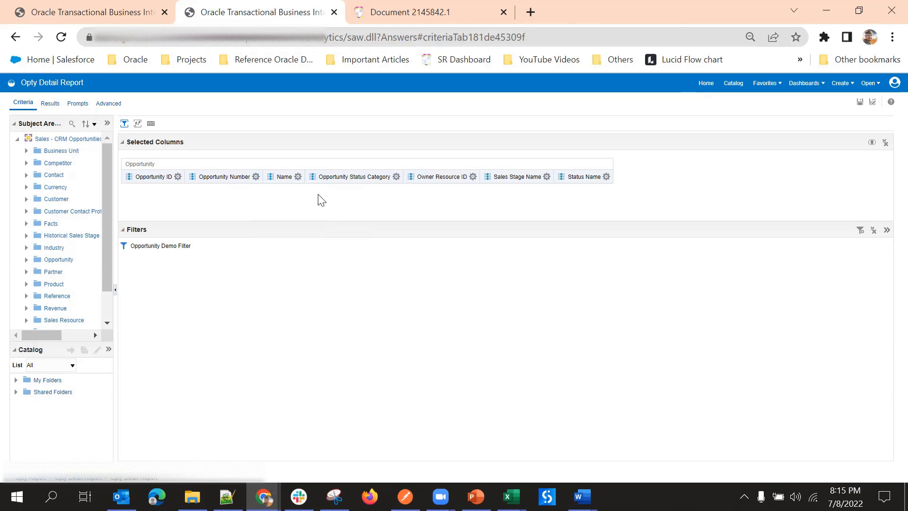
Set the primary interaction for the Name column's values to Action Links
click(298, 177)
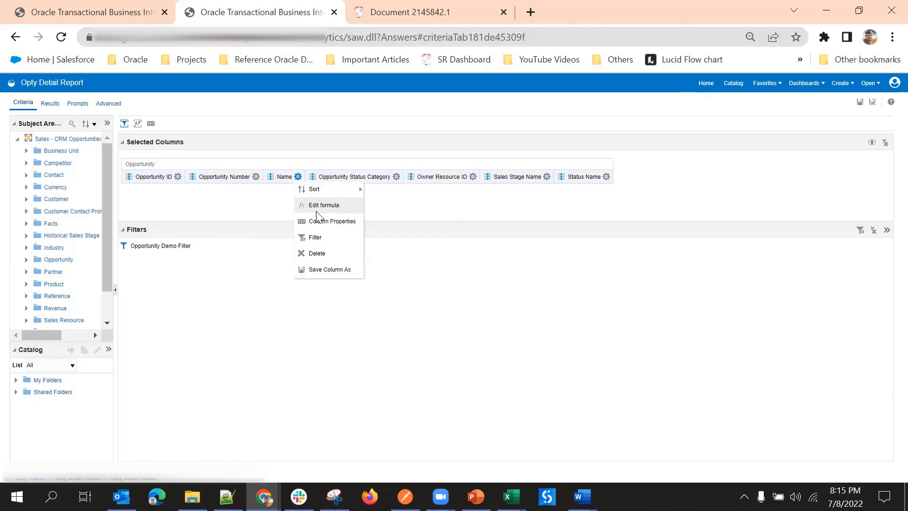
click(321, 219)
click(491, 133)
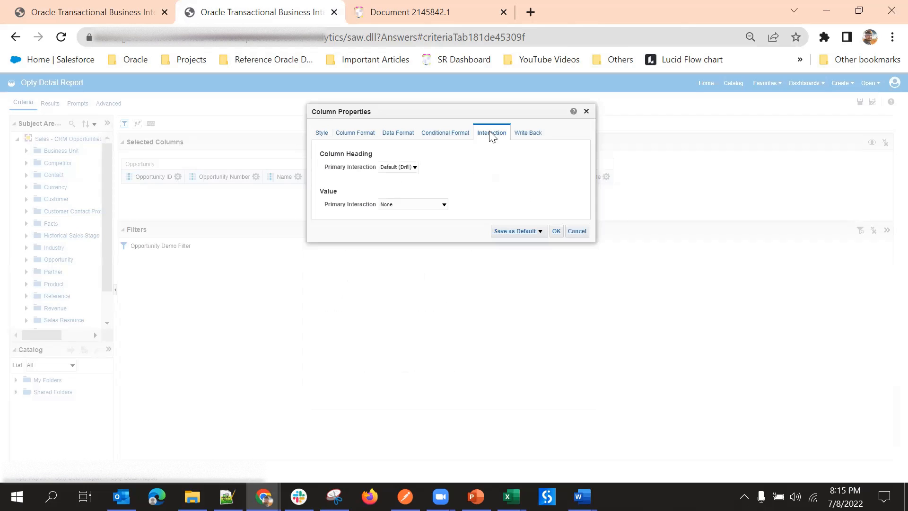
click(395, 205)
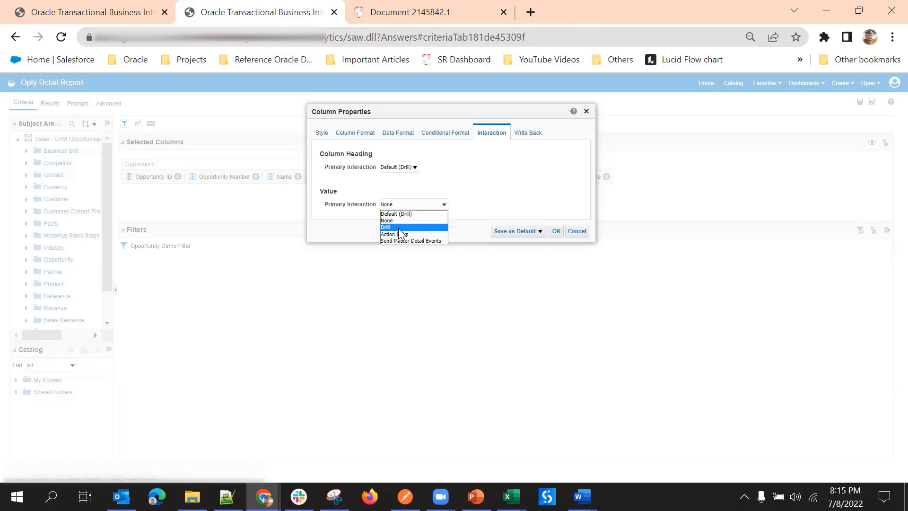
click(401, 234)
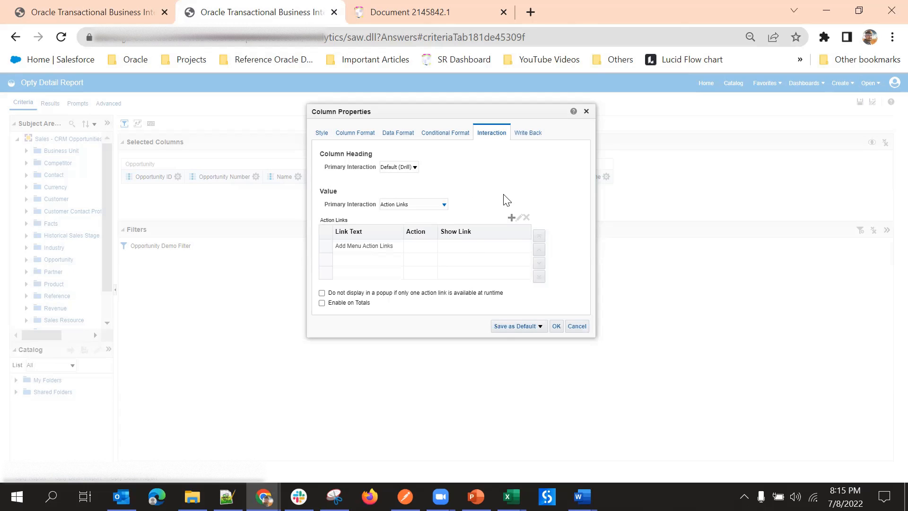
Add an action link with the text Detail Record and start a new Navigate to a Web Page action for it
click(512, 218)
click(457, 284)
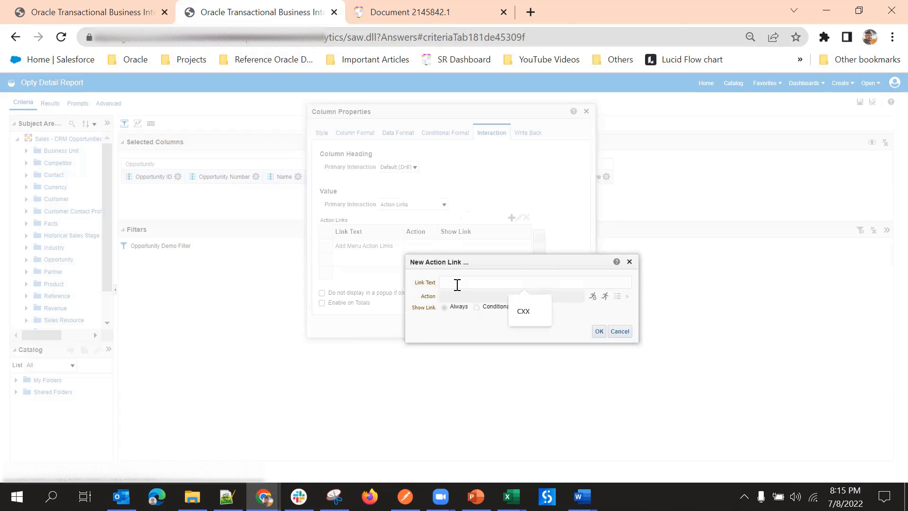
text(Detail Record)
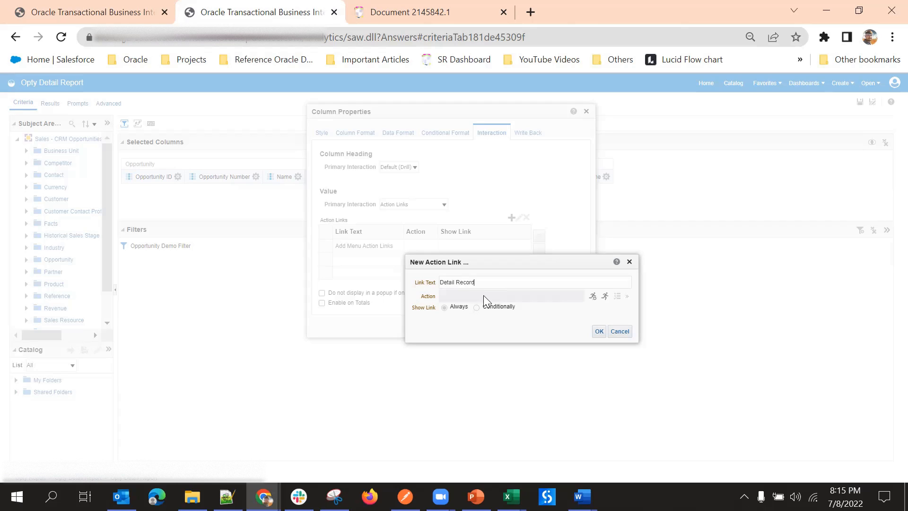
click(593, 297)
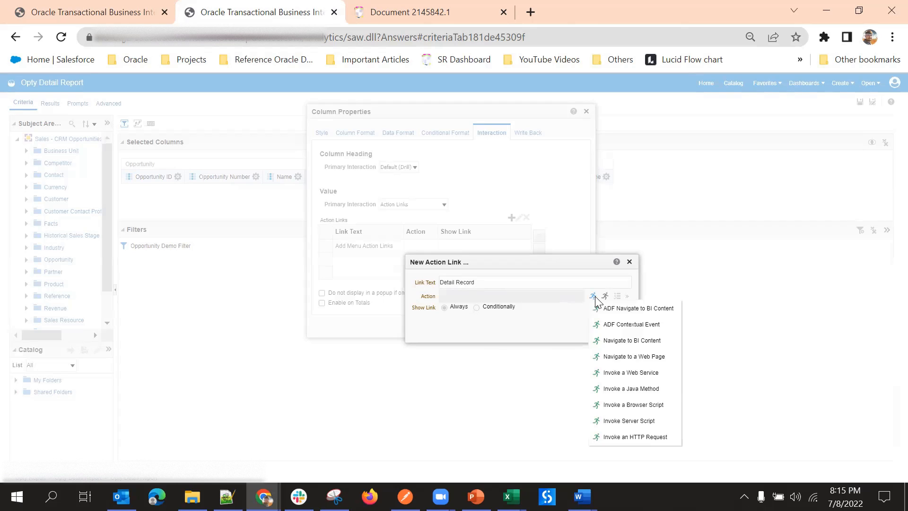
click(638, 356)
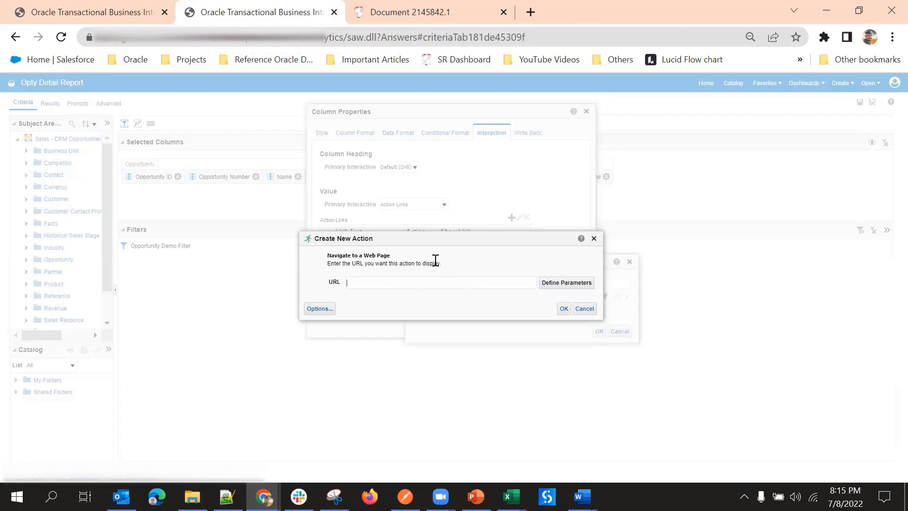
drag(439, 238, 453, 159)
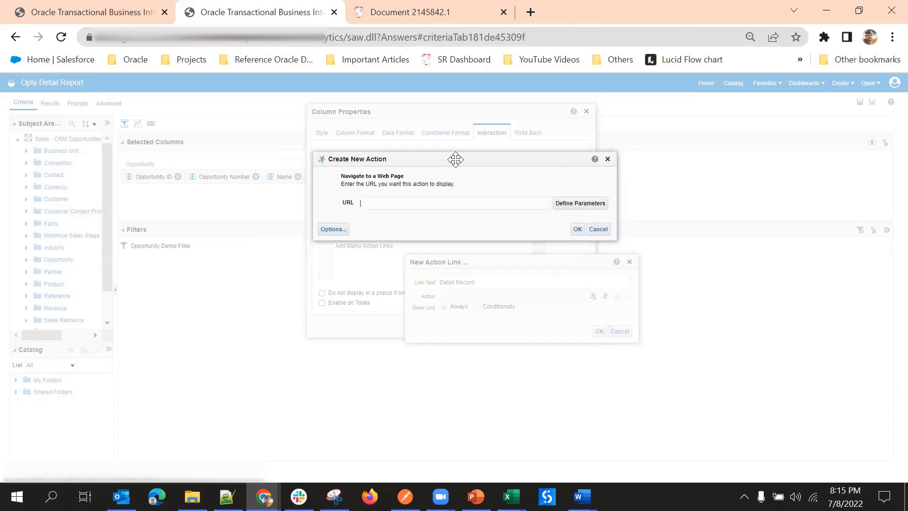
Switch to support Document 2145842.1, dismiss the page-expired message, and copy the URL template listed for Opportunities
click(406, 7)
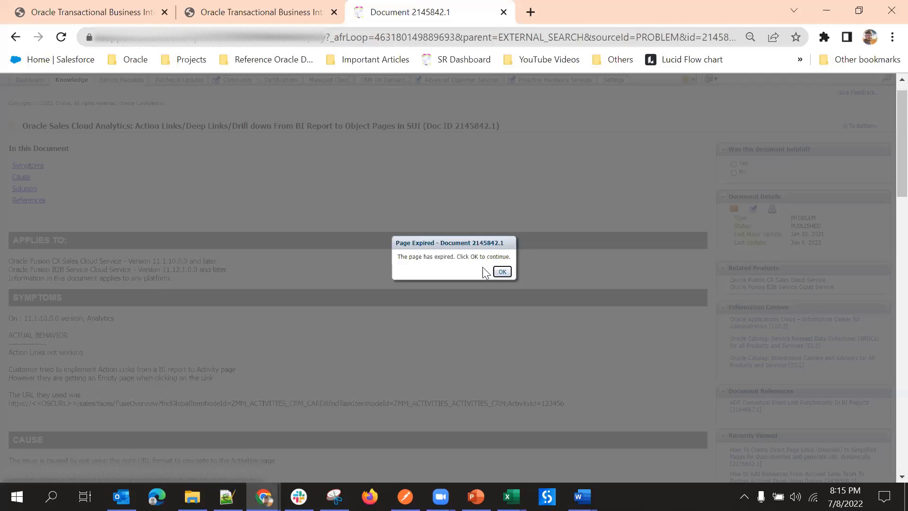
click(501, 272)
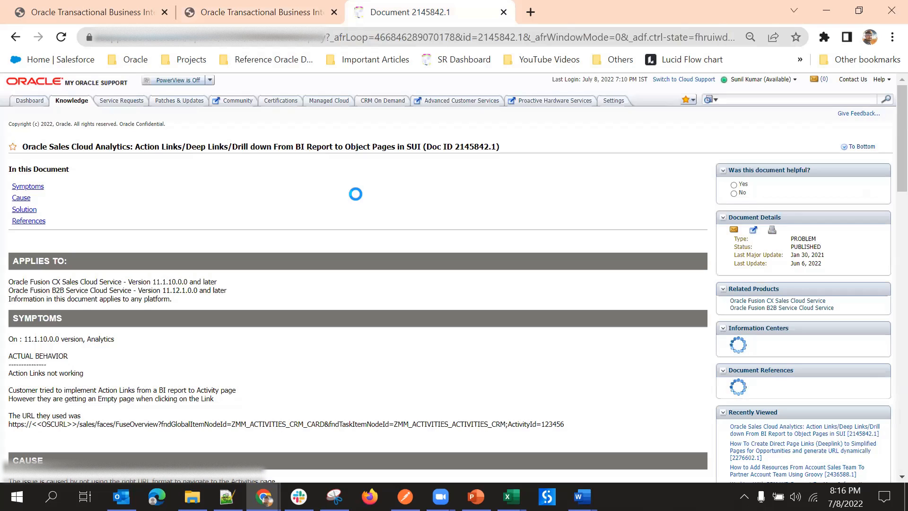
scroll(355, 194, down, 2)
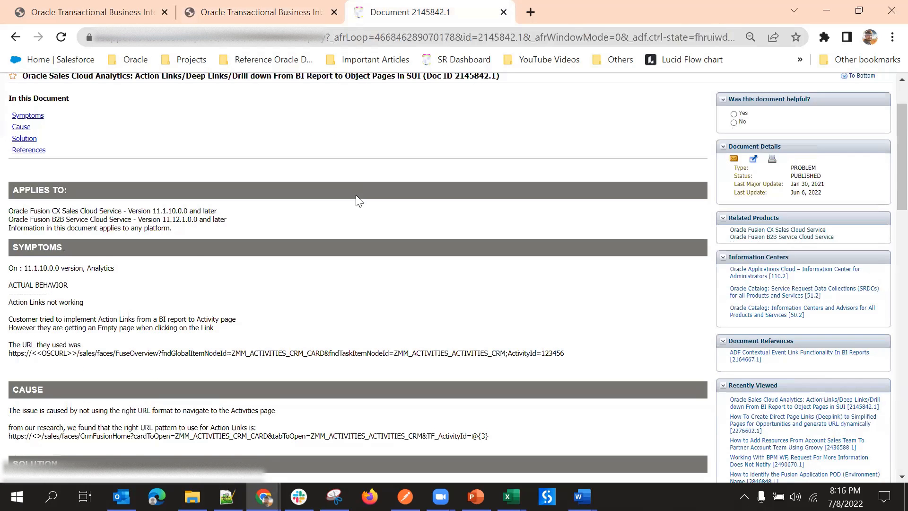
scroll(356, 196, down, 1)
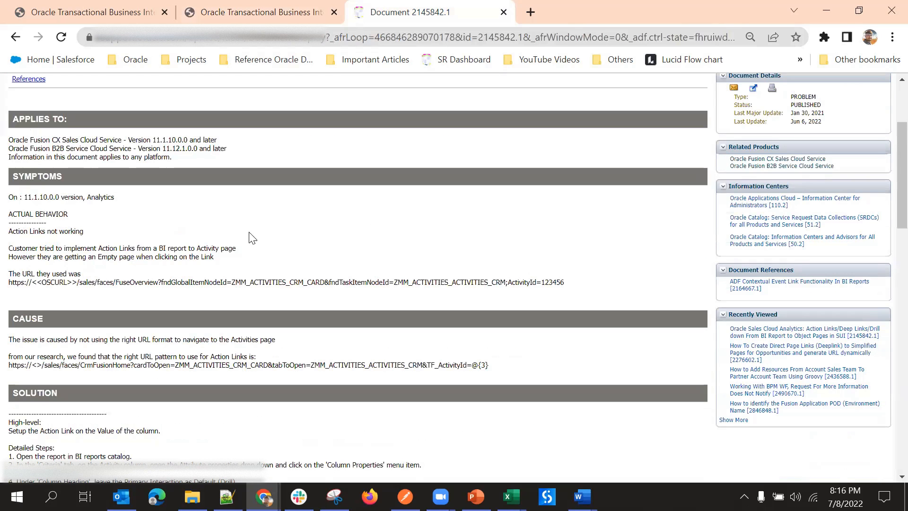
scroll(166, 224, down, 2)
scroll(166, 246, down, 6)
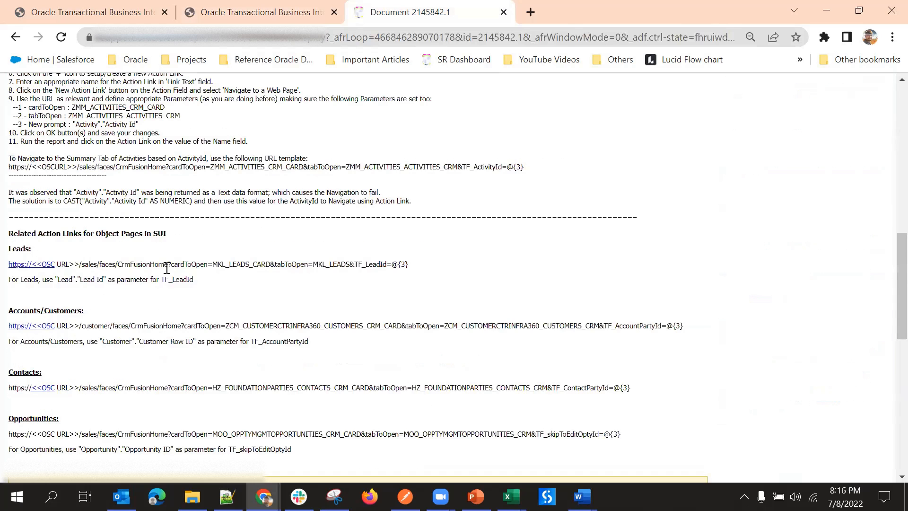
scroll(187, 251, down, 2)
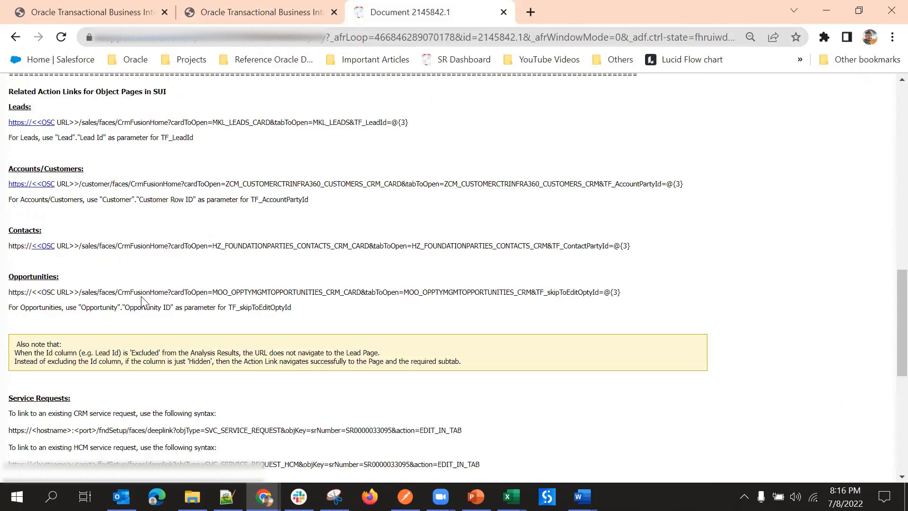
triple_click(159, 289)
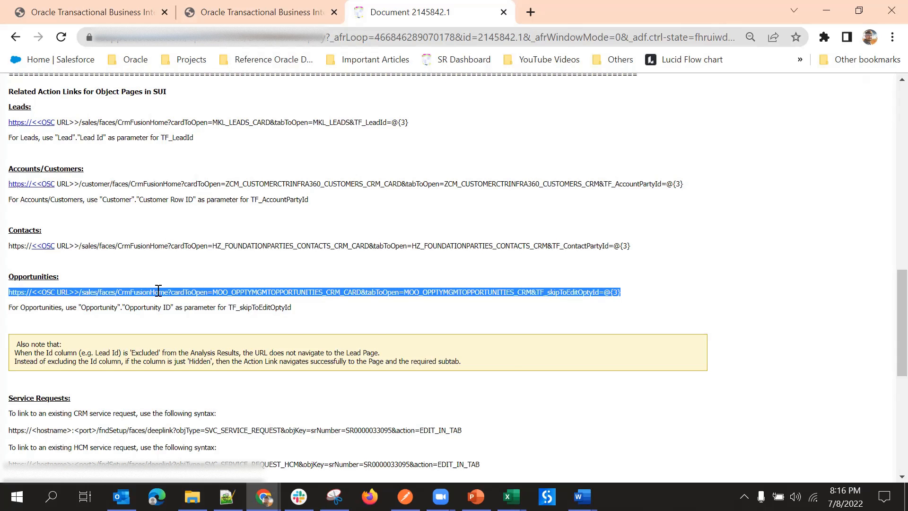
right_click(158, 291)
click(197, 303)
Skim the other objects' URL templates, recopy the Opportunities template, and paste it as the new web page action's URL
scroll(186, 224, up, 5)
scroll(208, 237, down, 3)
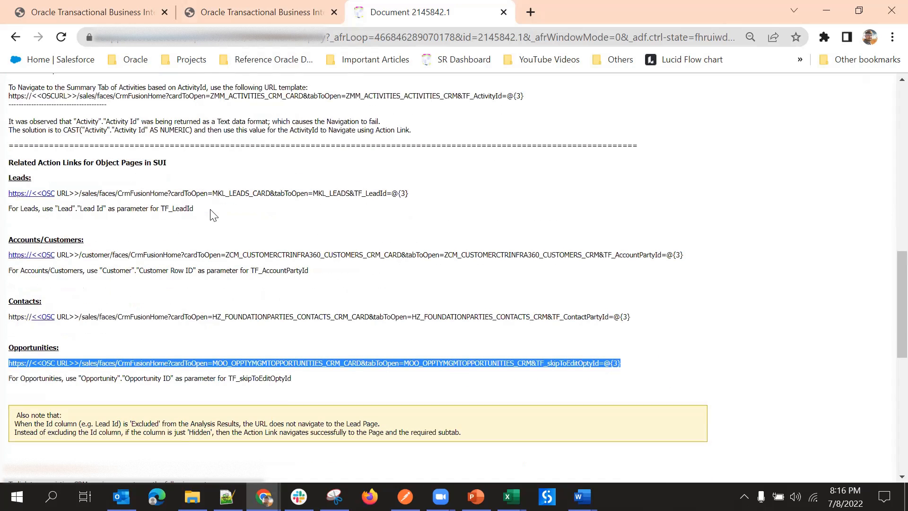
scroll(151, 327, down, 3)
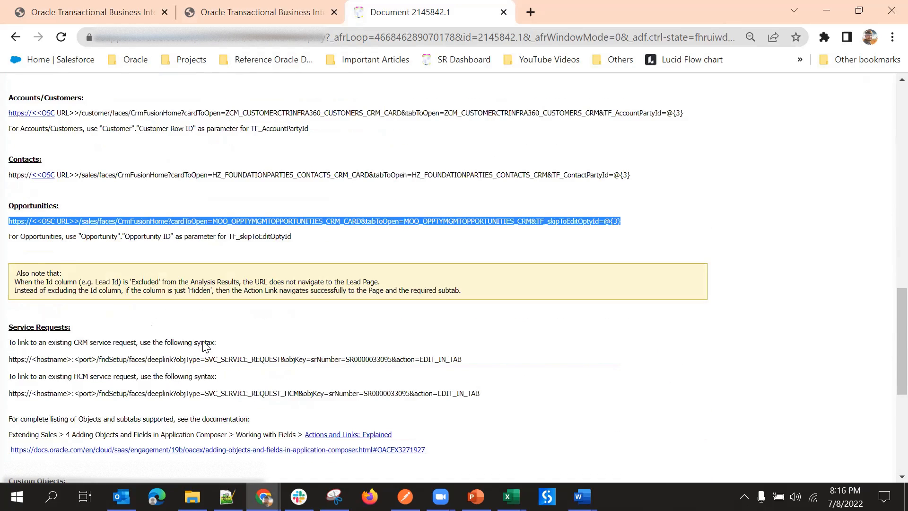
scroll(332, 372, down, 5)
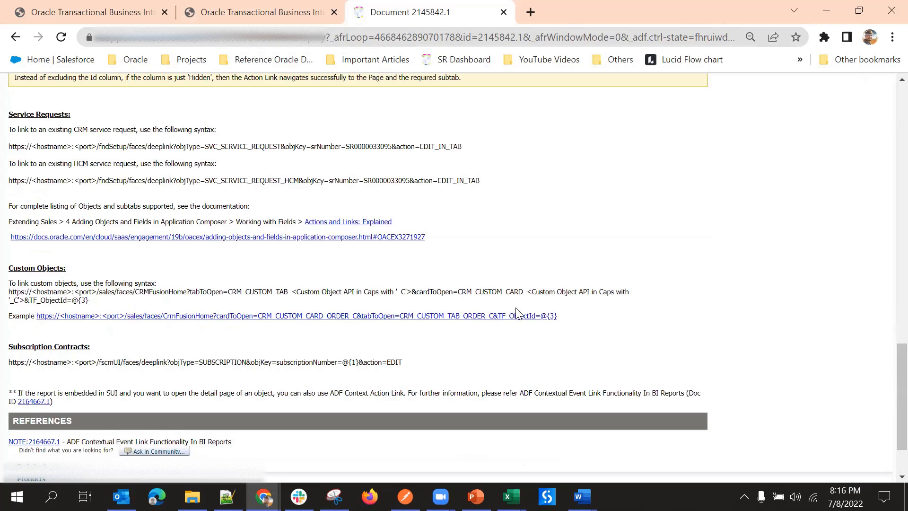
scroll(251, 237, up, 2)
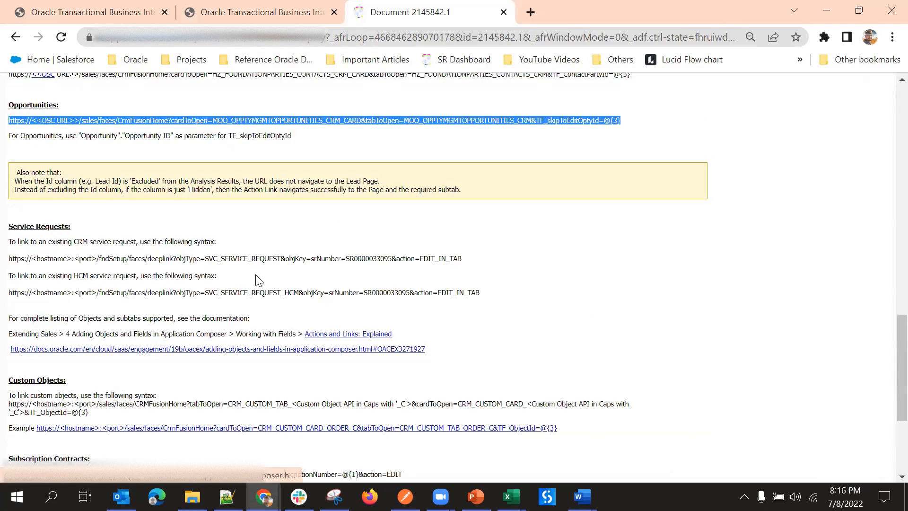
scroll(259, 280, up, 3)
right_click(257, 289)
click(288, 301)
click(231, 10)
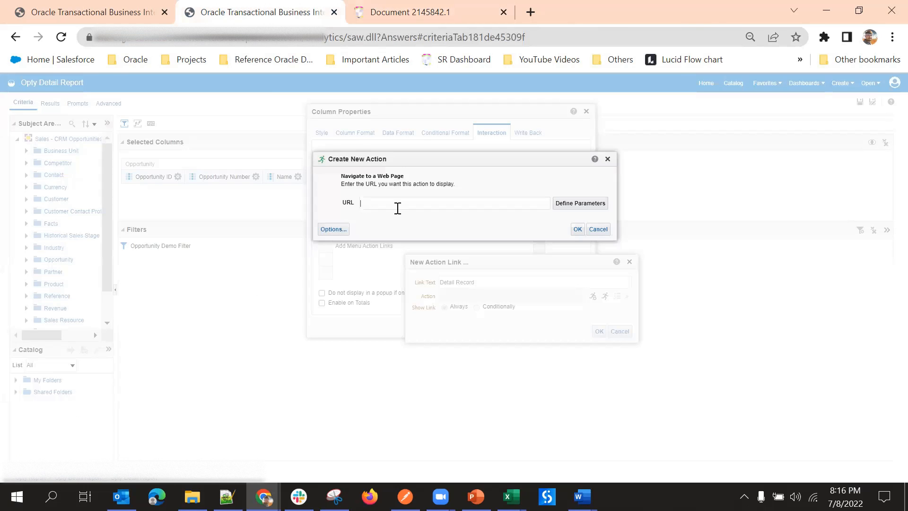
key(ctrl+v)
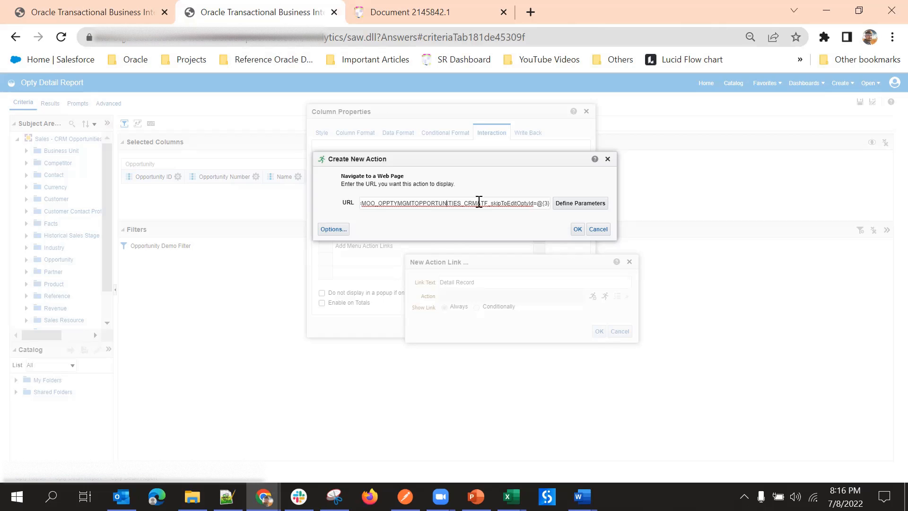
Replace the <<OSC URL>> host part with .. so the URL begins https:/../sales/faces, and define the URL's parameters
key(Left)
key(Left)
key(Left)
key(Left)
key(Left)
key(Left)
key(Left)
key(Left)
key(Left)
key(Left)
key(Left)
key(Left)
key(Left)
key(Left)
key(Left)
key(Left)
key(Left)
key(Left)
key(Left)
key(Left)
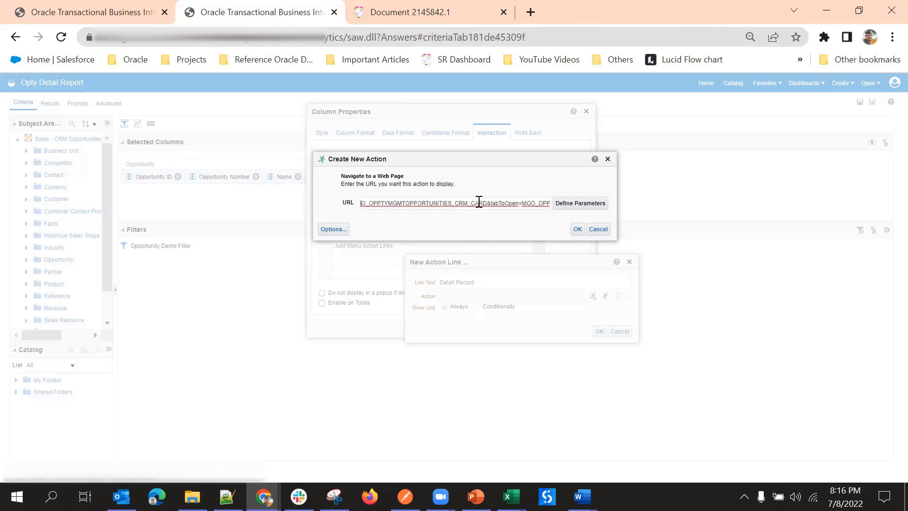
key(Left)
key(Left)
key(Left)
key(Left)
key(Left)
key(Left)
key(Left)
key(Left)
key(Left)
key(Left)
key(Left)
key(Left)
key(Left)
key(Left)
key(Left)
key(Left)
key(Left)
key(Left)
key(Left)
key(Left)
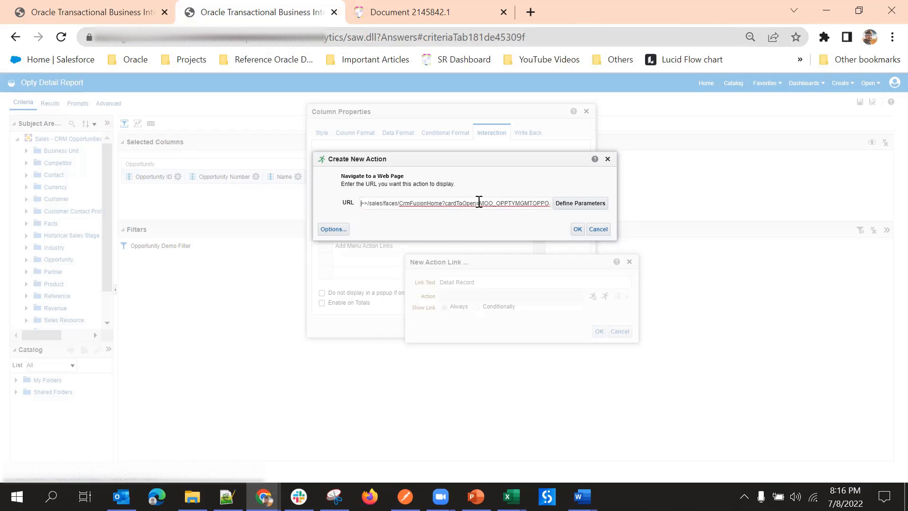
key(Left)
key(Left)
key(Left)
key(Left)
key(Left)
key(Left)
key(Left)
key(Left)
key(Left)
key(Left)
key(Left)
key(Left)
key(Left)
key(Left)
key(Left)
key(Left)
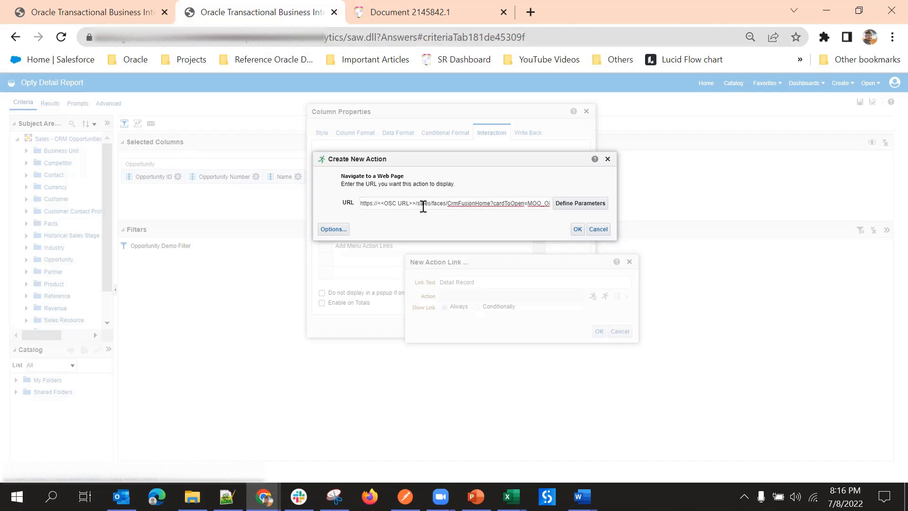
drag(416, 206, 379, 200)
key(BackSpace)
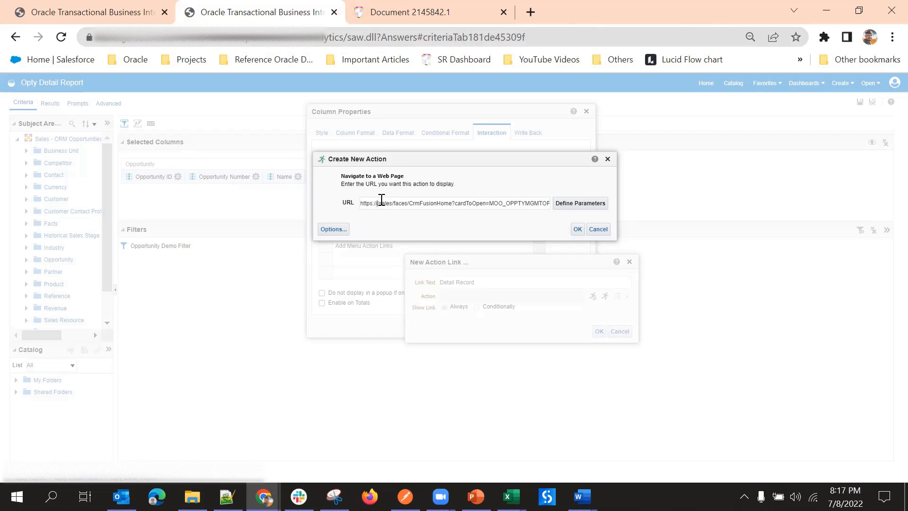
key(BackSpace)
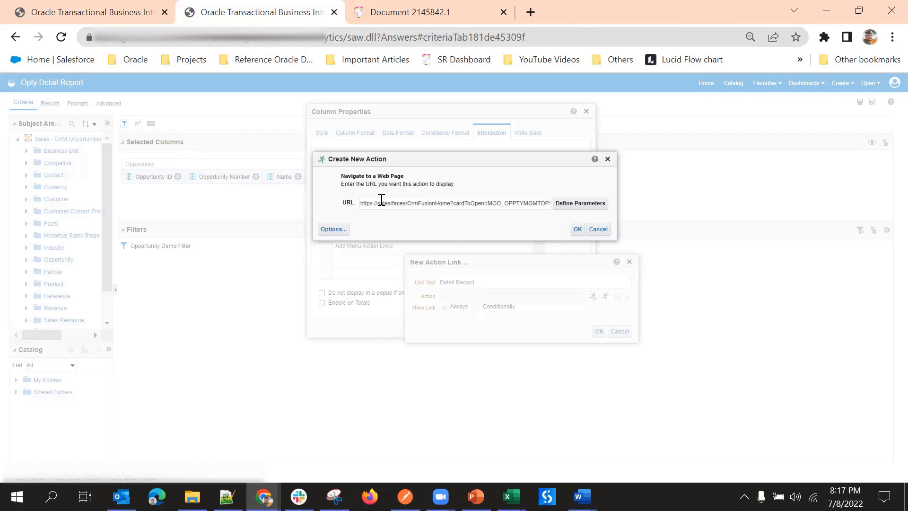
text(..)
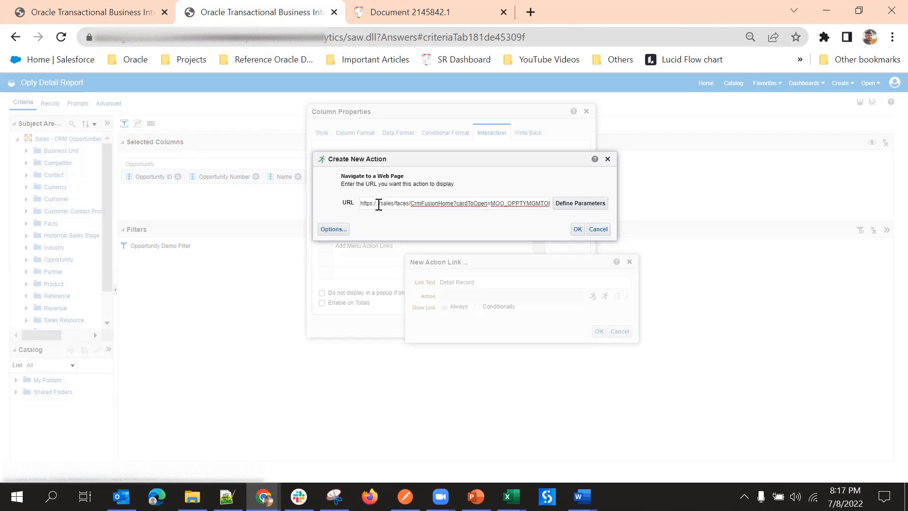
click(566, 211)
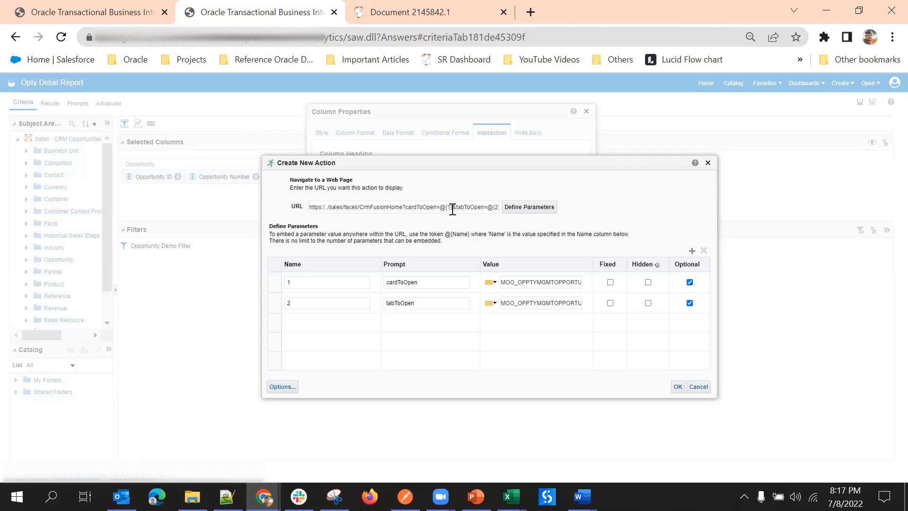
Examine the full values of the cardToOpen and tabToOpen parameters
click(542, 283)
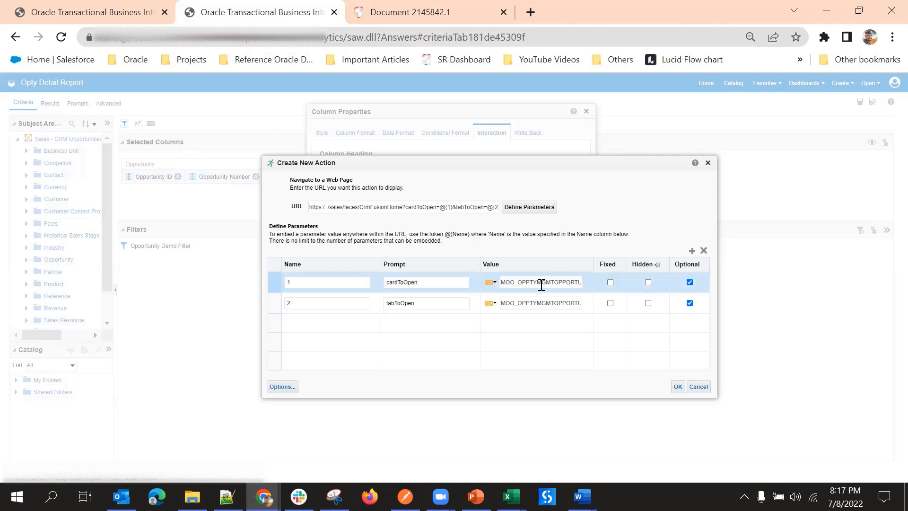
key(Right)
key(Right)
key(Right)
key(Right)
key(Right)
key(Right)
key(Right)
key(Right)
key(Right)
key(Right)
key(Right)
key(Right)
key(Right)
key(Right)
key(Right)
key(Right)
key(Right)
key(Right)
key(Right)
key(Right)
click(522, 301)
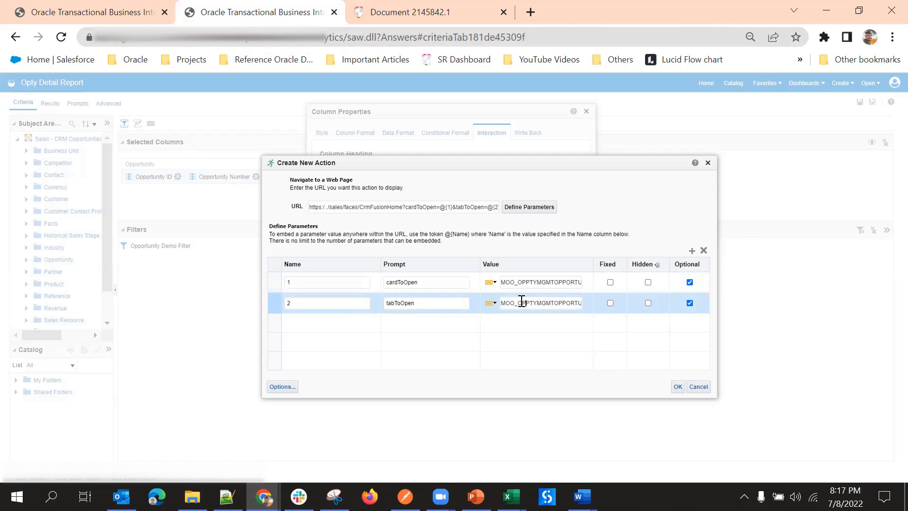
key(Right)
key(Right)
key(Right)
key(Right)
key(Right)
key(Right)
key(Right)
key(Right)
key(Right)
key(Right)
key(Right)
key(Right)
key(Right)
key(Right)
key(Right)
key(Right)
key(Right)
click(540, 286)
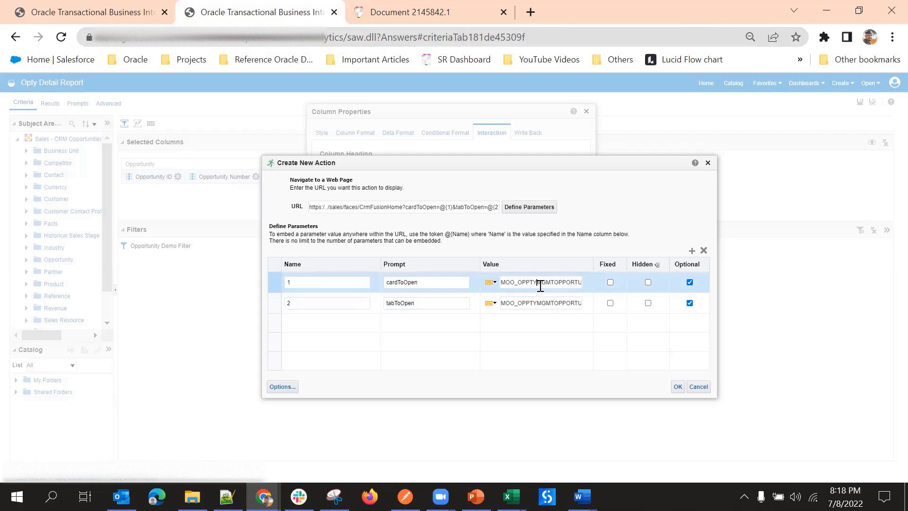
key(Right)
key(Right)
key(Right)
key(Right)
key(Right)
key(Right)
key(Right)
key(Right)
key(Right)
key(Right)
key(Right)
key(Right)
key(Right)
key(Right)
key(Right)
key(Right)
key(Right)
key(Right)
key(Right)
key(Right)
click(554, 304)
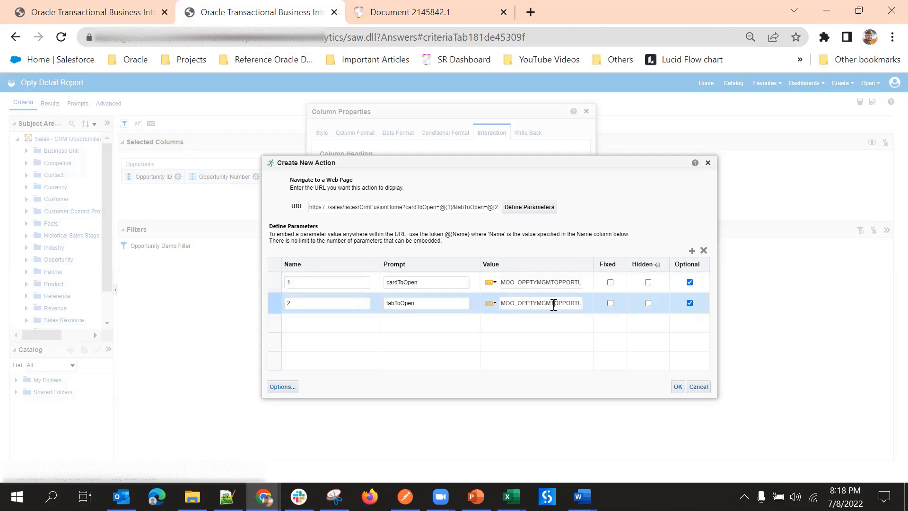
key(Right)
key(Right)
key(Right)
key(Right)
key(Right)
key(Right)
key(Right)
key(Right)
key(Right)
key(Right)
key(Right)
key(Right)
key(Right)
key(Right)
key(Right)
key(Right)
key(Right)
Add a third URL parameter and set its prompt to TF_skipToEditOptyId, copied from the end of the URL
click(405, 348)
click(462, 210)
key(Right)
key(Right)
key(Right)
key(Right)
key(Right)
key(Right)
key(Right)
key(Right)
key(Right)
key(Right)
key(Right)
key(Right)
key(Right)
key(Right)
key(Right)
key(Right)
key(Right)
key(Right)
key(Right)
key(Right)
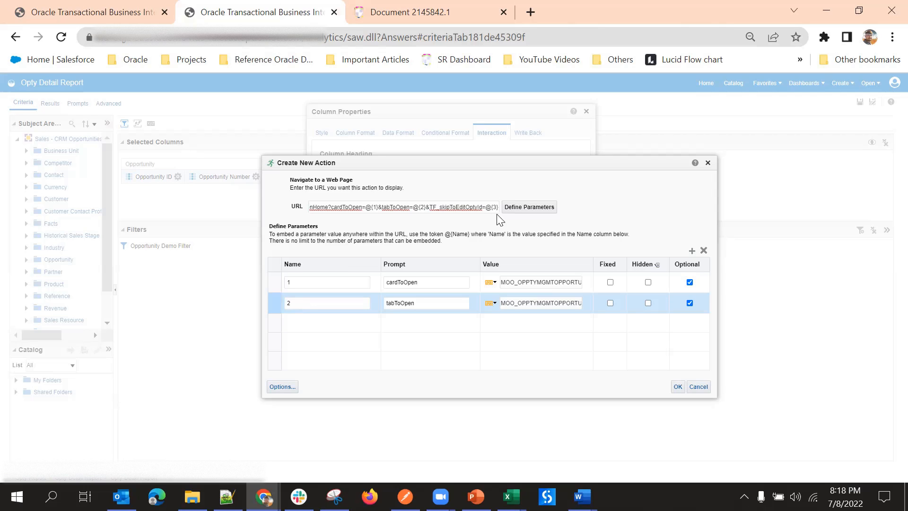
click(691, 250)
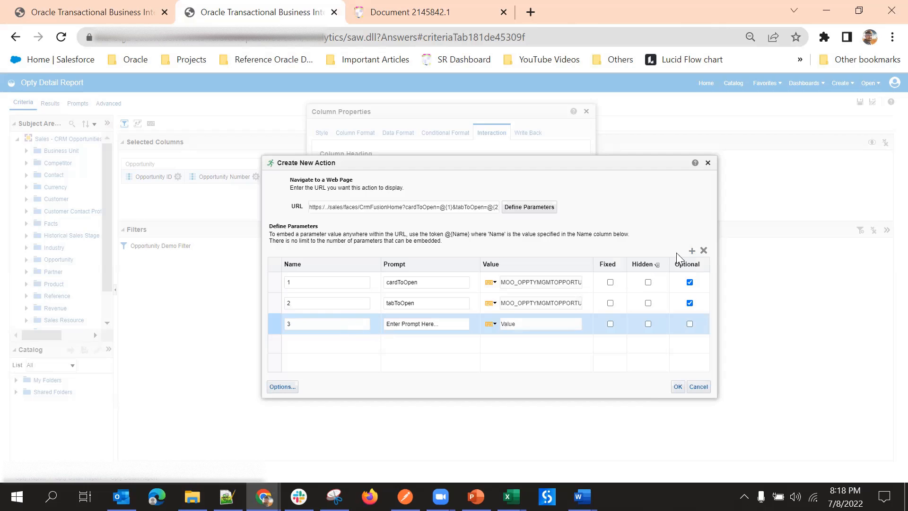
click(410, 325)
click(472, 207)
key(Right)
key(Right)
key(Right)
key(Right)
key(Right)
key(Right)
key(Right)
key(Right)
key(Right)
key(Right)
key(Right)
key(Right)
key(Right)
key(Right)
key(Right)
key(Right)
key(Right)
key(Right)
key(Right)
key(Right)
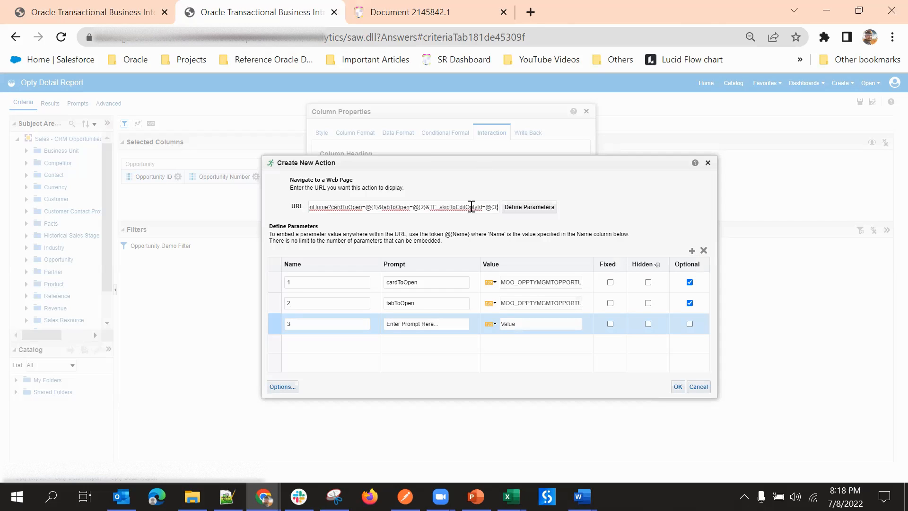
double_click(455, 207)
key(ctrl+c)
click(410, 325)
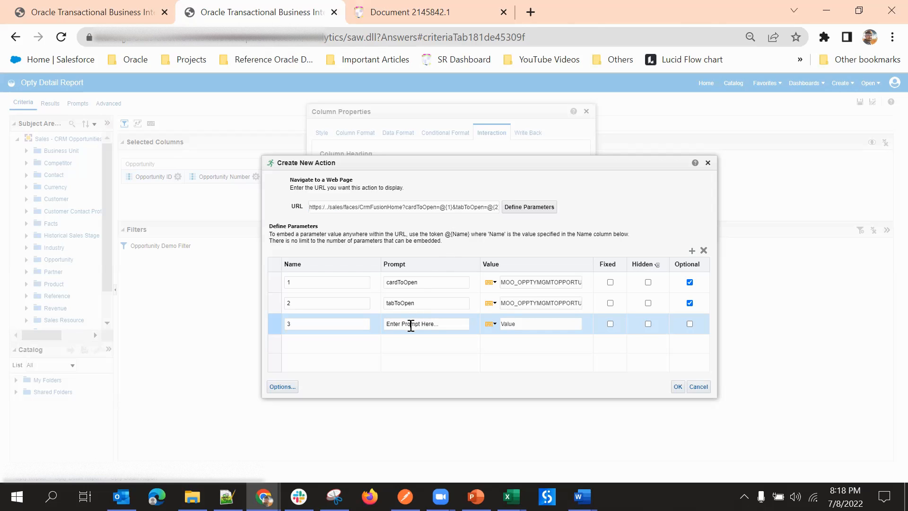
key(ctrl+v)
triple_click(410, 325)
key(ctrl+v)
Make the third parameter take a column value from "Opportunity"."Opportunity ID"
click(424, 355)
click(495, 323)
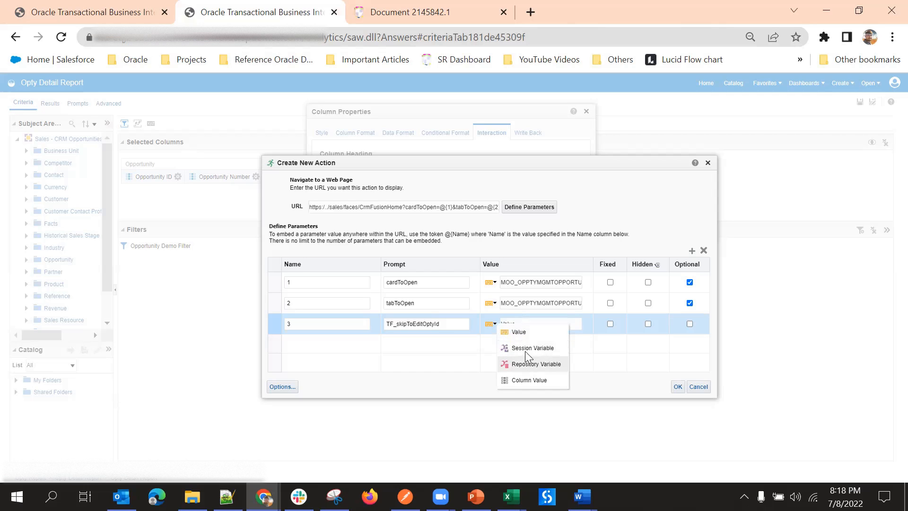
click(580, 354)
click(534, 324)
click(494, 326)
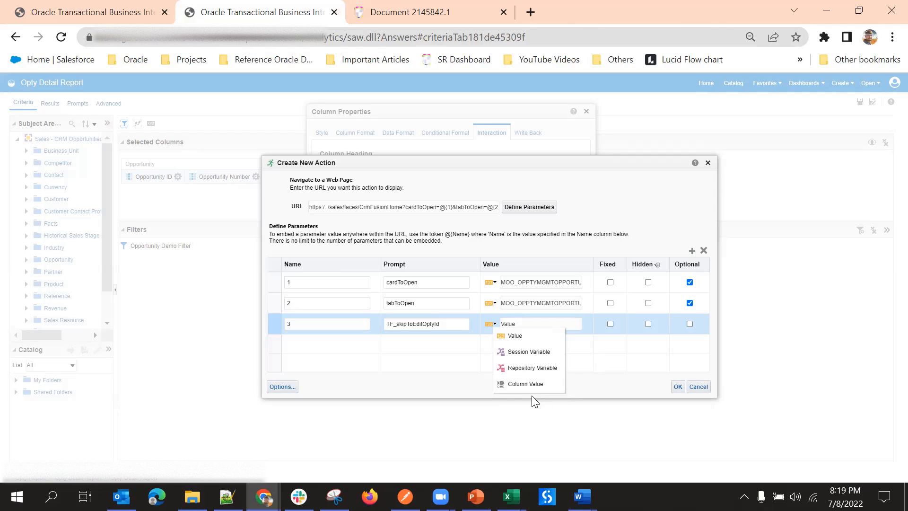
click(526, 384)
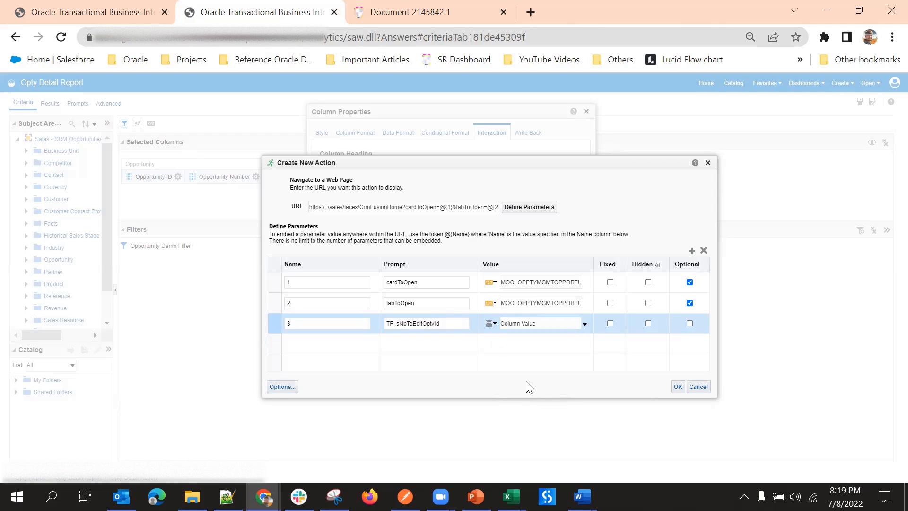
click(585, 326)
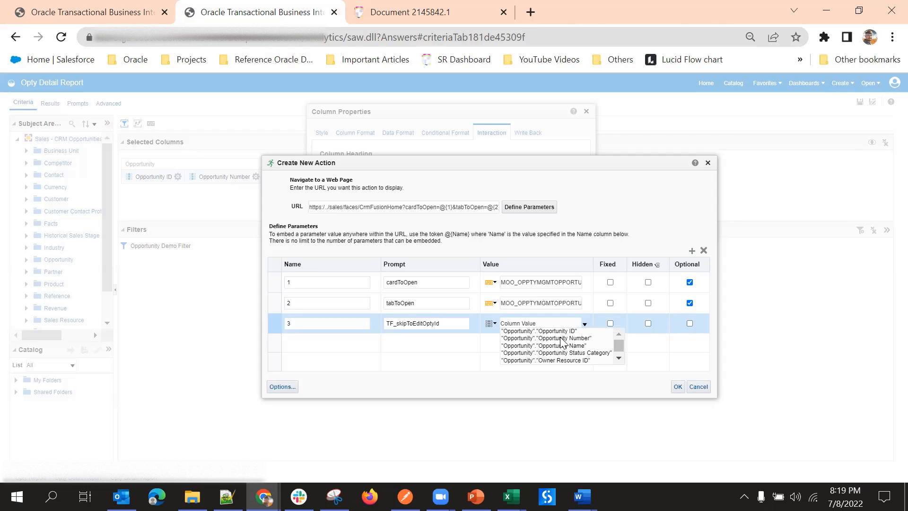
scroll(574, 357, down, 2)
scroll(574, 358, up, 1)
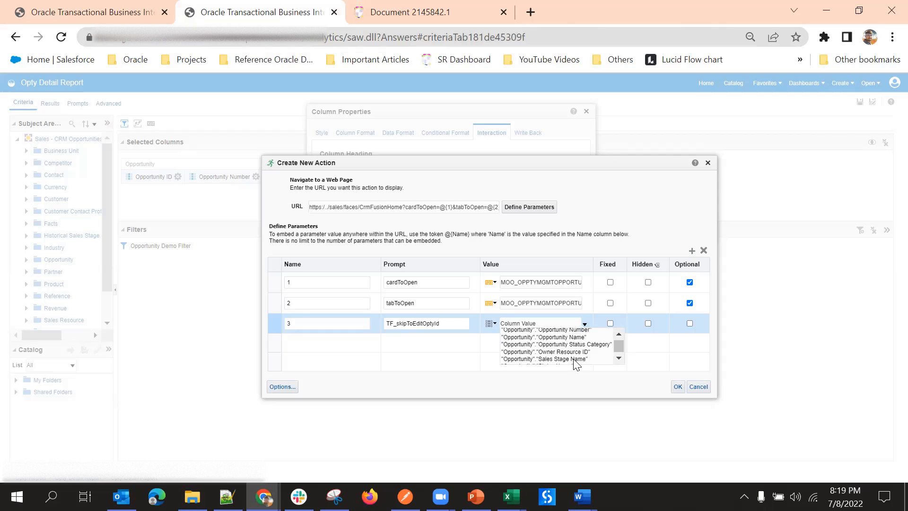
scroll(563, 339, down, 1)
scroll(566, 353, up, 2)
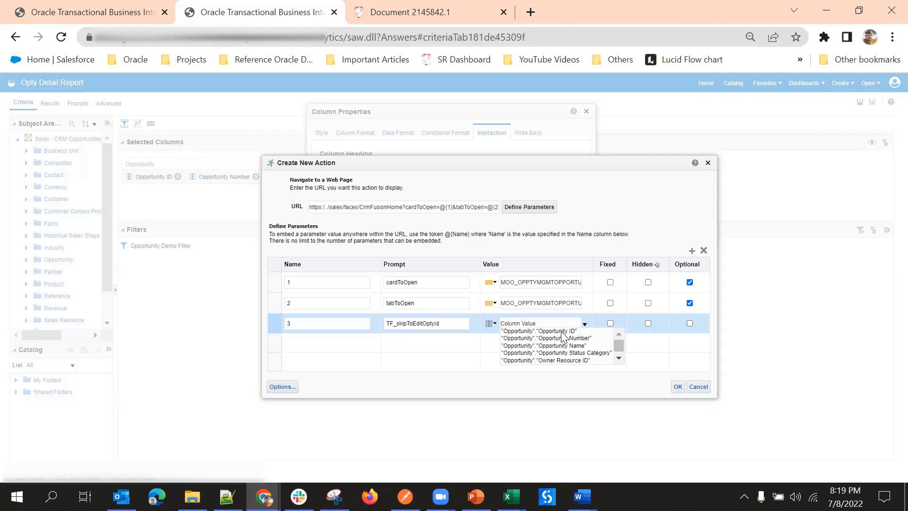
click(561, 332)
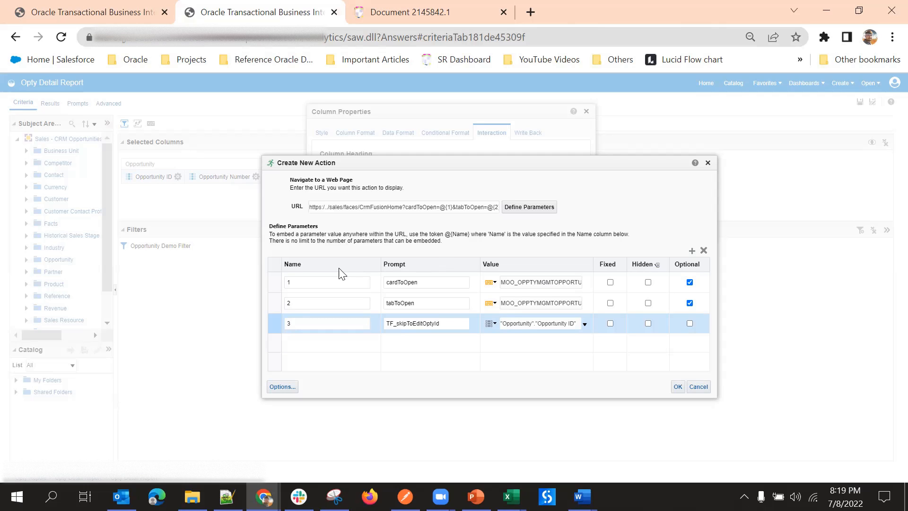
Mark all three parameters as fixed and hidden, and make the TF_skipToEditOptyId parameter optional as well
click(648, 282)
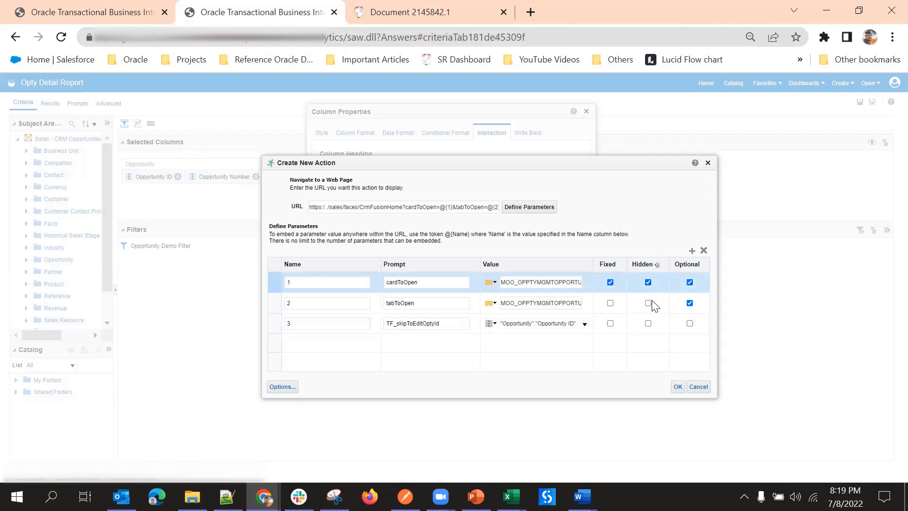
click(648, 304)
click(649, 324)
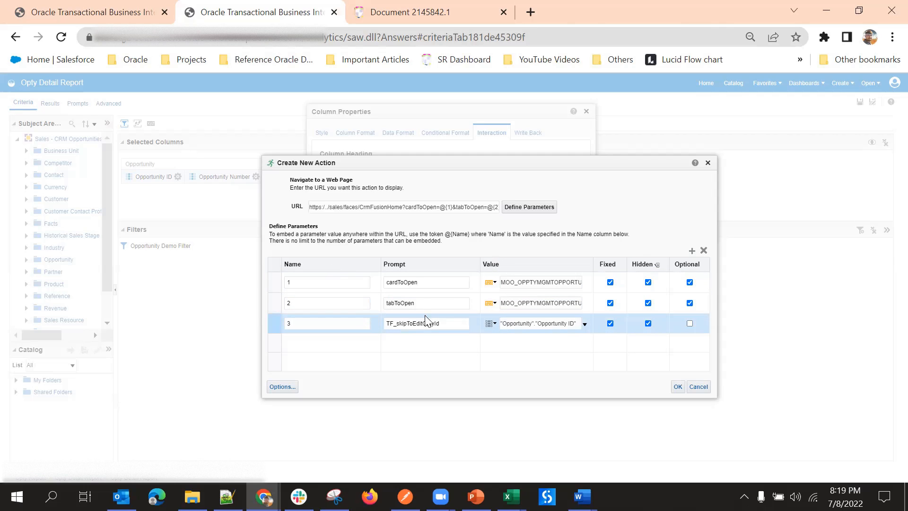
click(688, 325)
Set the web page action to open in a new window and accept the new action
click(283, 387)
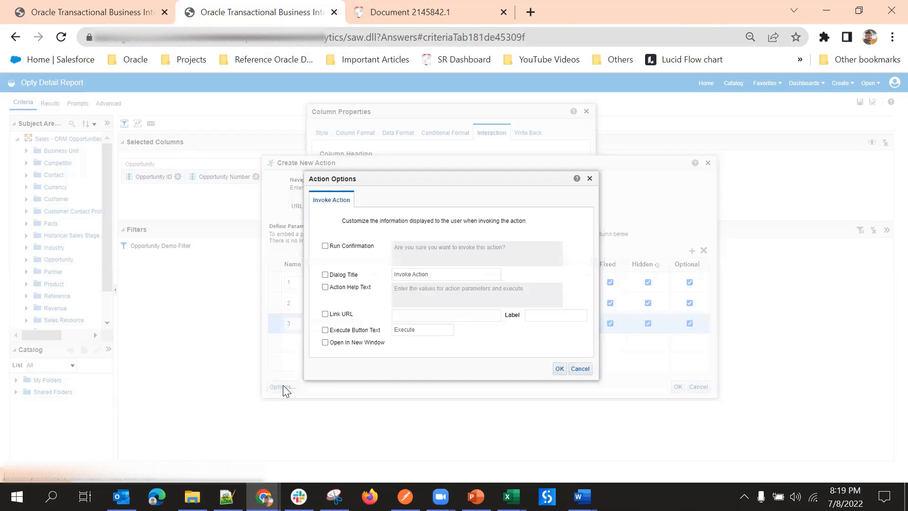
click(326, 342)
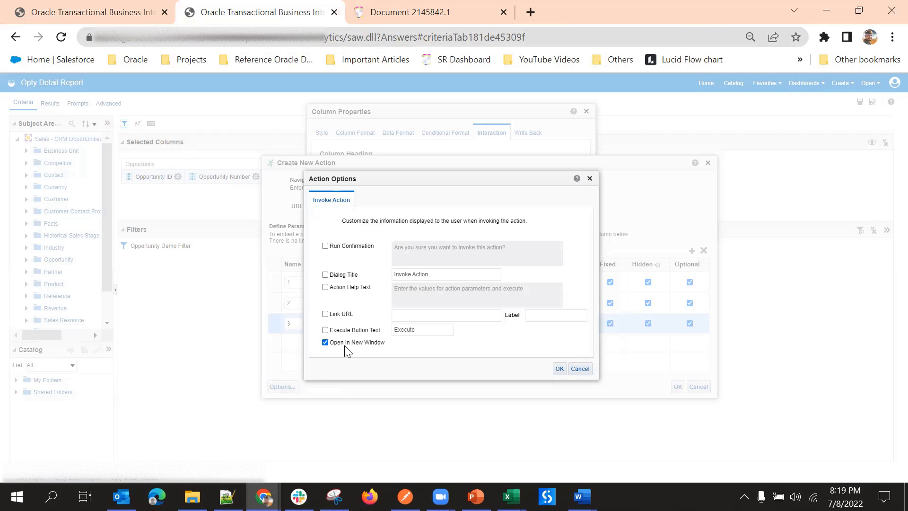
click(561, 369)
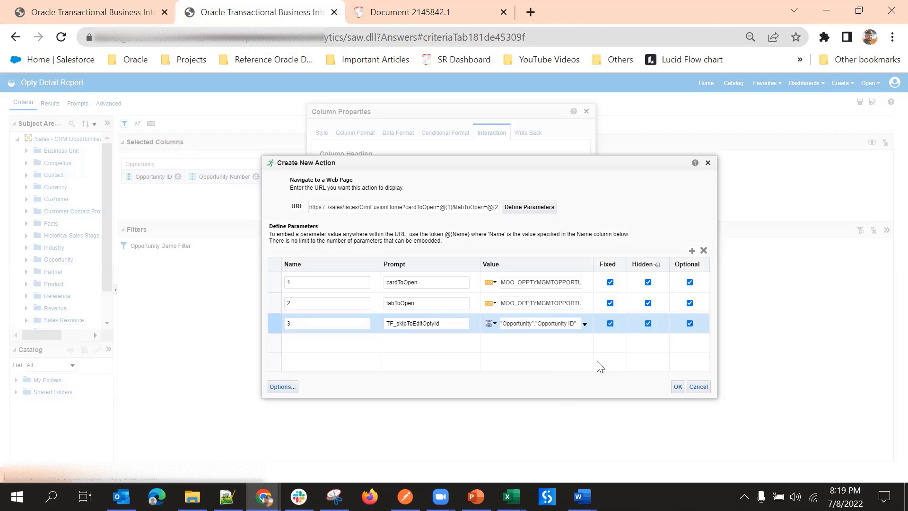
click(675, 387)
Disable the popup for a single available action link on the Name column, and save Opty Detail Report
click(599, 331)
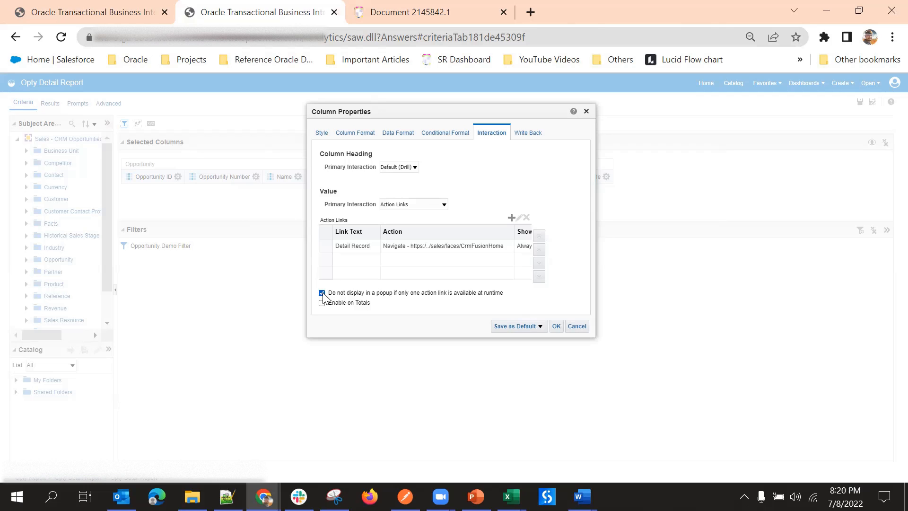
click(556, 327)
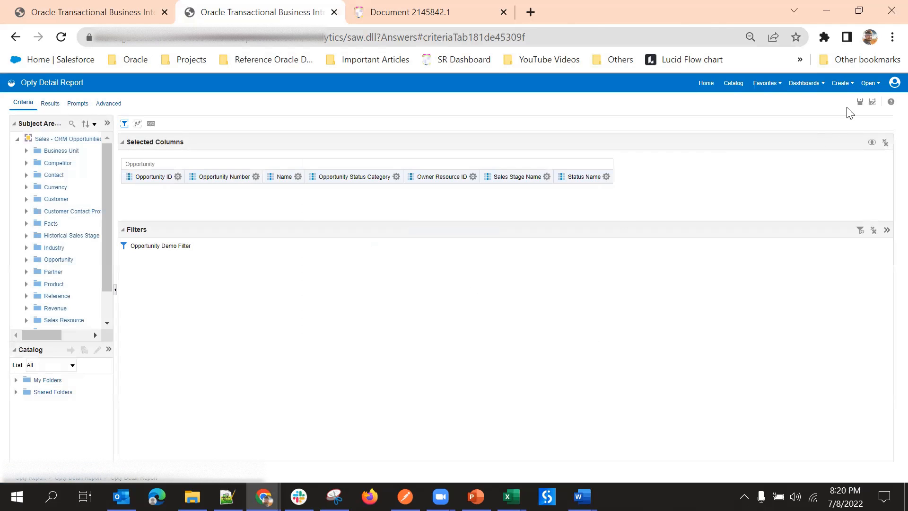
click(861, 103)
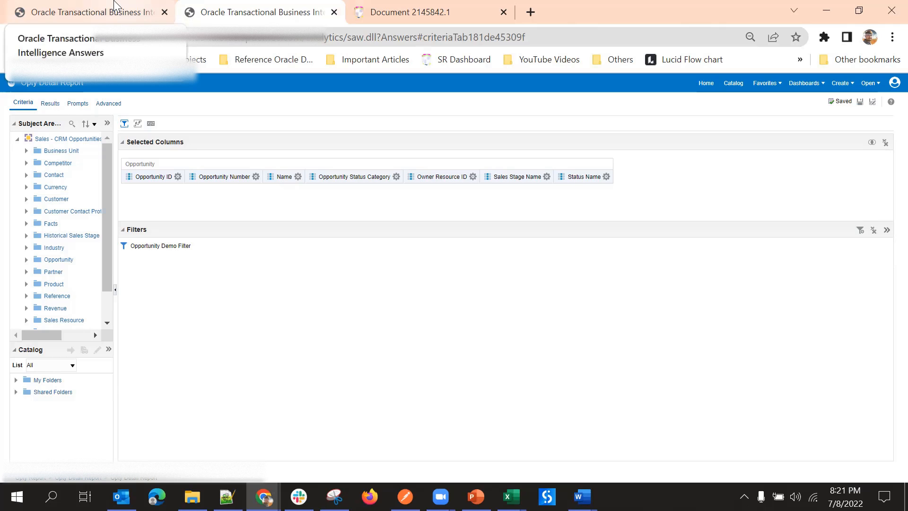
Switch to Opty Report, save it from its criteria, and display its results
click(115, 6)
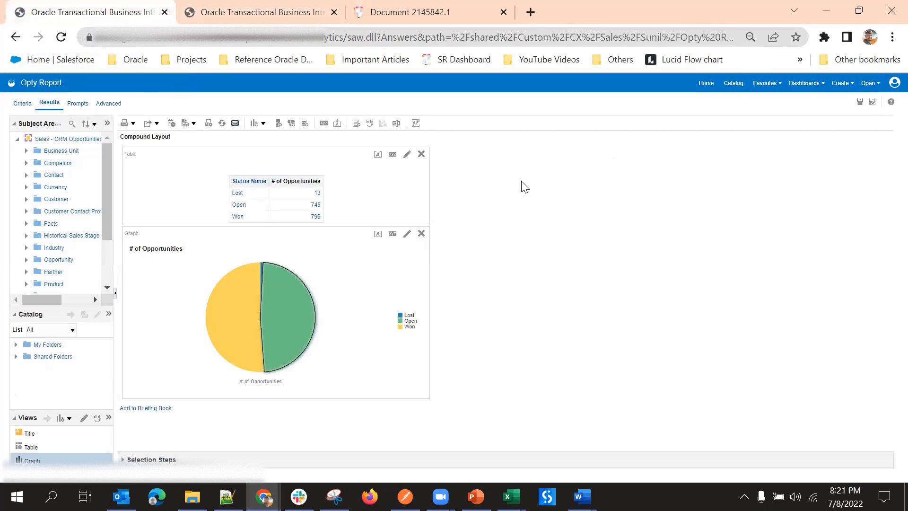
click(21, 105)
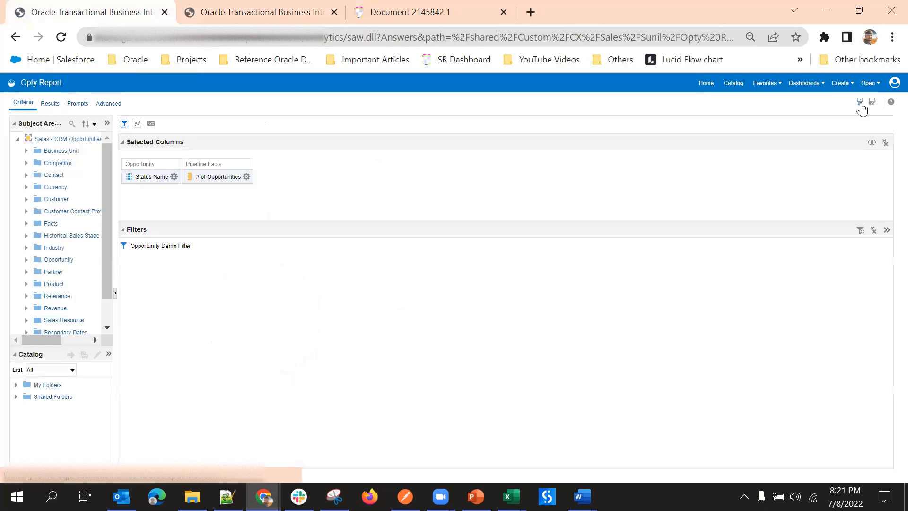
click(860, 103)
click(49, 103)
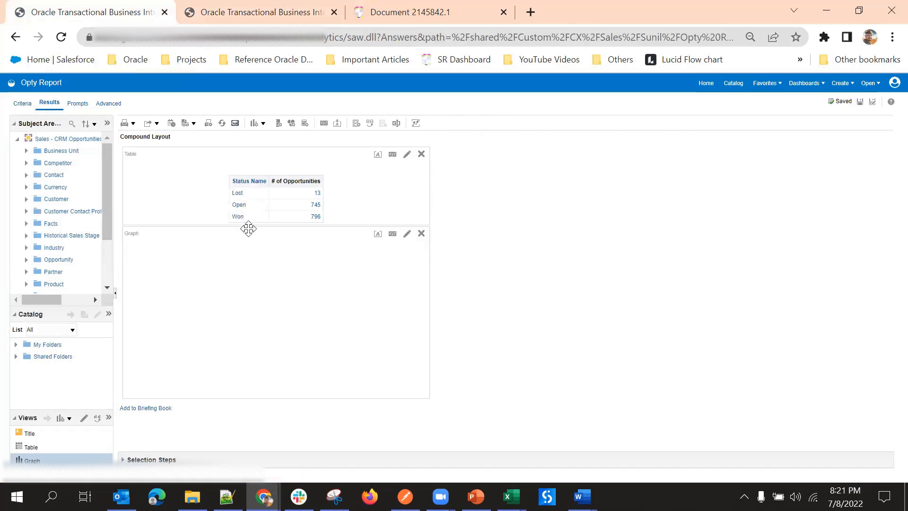
Test the drill-down from the Lost count to the Smart Fitness Solution - Alexza Hotels record, and return to the detail report
click(316, 193)
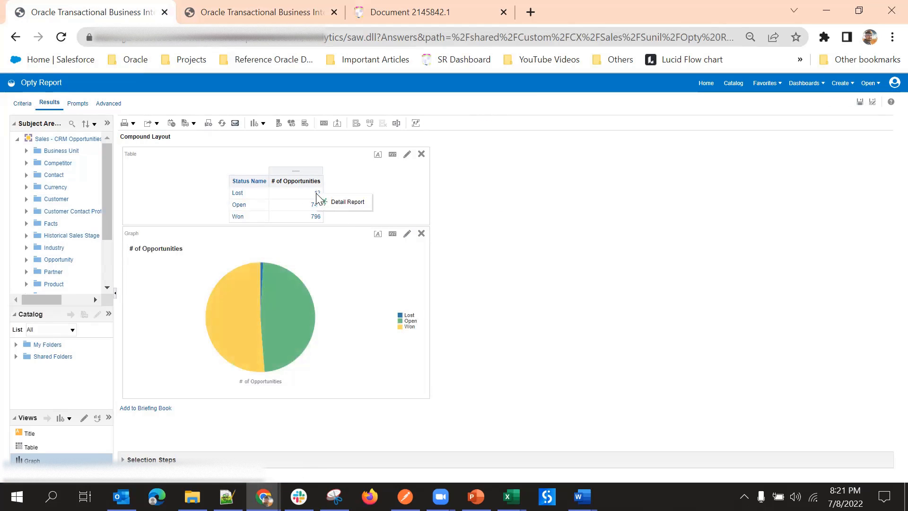
click(342, 202)
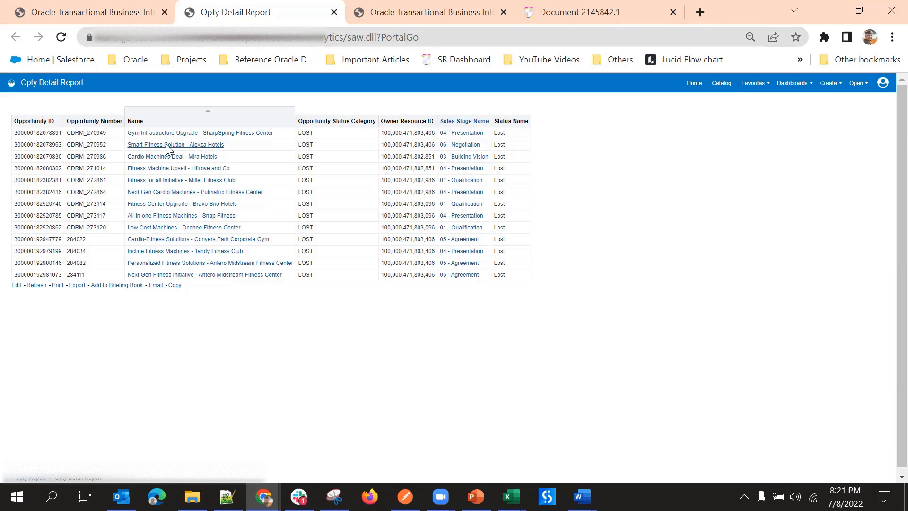
click(166, 145)
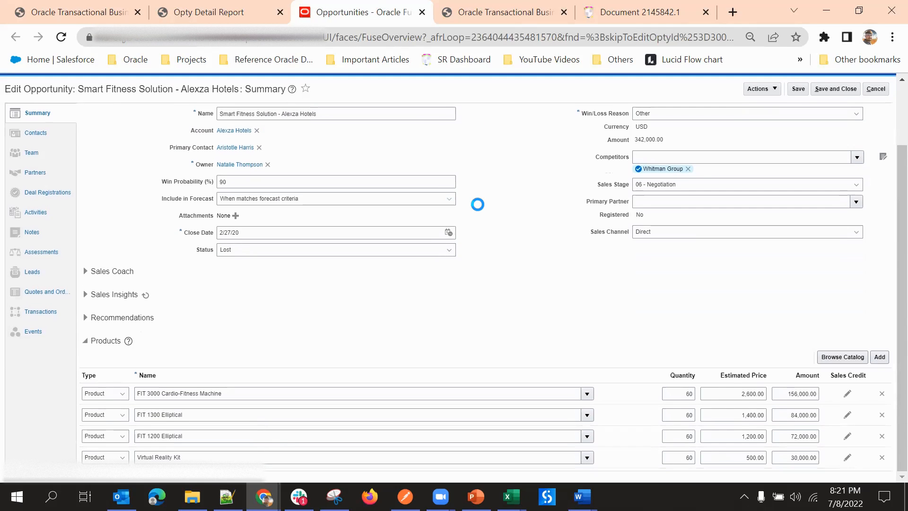
click(228, 11)
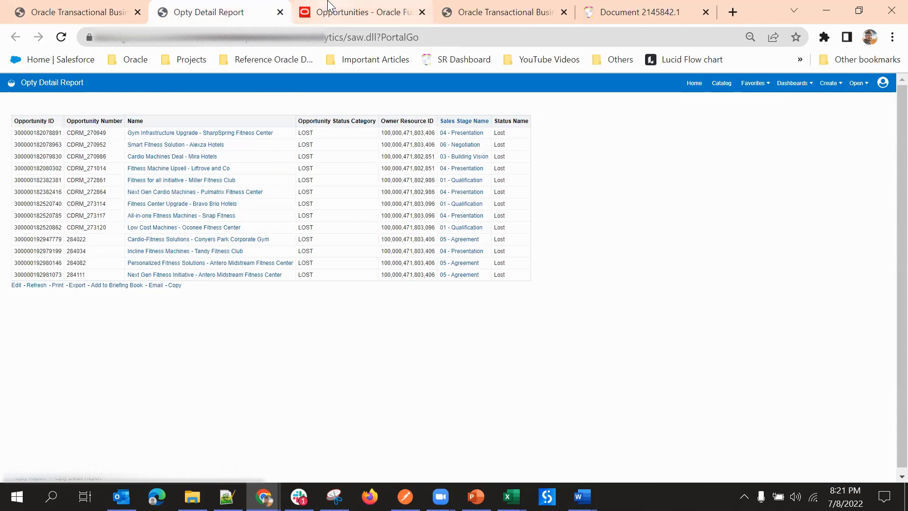
Compare the opened opportunity page with the Name links in Opty Detail Report, ending on the report
click(310, 11)
click(216, 6)
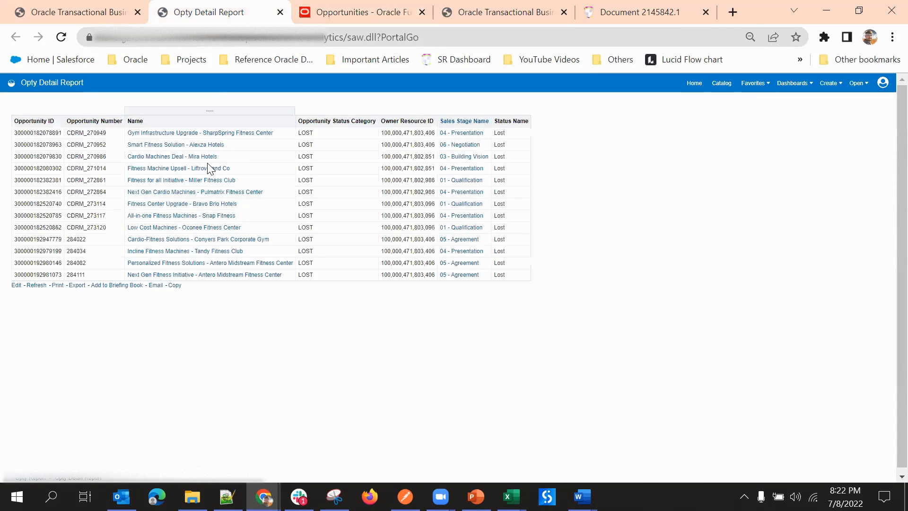
click(384, 10)
click(219, 11)
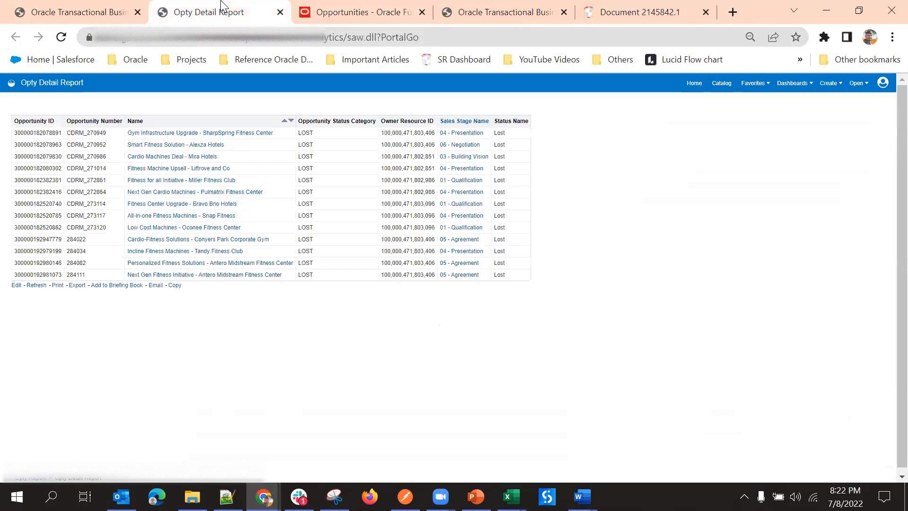